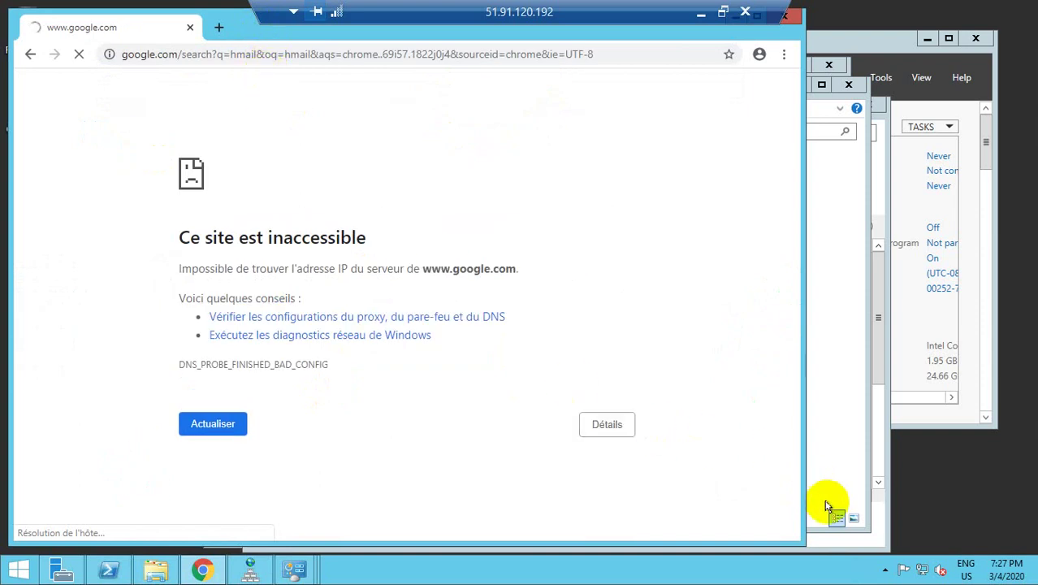
After Chrome's hmail search fails with a DNS error, bring up the Windows Run prompt.
{"action": "key", "text": "super+r"}
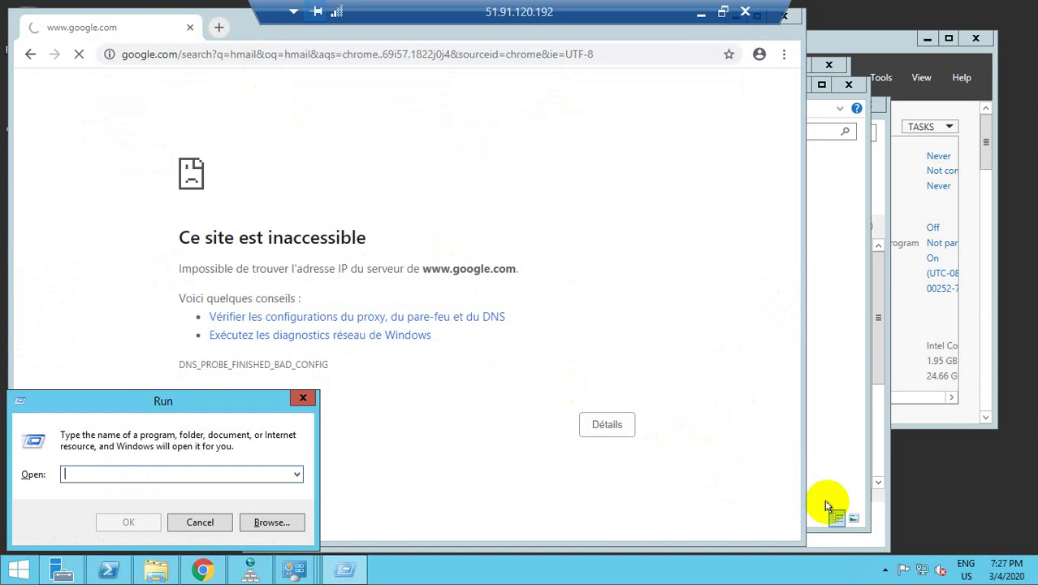
Run ncpa.cpl to open the Ethernet adapter's properties, then bring DNS Manager forward.
{"action": "type", "text": "ncpa"}
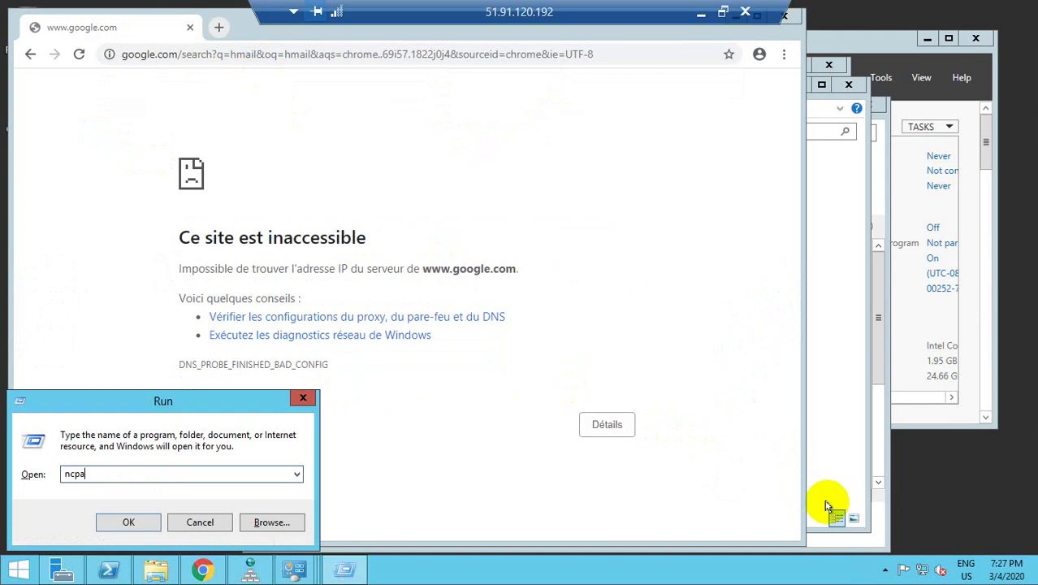
{"action": "type", "text": ".cpl"}
{"action": "key", "text": "Return"}
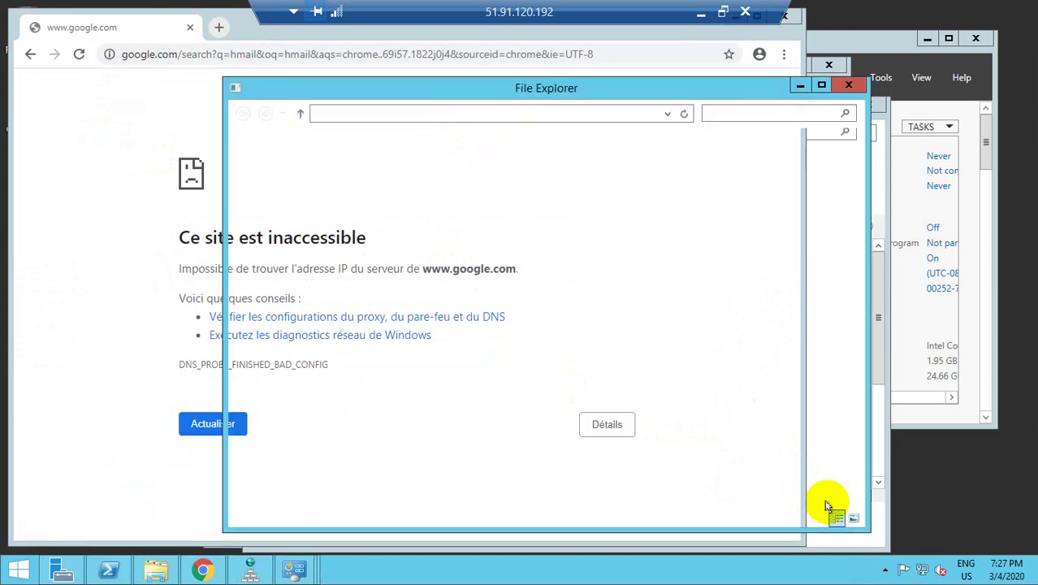
{"action": "left_click", "coordinate": [317, 188]}
{"action": "right_click", "coordinate": [317, 188]}
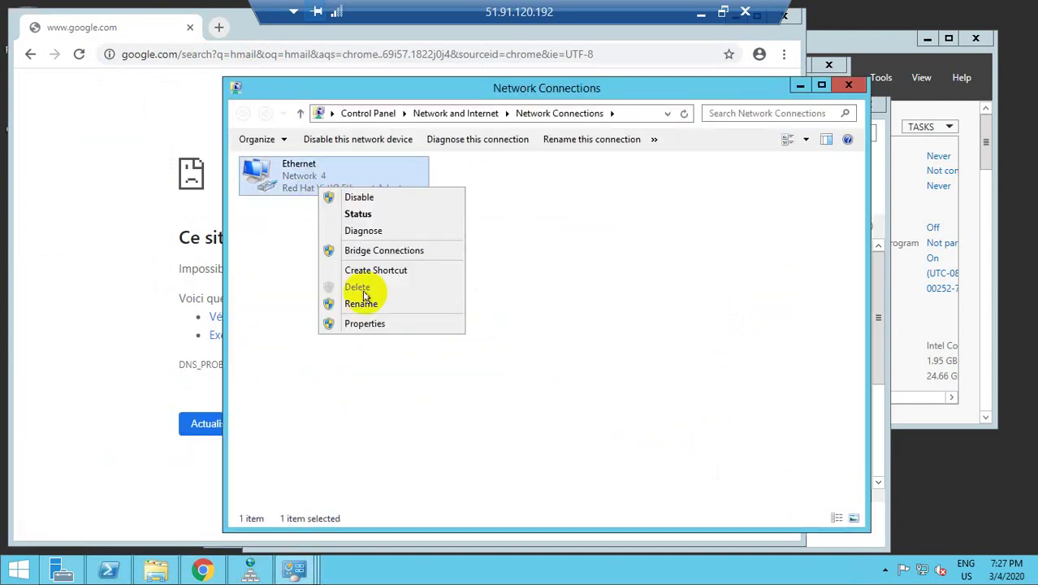
{"action": "left_click", "coordinate": [381, 326]}
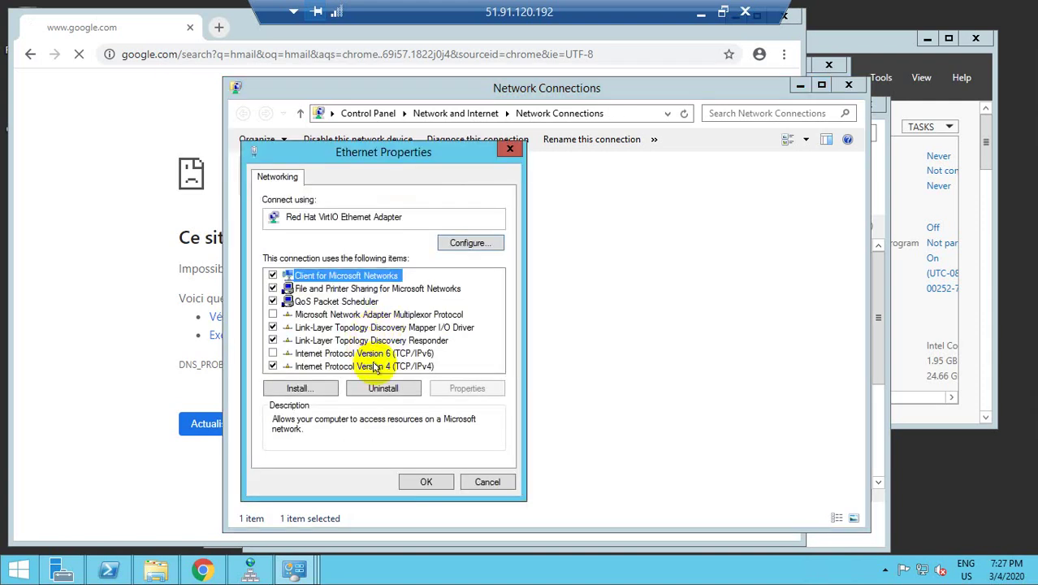
{"action": "left_click", "coordinate": [253, 568]}
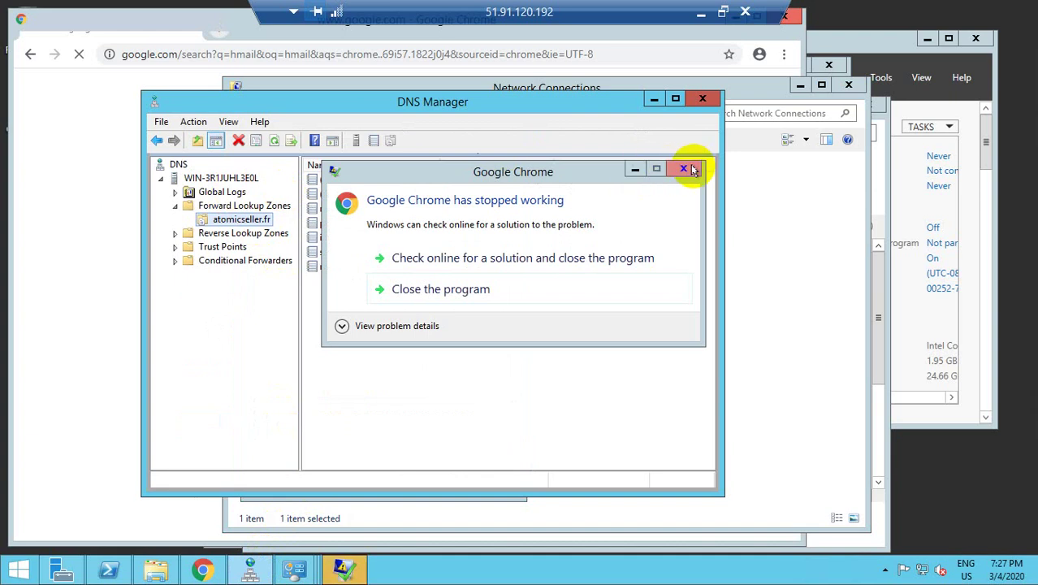
Dismiss the Chrome crash notice and open the DNS server's Forwarders properties.
{"action": "left_click", "coordinate": [682, 168]}
{"action": "left_click", "coordinate": [211, 178]}
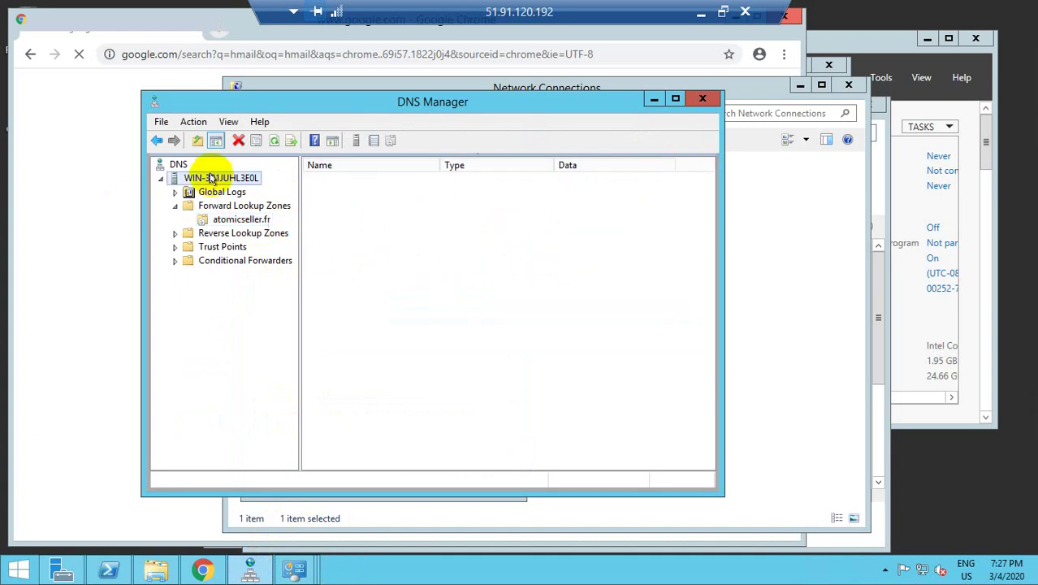
{"action": "right_click", "coordinate": [211, 178]}
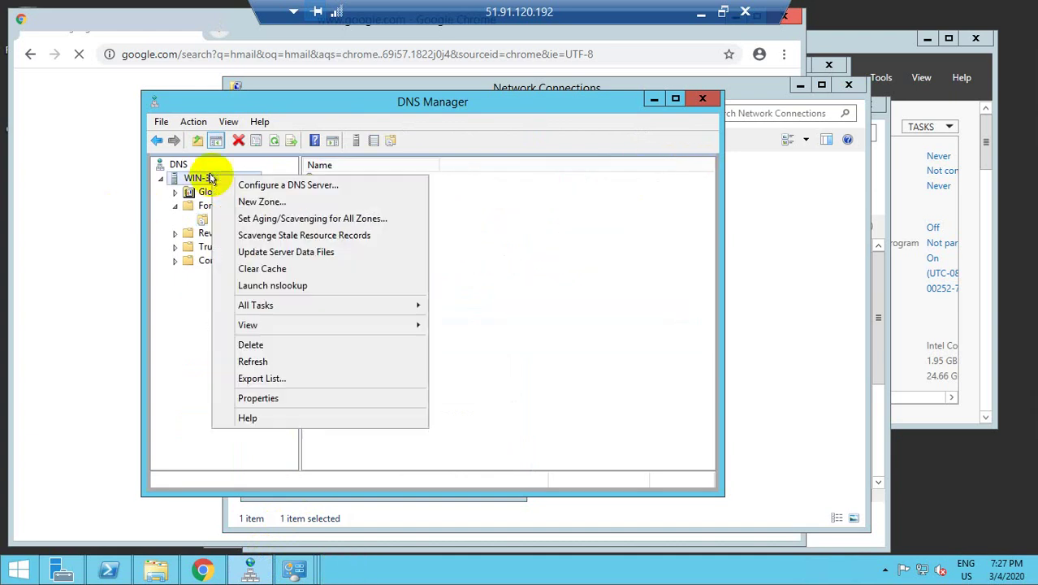
{"action": "left_click", "coordinate": [258, 398]}
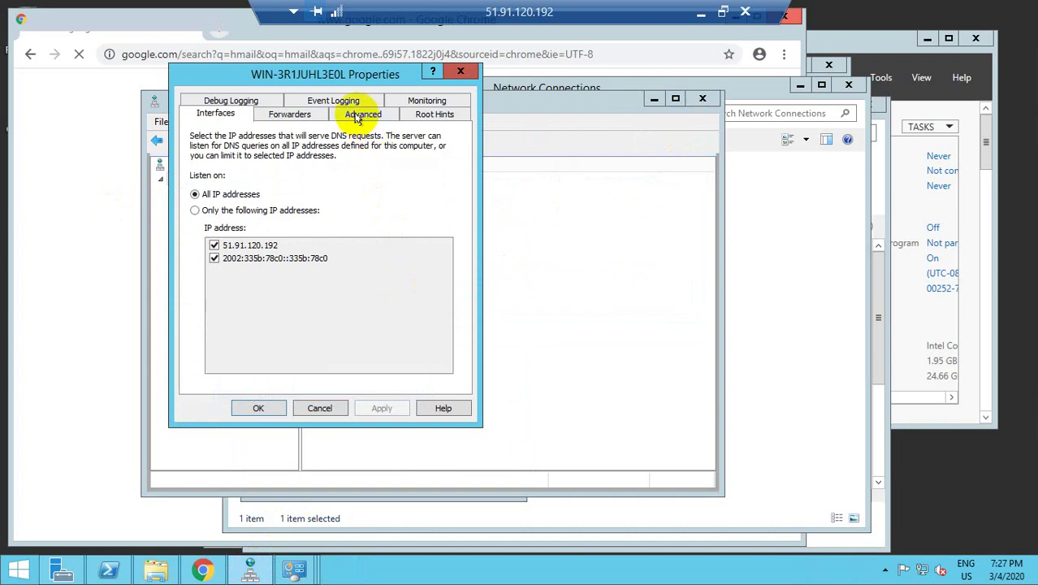
{"action": "left_click", "coordinate": [355, 115]}
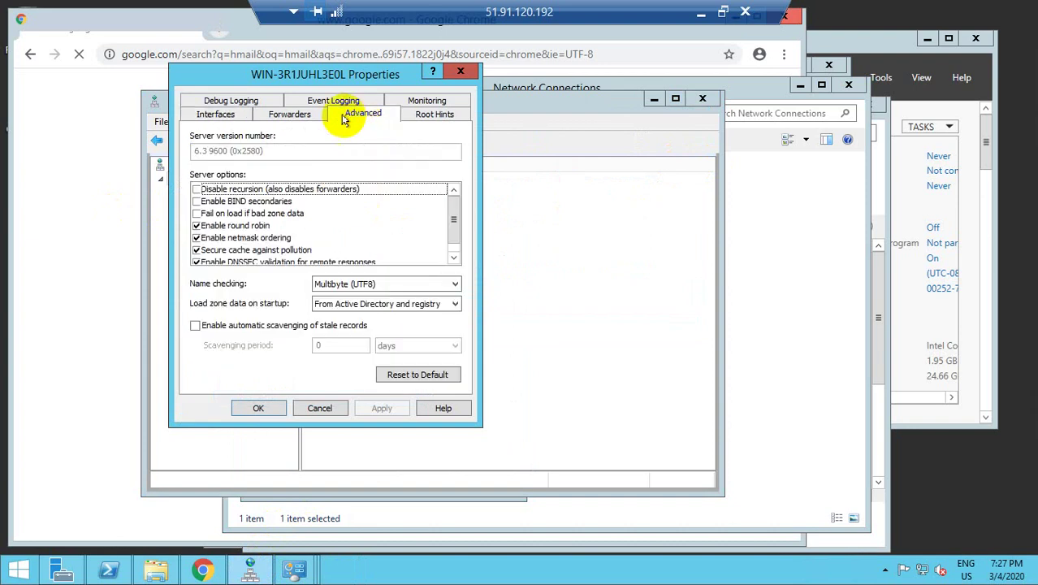
{"action": "left_click", "coordinate": [281, 113]}
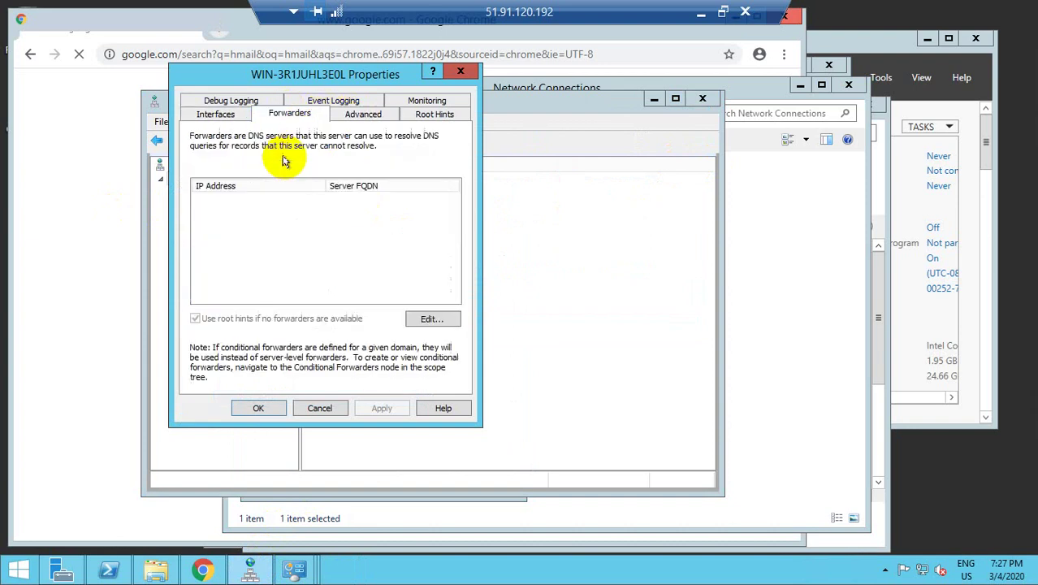
Add and validate 8.8.8.8 as a forwarder, then apply the settings.
{"action": "left_click", "coordinate": [431, 319]}
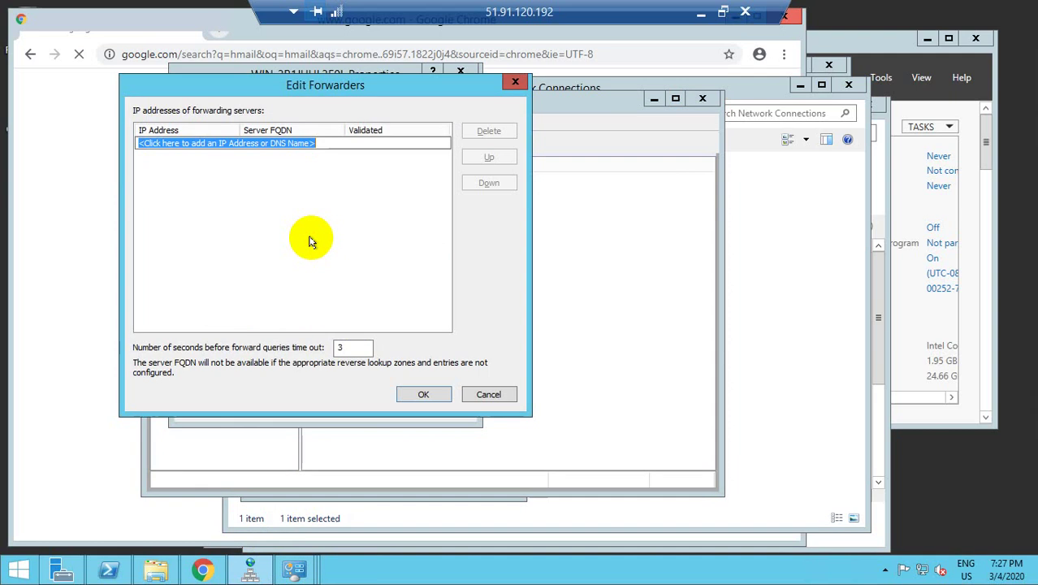
{"action": "type", "text": "8.8.8."}
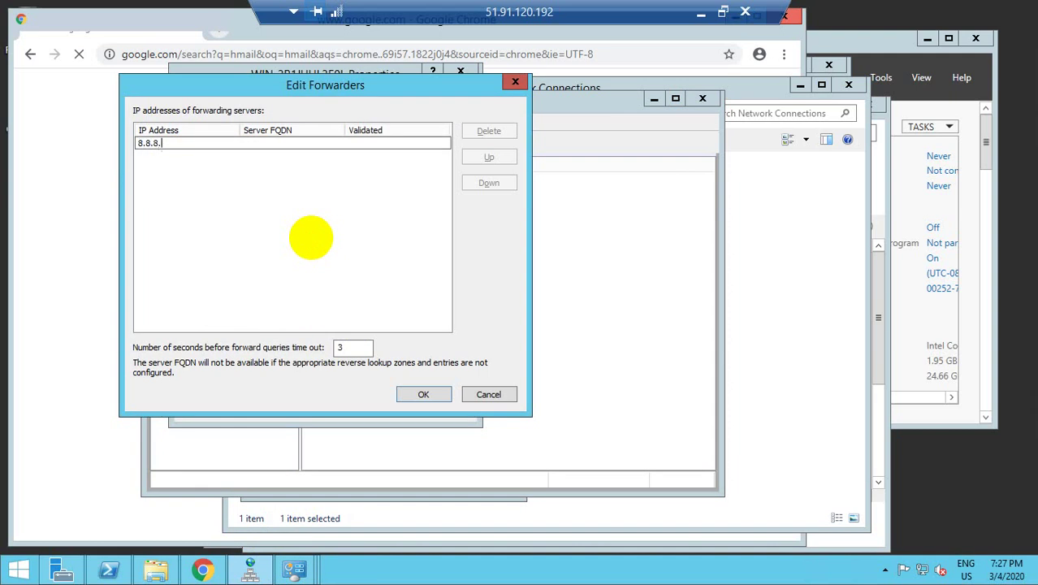
{"action": "type", "text": "8"}
{"action": "key", "text": "Return"}
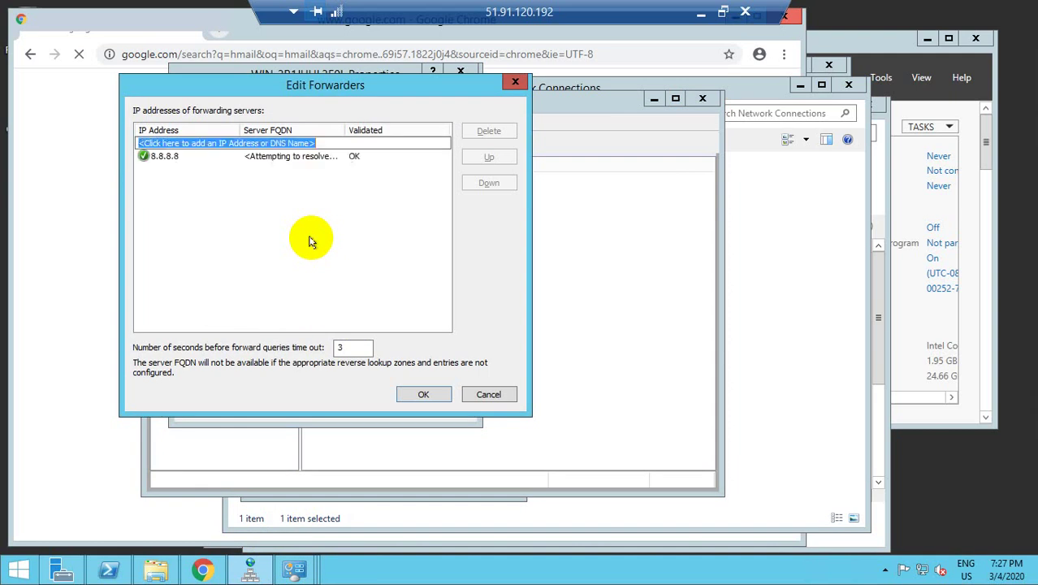
{"action": "left_click", "coordinate": [423, 394]}
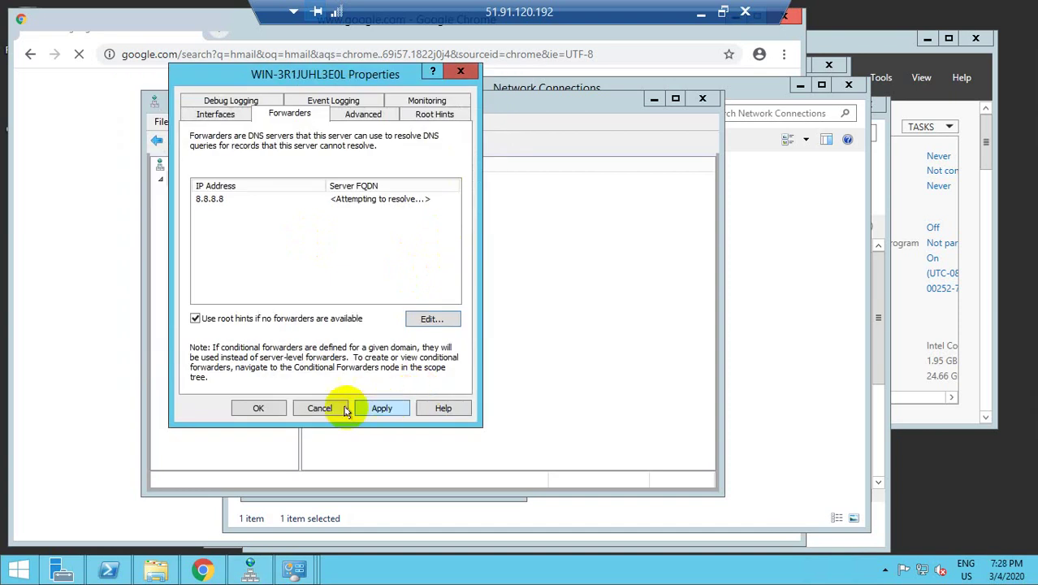
{"action": "left_click", "coordinate": [276, 408]}
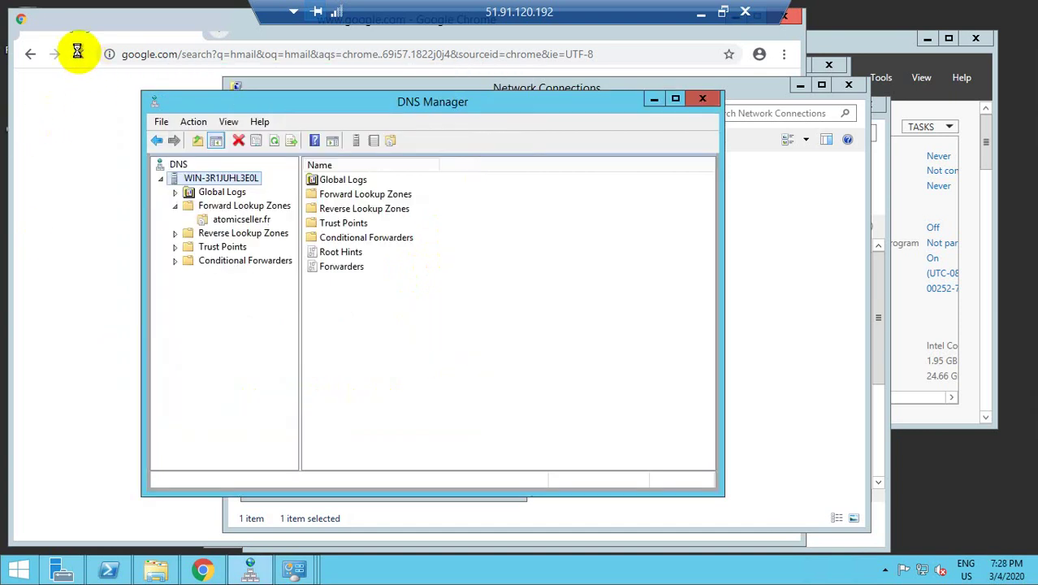
Force the unresponsive Chrome window to close.
{"action": "left_click", "coordinate": [348, 66]}
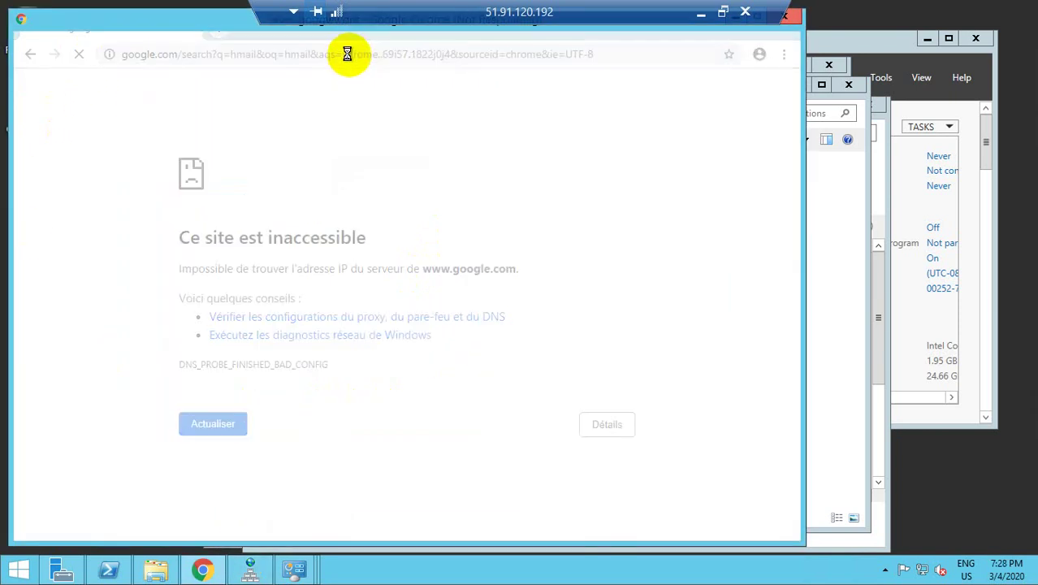
{"action": "left_click", "coordinate": [794, 18]}
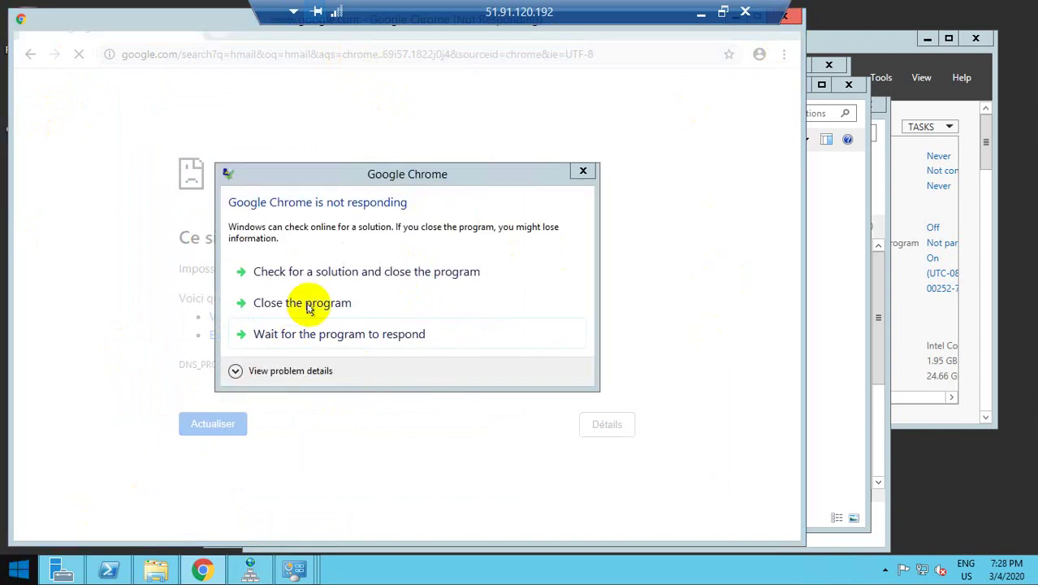
{"action": "left_click", "coordinate": [317, 303]}
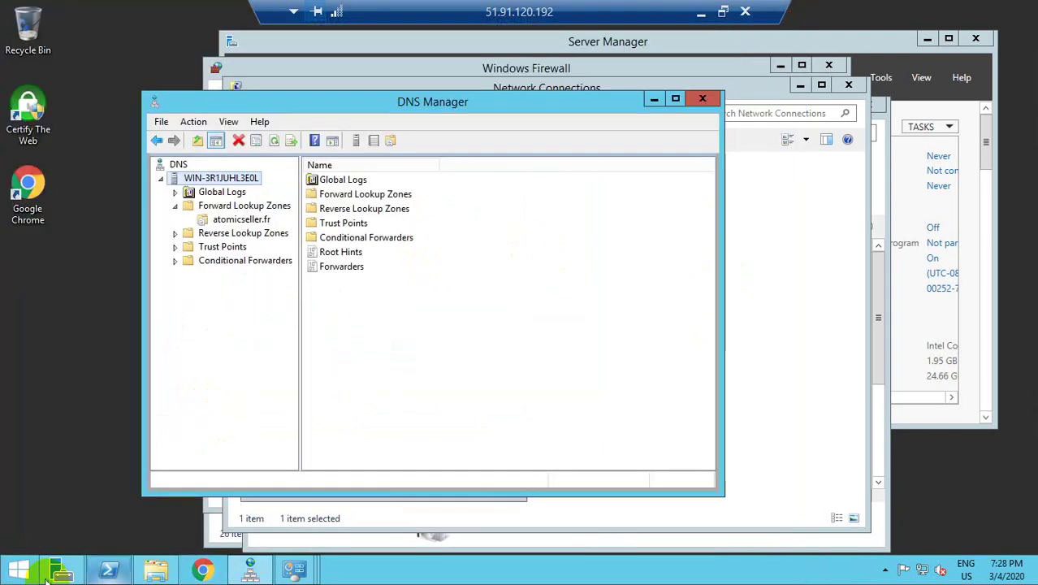
Relaunch Chrome from the desktop, skip restoring pages, and load google.com.
{"action": "left_click", "coordinate": [16, 577]}
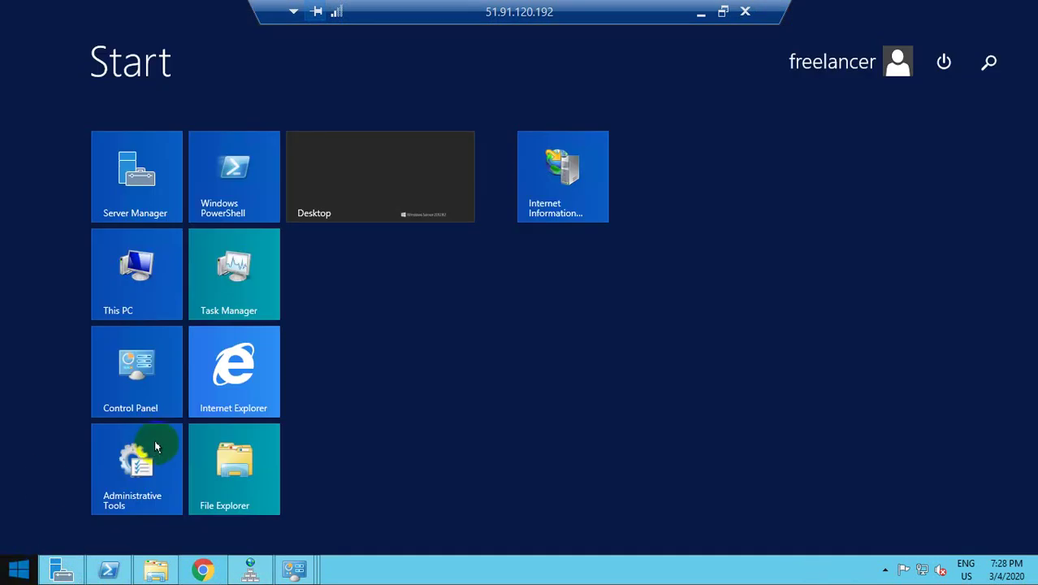
{"action": "left_click", "coordinate": [341, 150]}
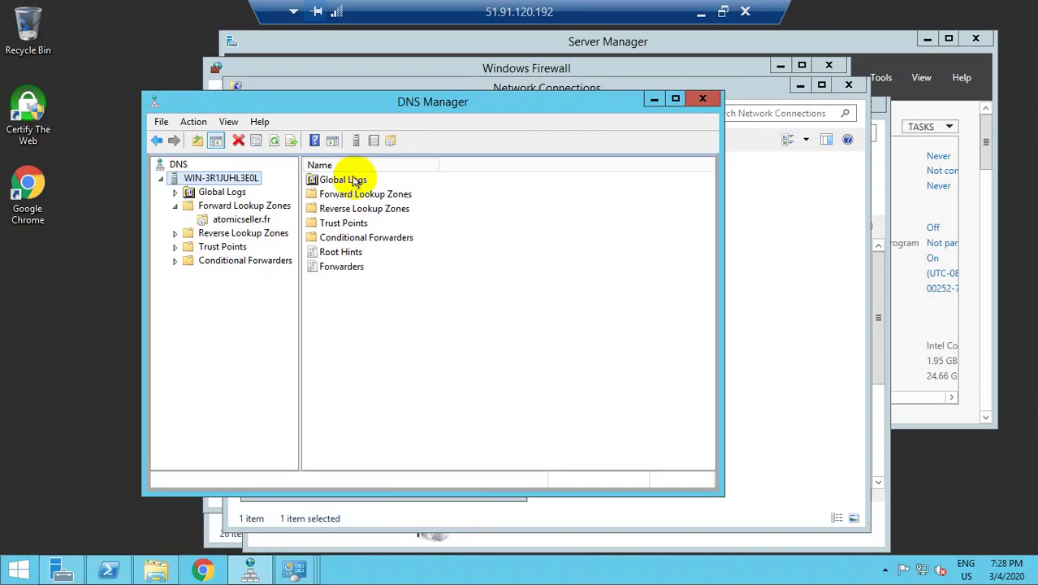
{"action": "double_click", "coordinate": [31, 191]}
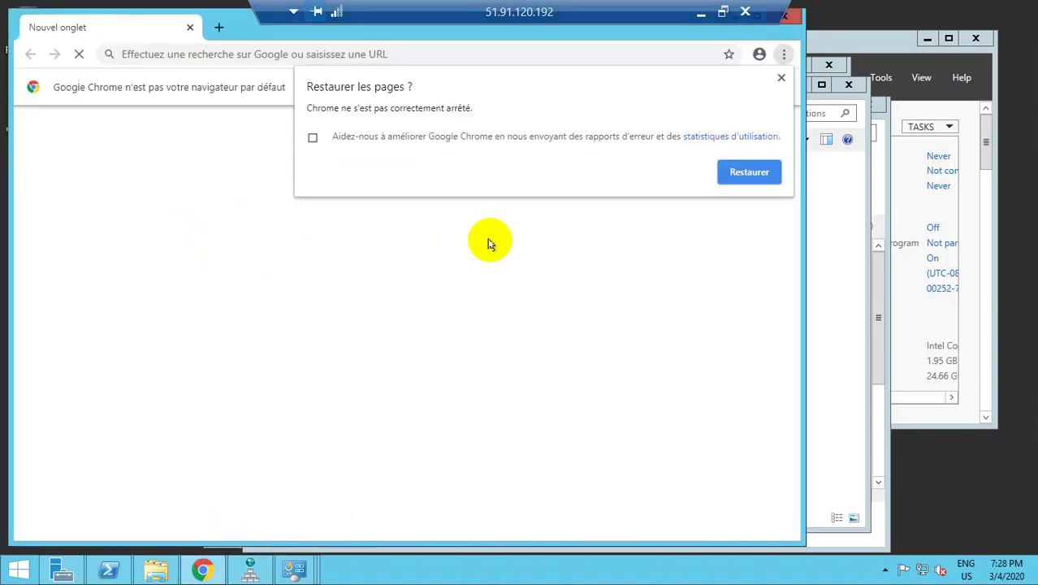
{"action": "left_click", "coordinate": [782, 79]}
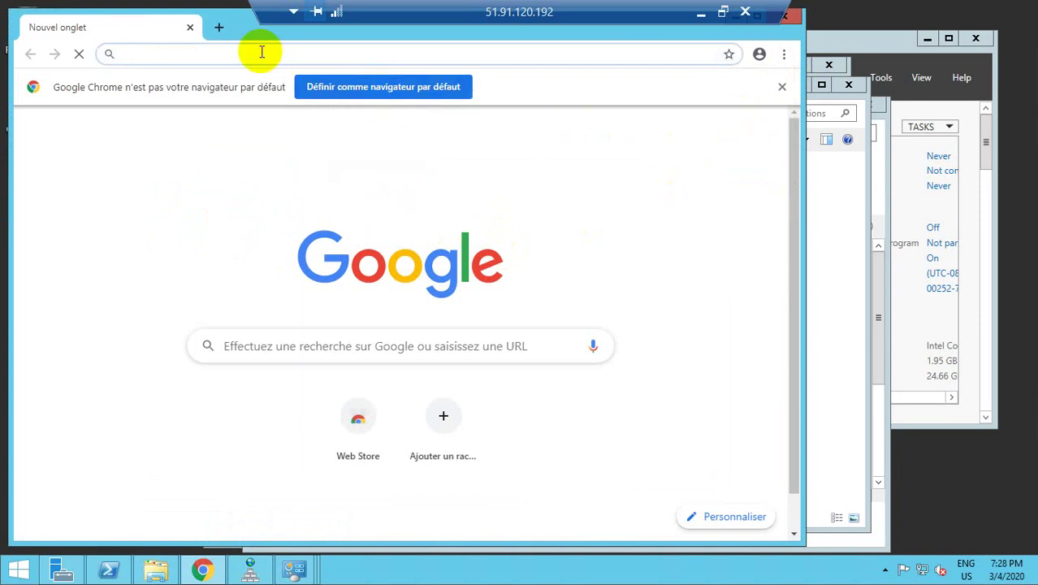
{"action": "type", "text": "goog"}
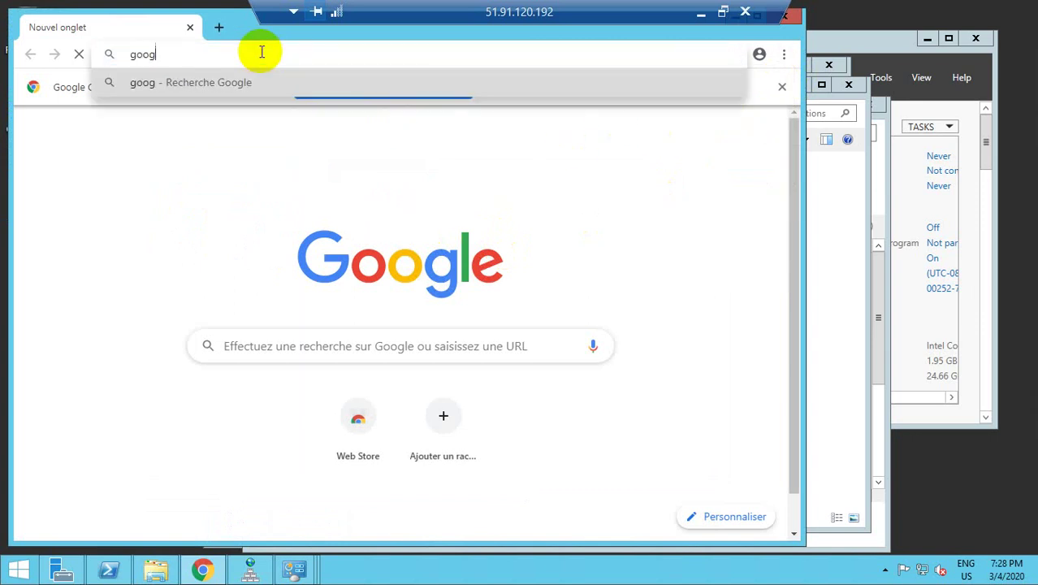
{"action": "type", "text": "le.com"}
{"action": "key", "text": "Return"}
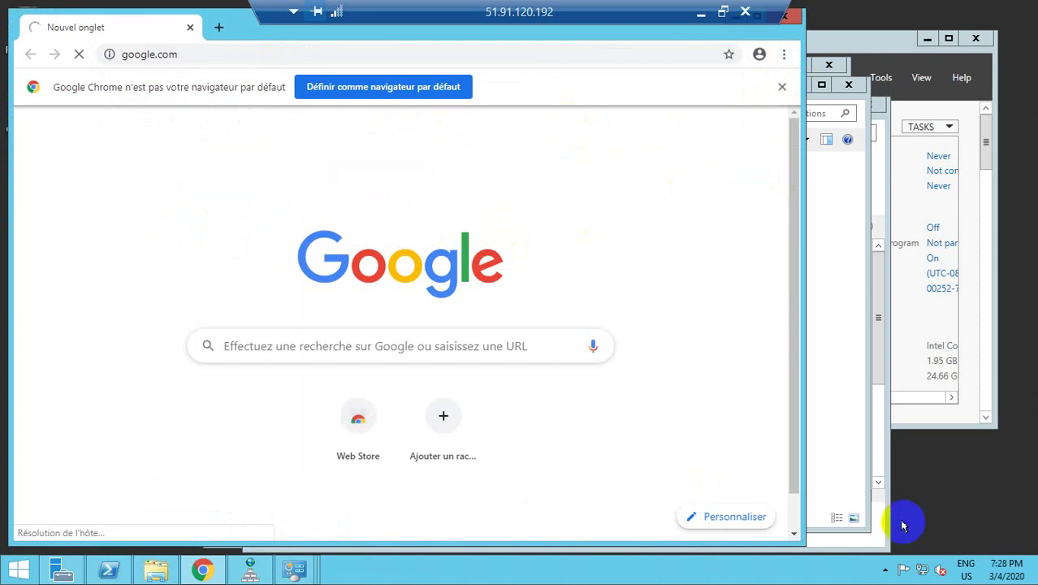
Reopen Network Connections and go to the Ethernet IPv4 advanced DNS settings.
{"action": "key", "text": "super+r"}
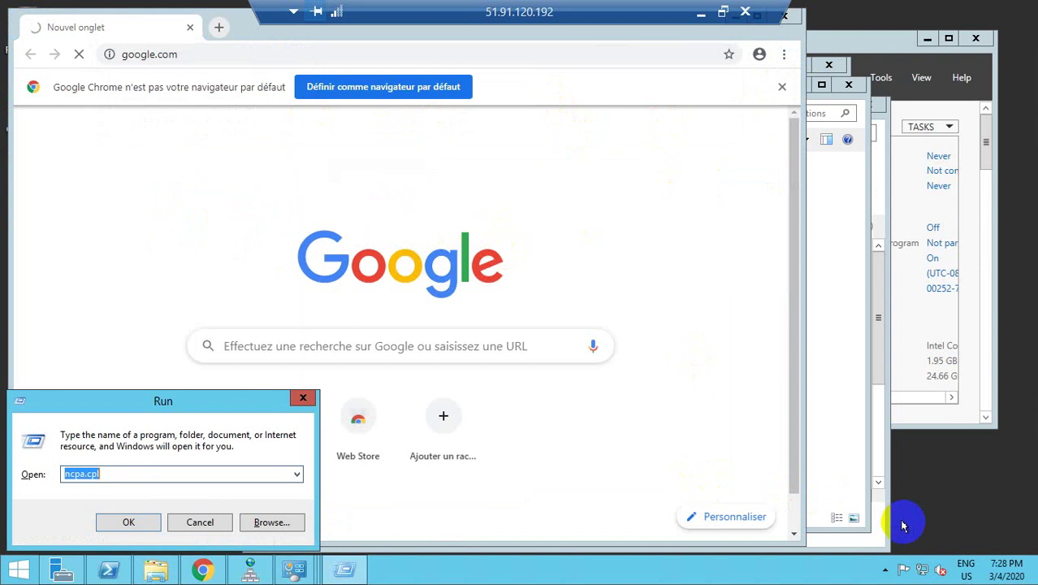
{"action": "key", "text": "Return"}
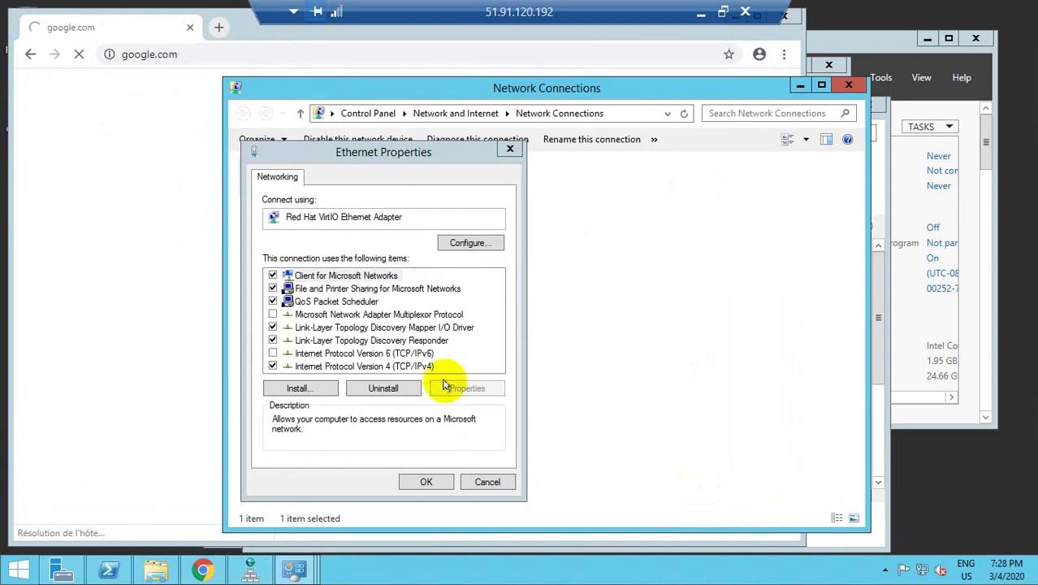
{"action": "double_click", "coordinate": [393, 367]}
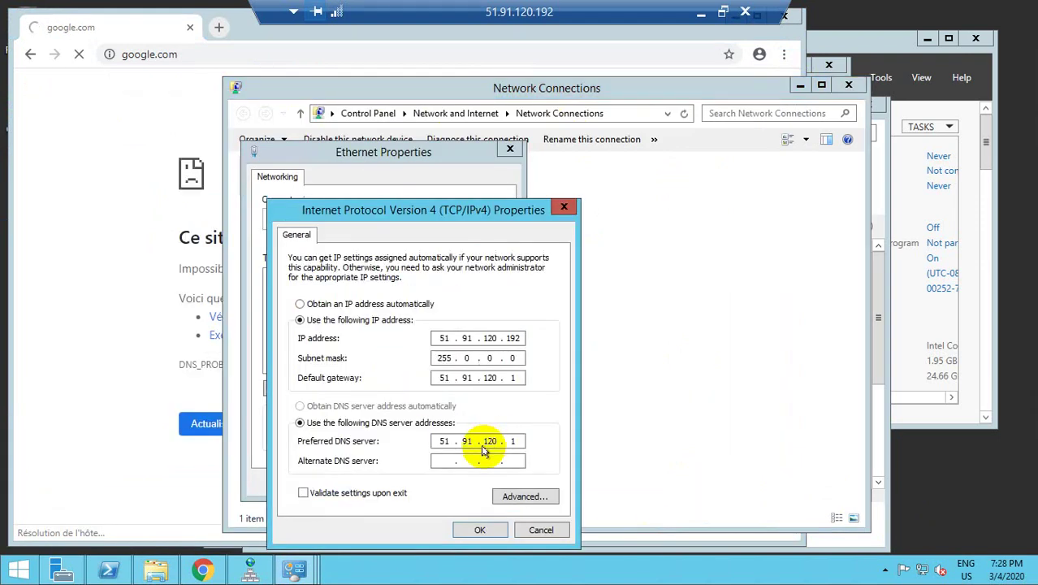
{"action": "left_click", "coordinate": [519, 496]}
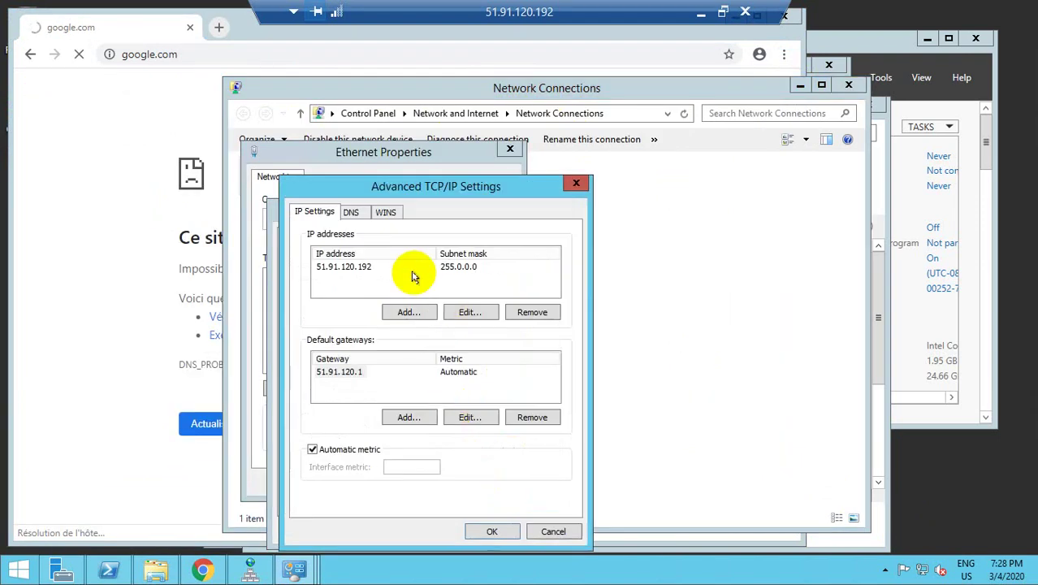
{"action": "left_click", "coordinate": [350, 211]}
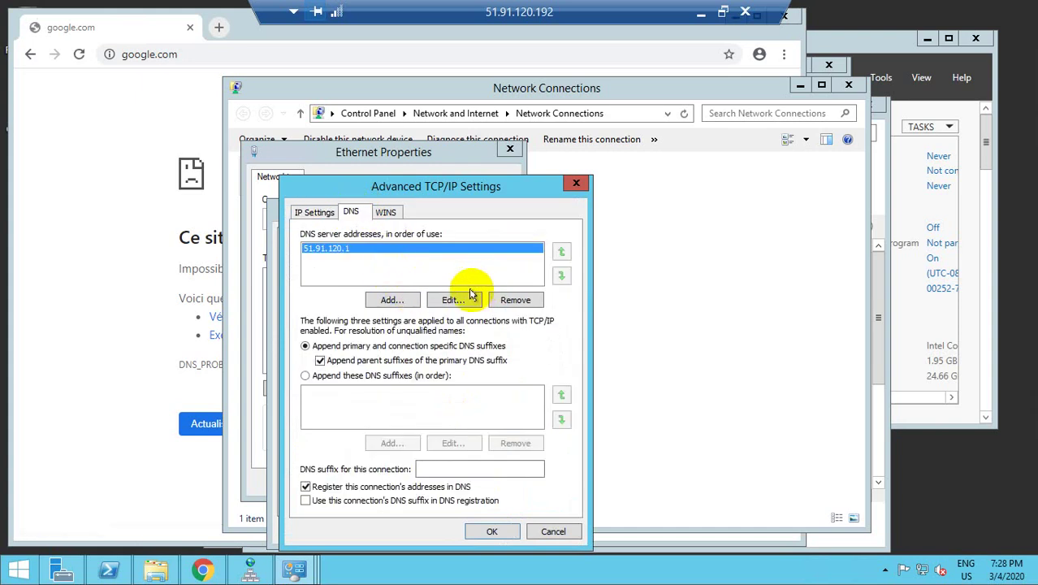
Add DNS server 8.8.8.8 above 51.91.120.1 and save all dialogs.
{"action": "left_click", "coordinate": [391, 300]}
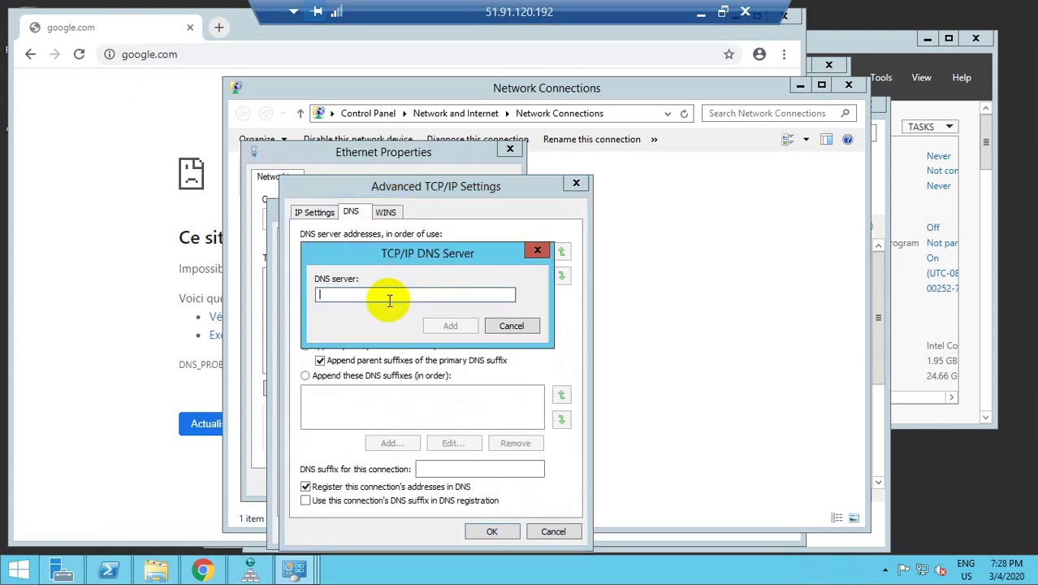
{"action": "type", "text": "8.8.8"}
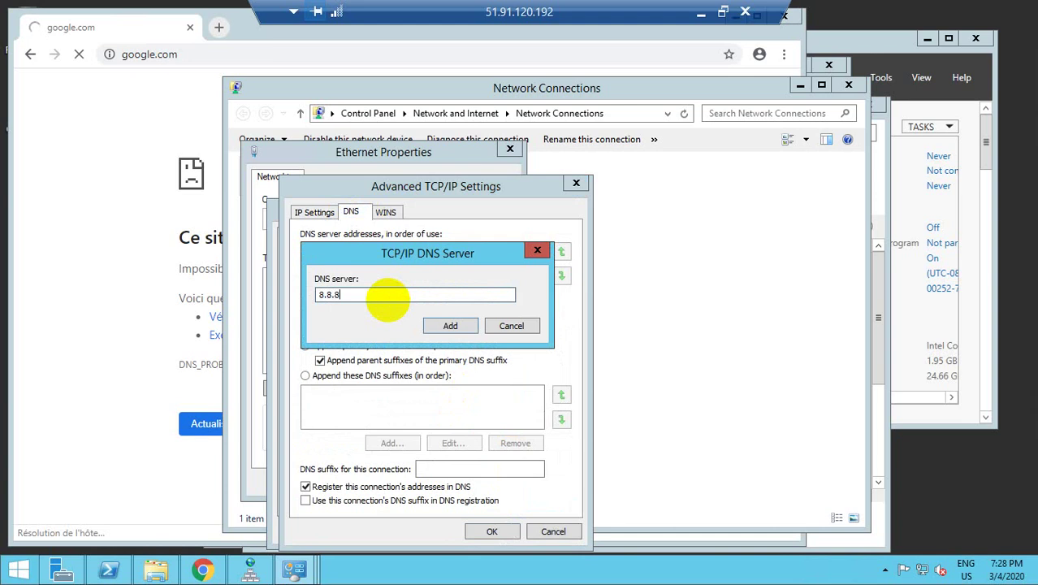
{"action": "type", "text": ".8"}
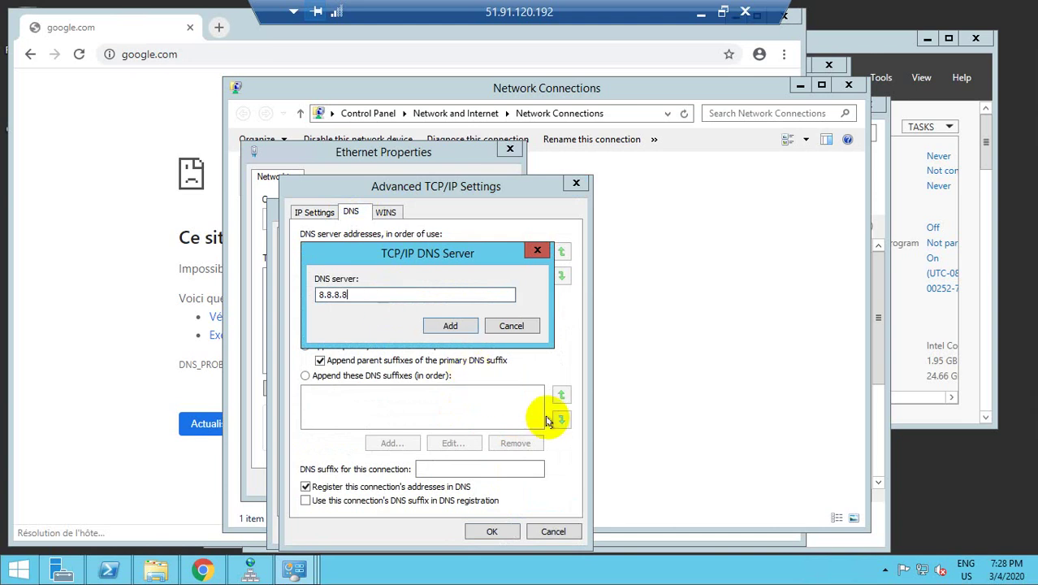
{"action": "left_click", "coordinate": [451, 326]}
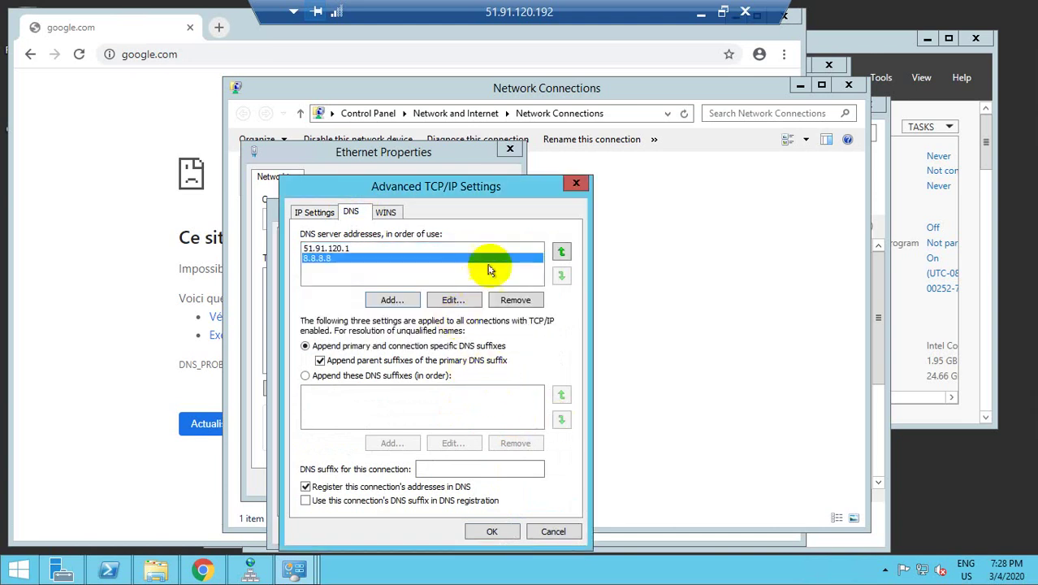
{"action": "left_click", "coordinate": [561, 252]}
{"action": "left_click", "coordinate": [492, 531]}
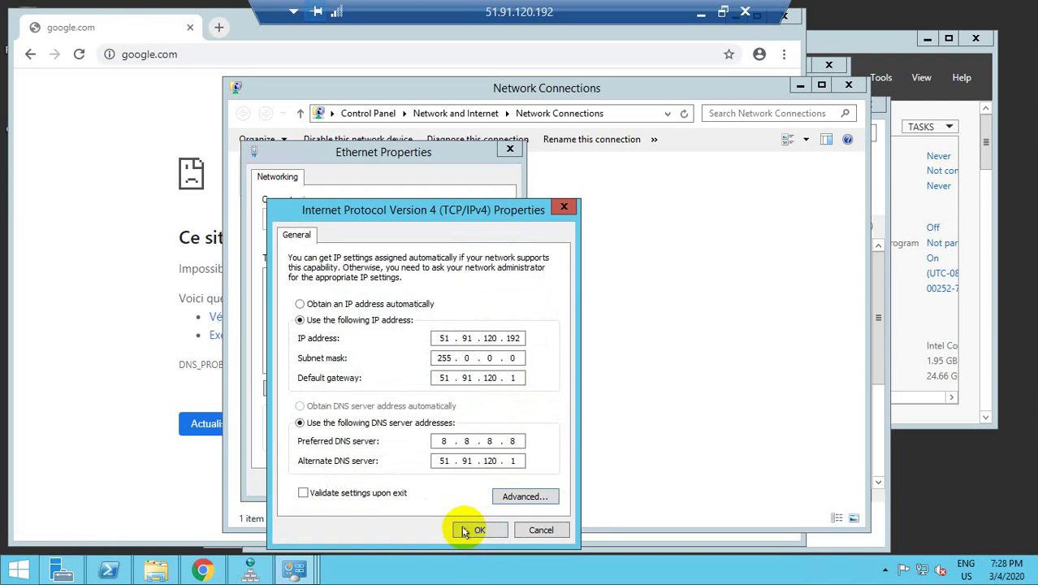
{"action": "left_click", "coordinate": [465, 531]}
{"action": "left_click", "coordinate": [423, 480]}
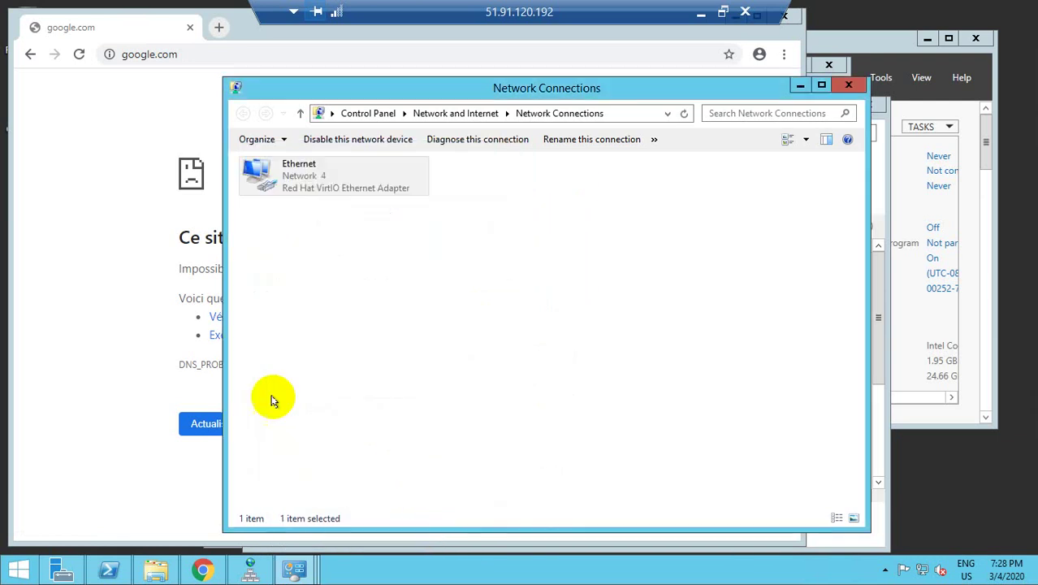
Reload Google and search for 'hmail ser'.
{"action": "left_click", "coordinate": [79, 54]}
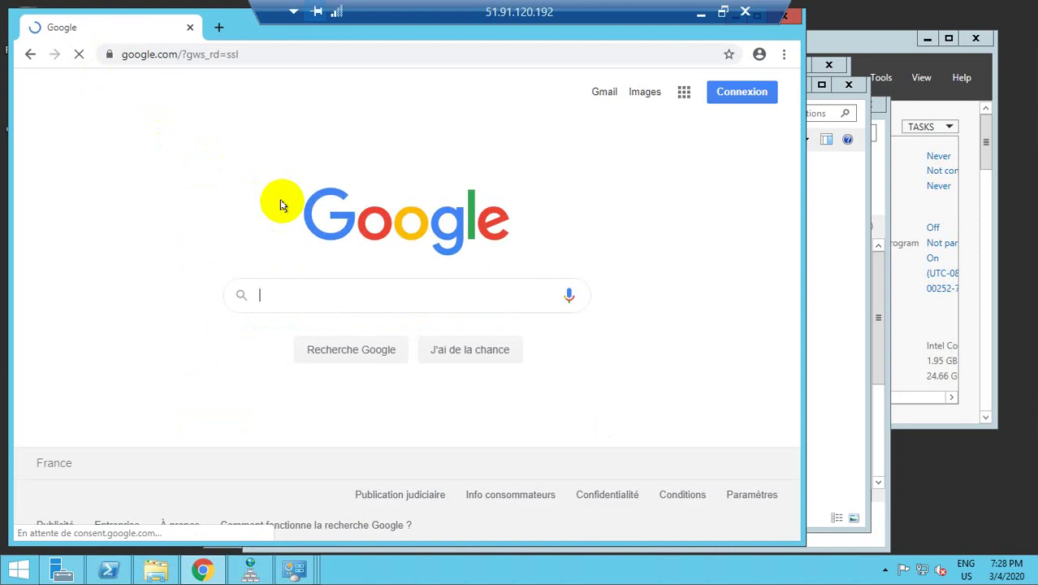
{"action": "left_click", "coordinate": [296, 54]}
{"action": "left_click", "coordinate": [406, 291]}
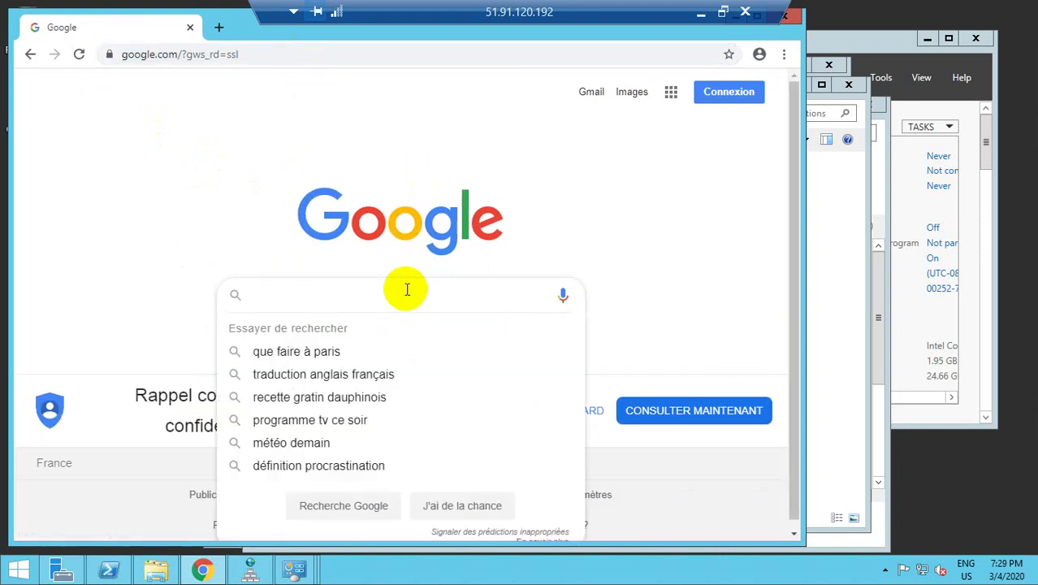
{"action": "type", "text": "hma"}
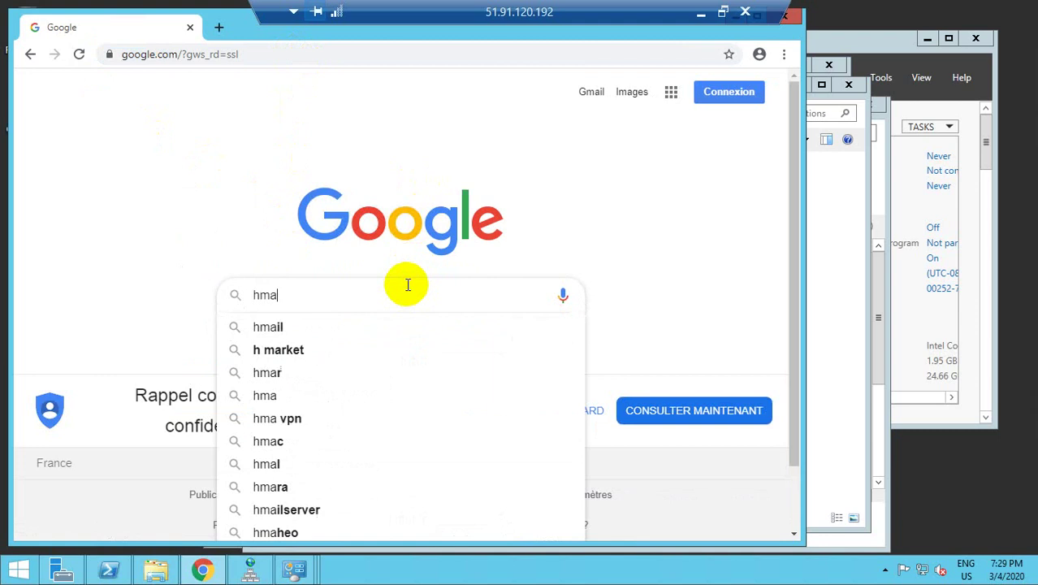
{"action": "type", "text": "il server"}
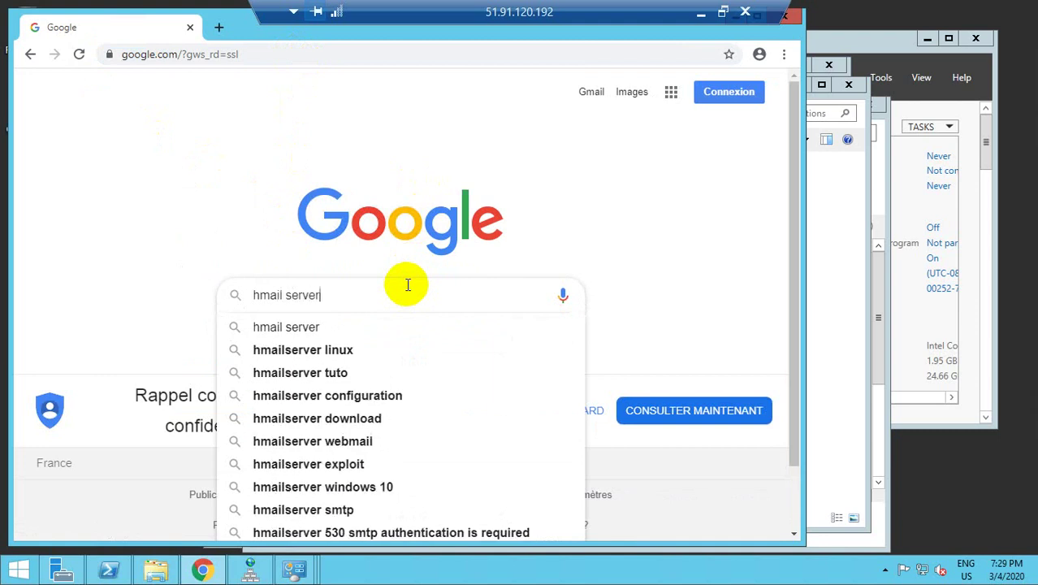
{"action": "key", "text": "Return"}
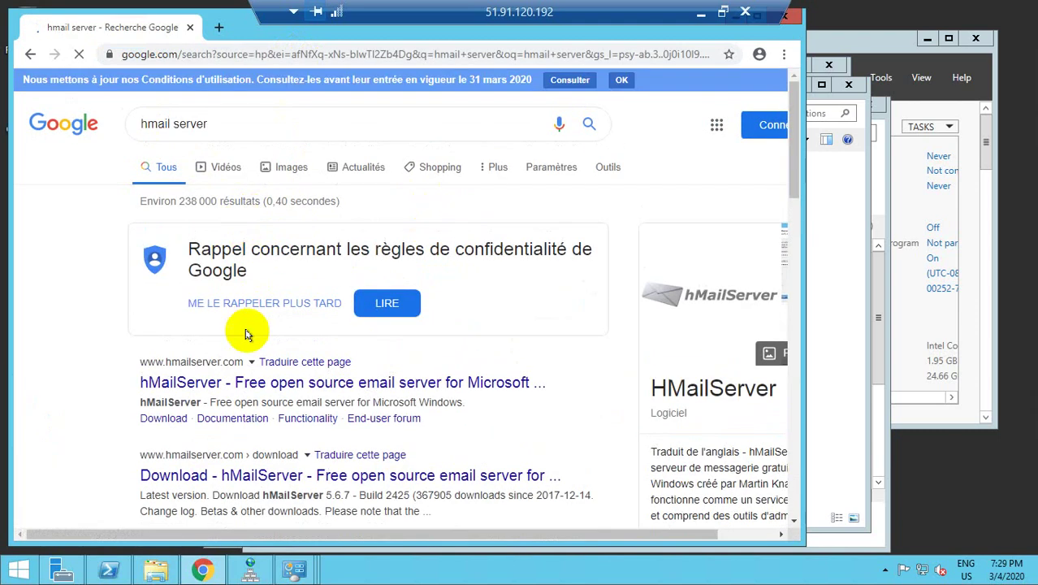
Download hMailServer 5.6.7 Build 2425 from hmailserver.com and launch the installer.
{"action": "left_click", "coordinate": [233, 381]}
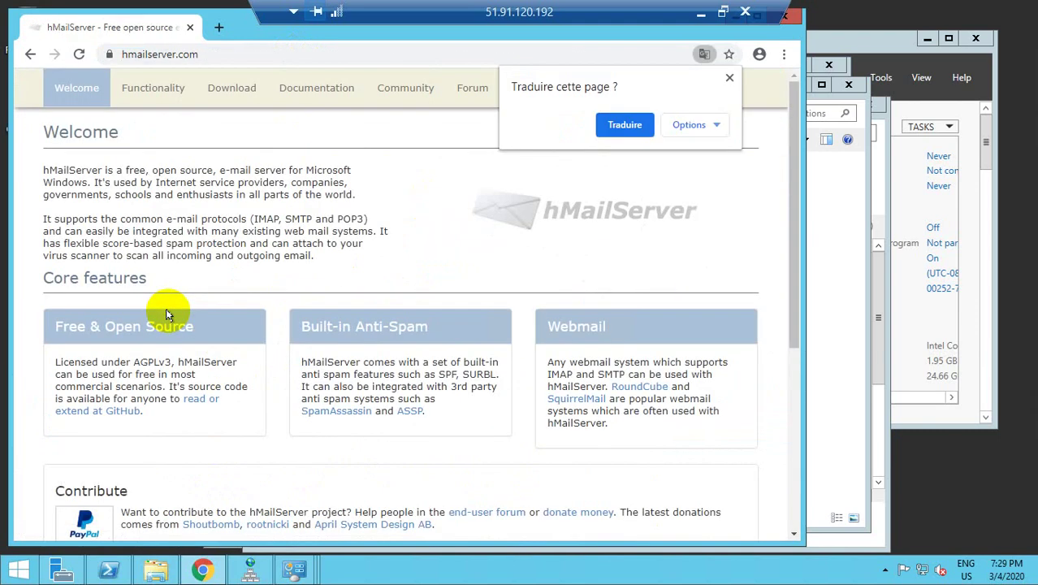
{"action": "left_click", "coordinate": [687, 126]}
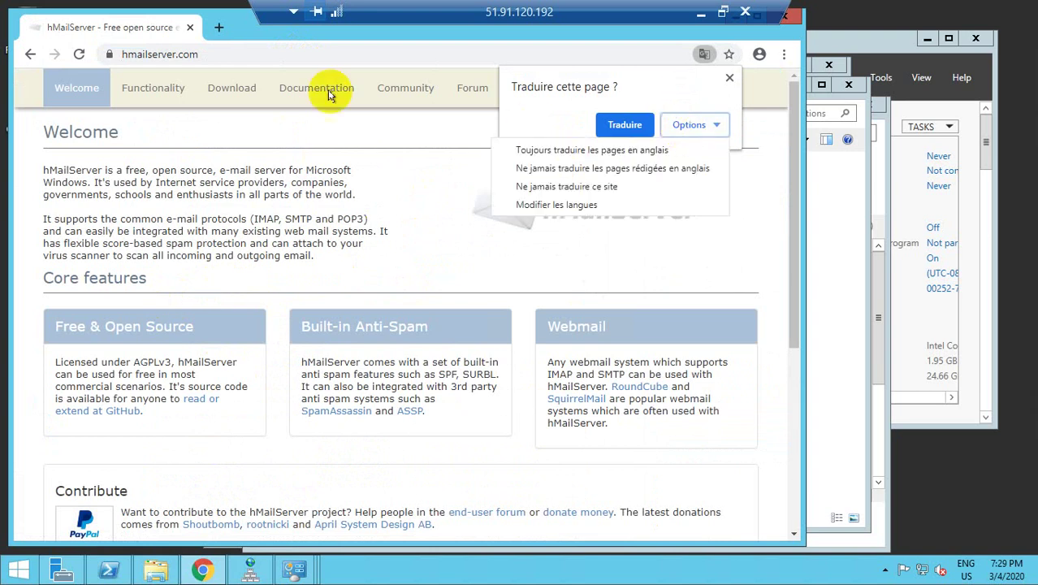
{"action": "left_click", "coordinate": [219, 91]}
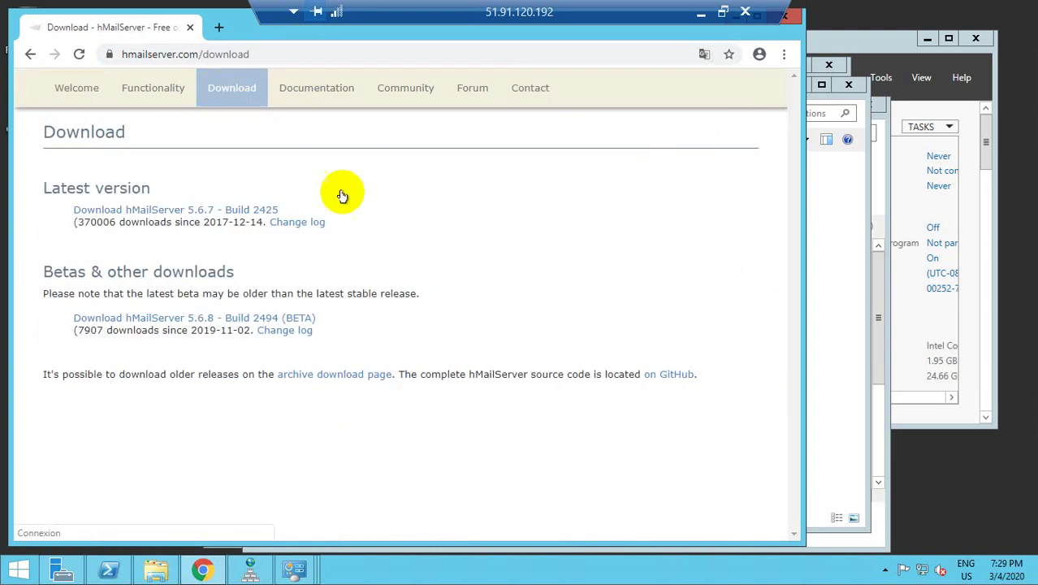
{"action": "left_click", "coordinate": [234, 213]}
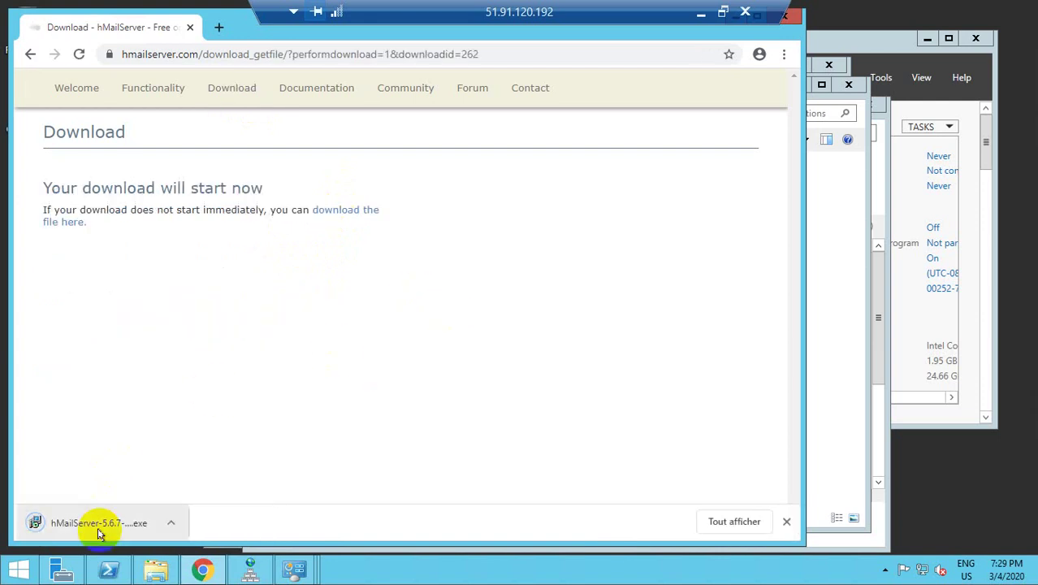
{"action": "left_click", "coordinate": [99, 532]}
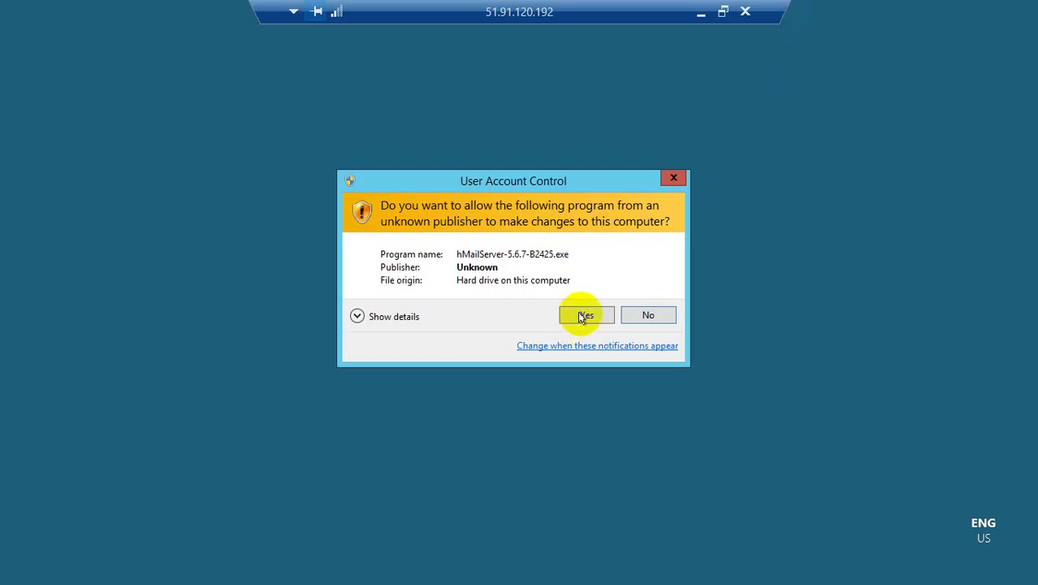
Allow the installer in UAC, close Chrome, and accept the hMailServer licence agreement.
{"action": "left_click", "coordinate": [586, 314]}
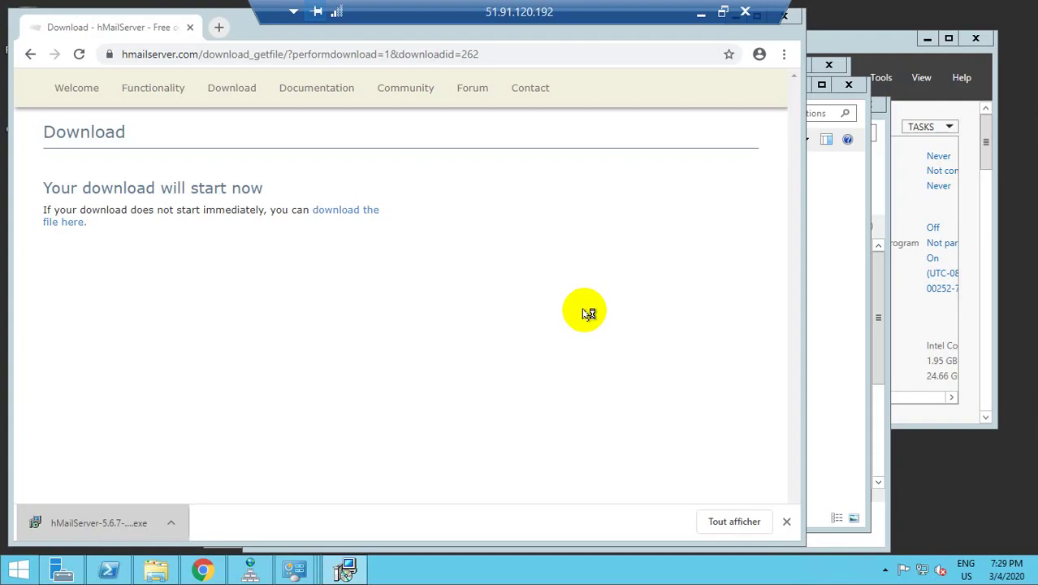
{"action": "left_click", "coordinate": [786, 22]}
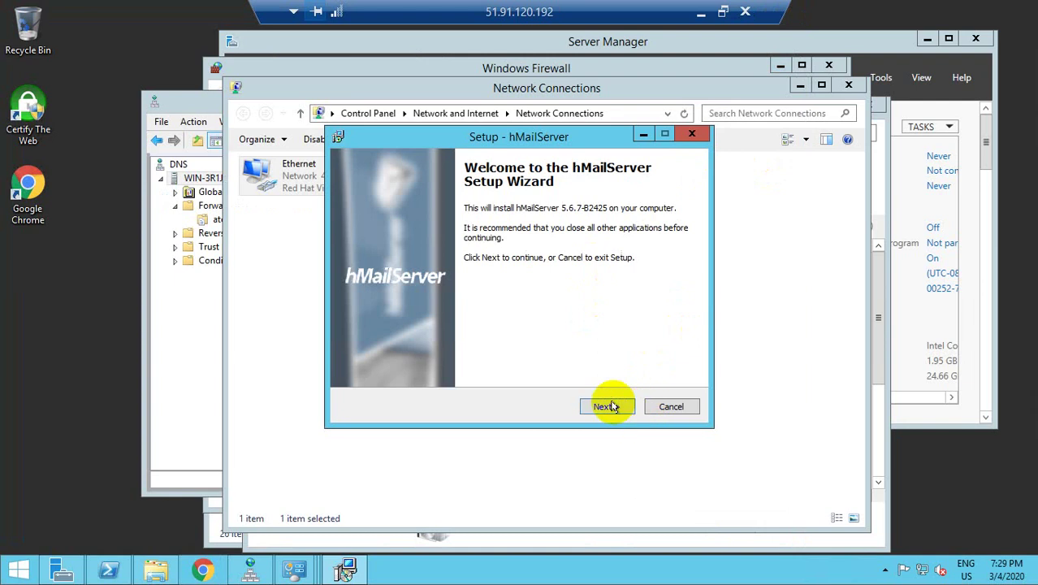
{"action": "left_click", "coordinate": [607, 406]}
{"action": "left_click", "coordinate": [409, 359]}
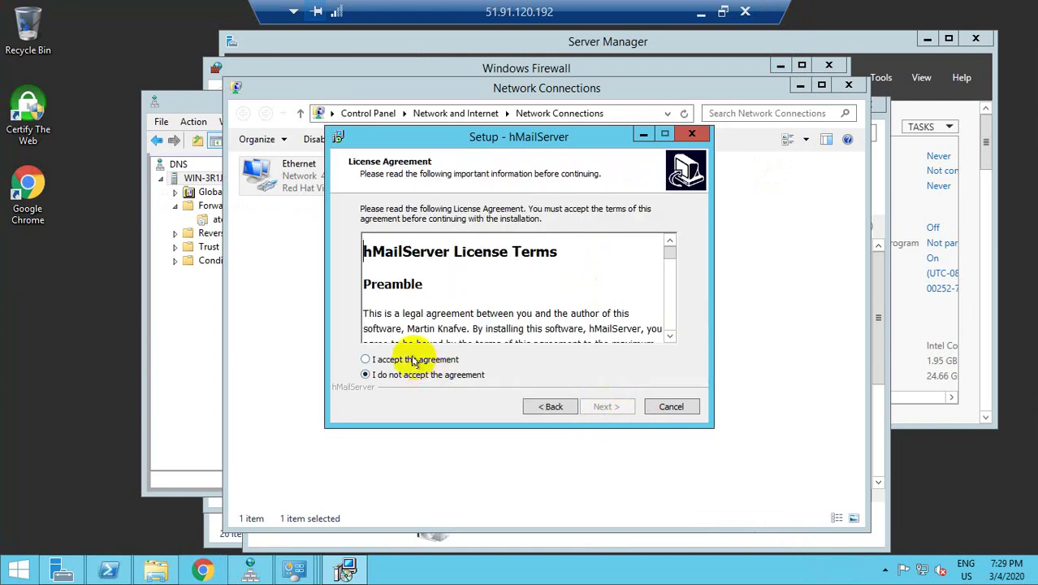
{"action": "left_click", "coordinate": [602, 408]}
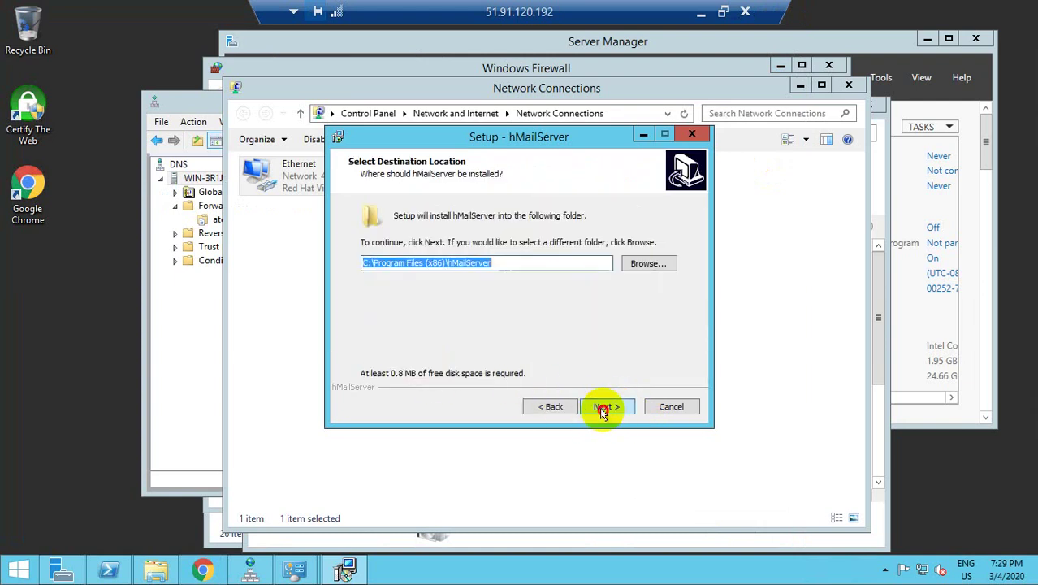
Keep the default folder, full components, built-in database and Start Menu folder.
{"action": "left_click", "coordinate": [602, 410]}
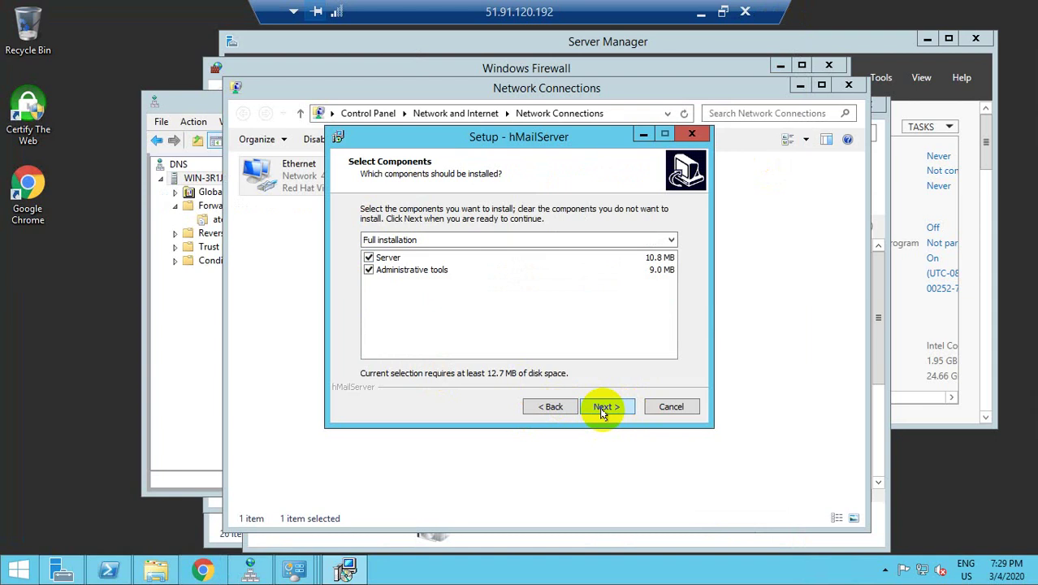
{"action": "left_click", "coordinate": [602, 412]}
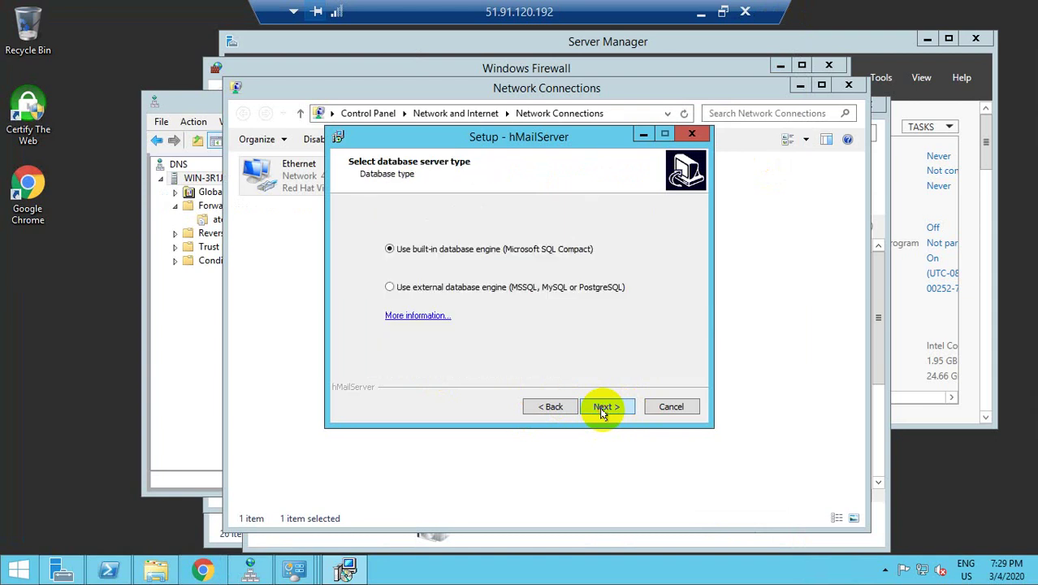
{"action": "left_click", "coordinate": [603, 412]}
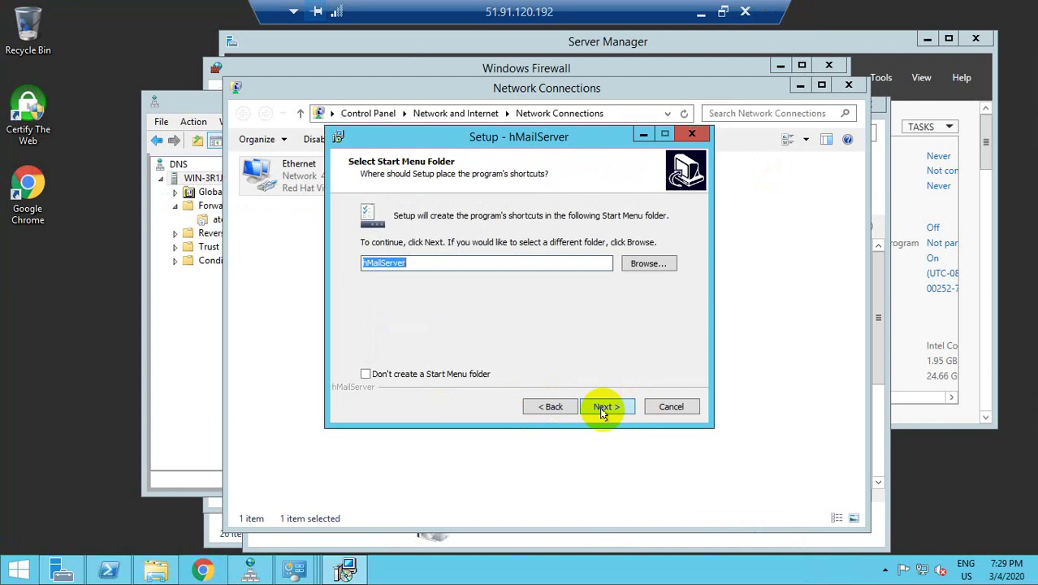
{"action": "left_click", "coordinate": [603, 412]}
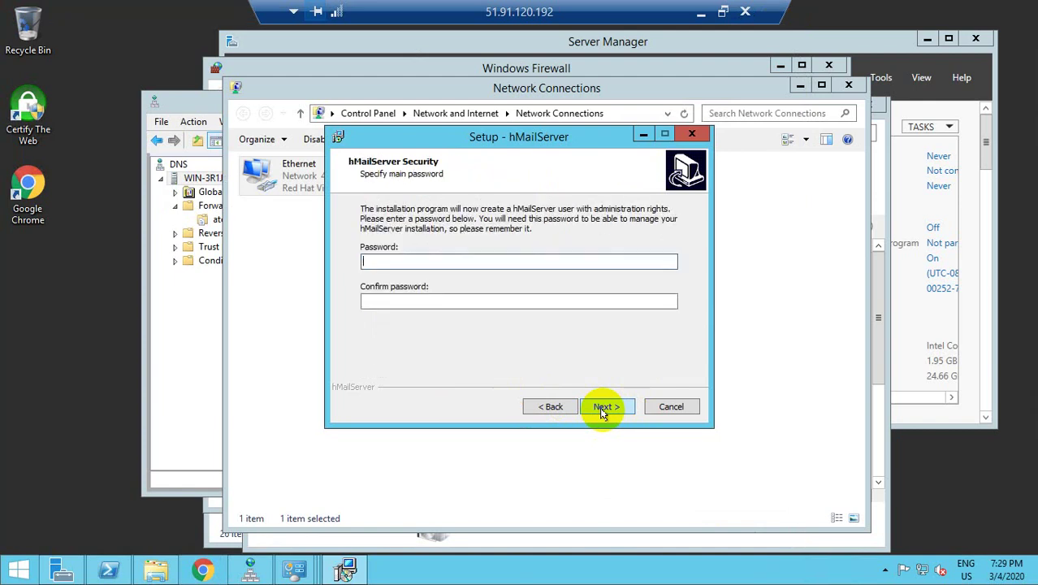
Paste the administrator password into both the Password and Confirm password fields.
{"action": "left_click", "coordinate": [700, 11]}
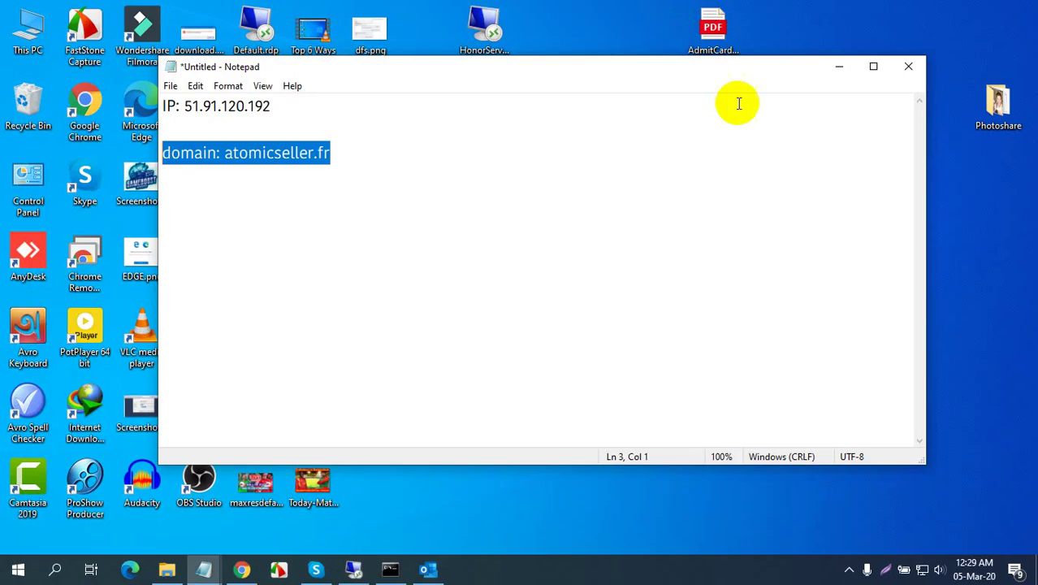
{"action": "left_click", "coordinate": [848, 569]}
{"action": "left_click", "coordinate": [843, 513]}
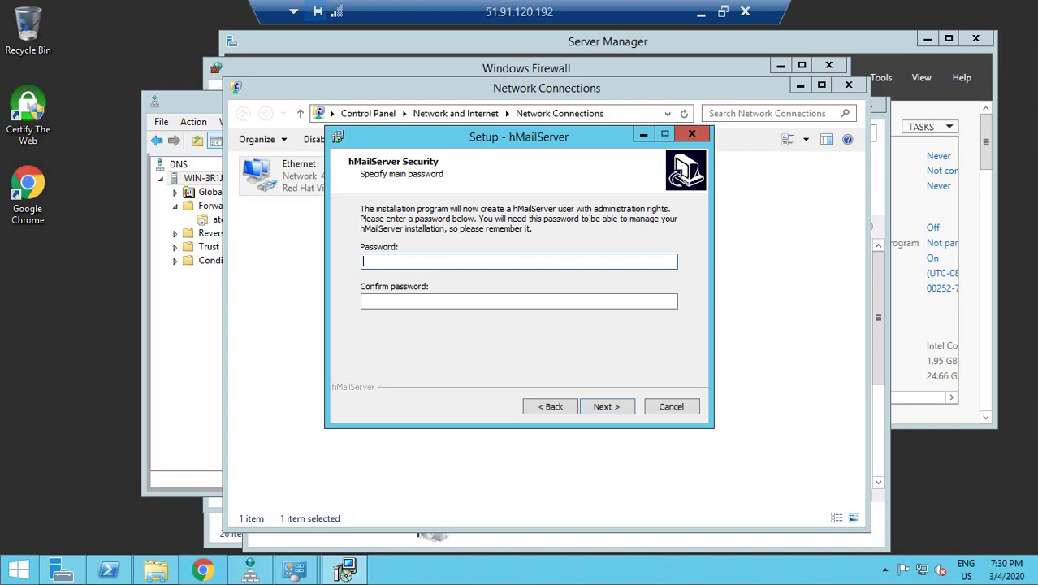
{"action": "right_click", "coordinate": [413, 263]}
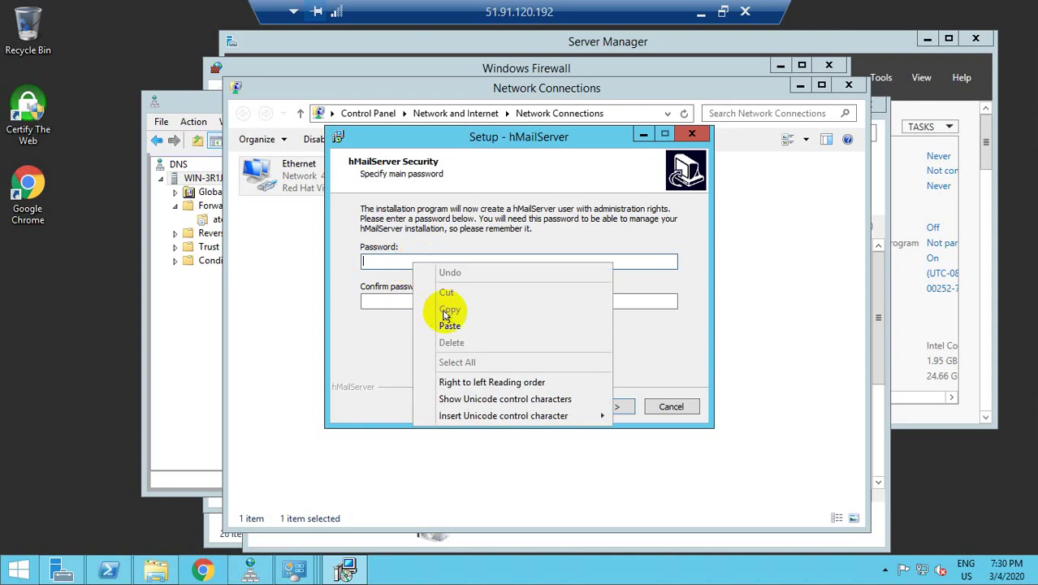
{"action": "left_click", "coordinate": [448, 324]}
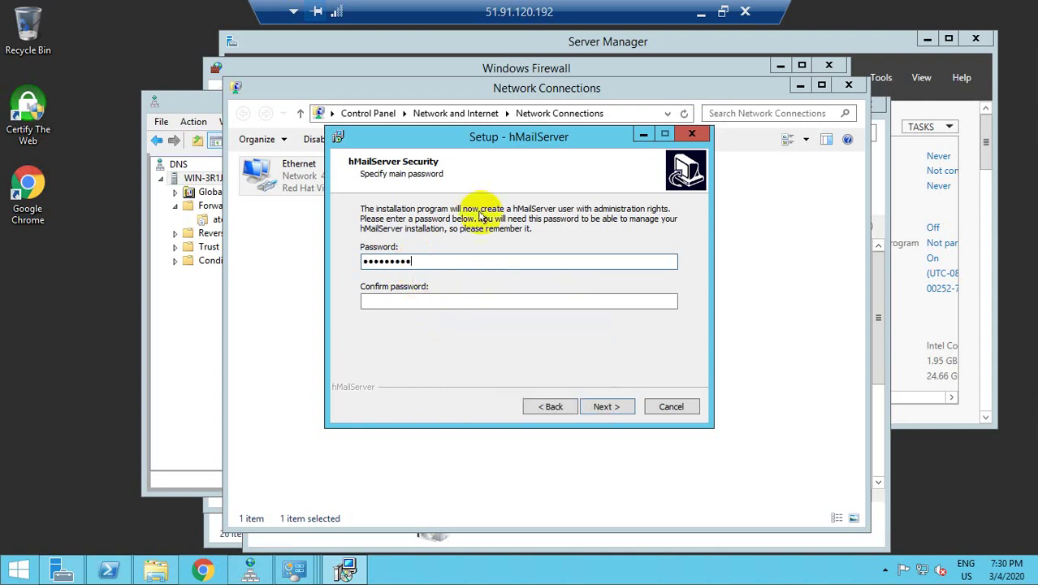
{"action": "left_click", "coordinate": [462, 301]}
{"action": "right_click", "coordinate": [460, 303]}
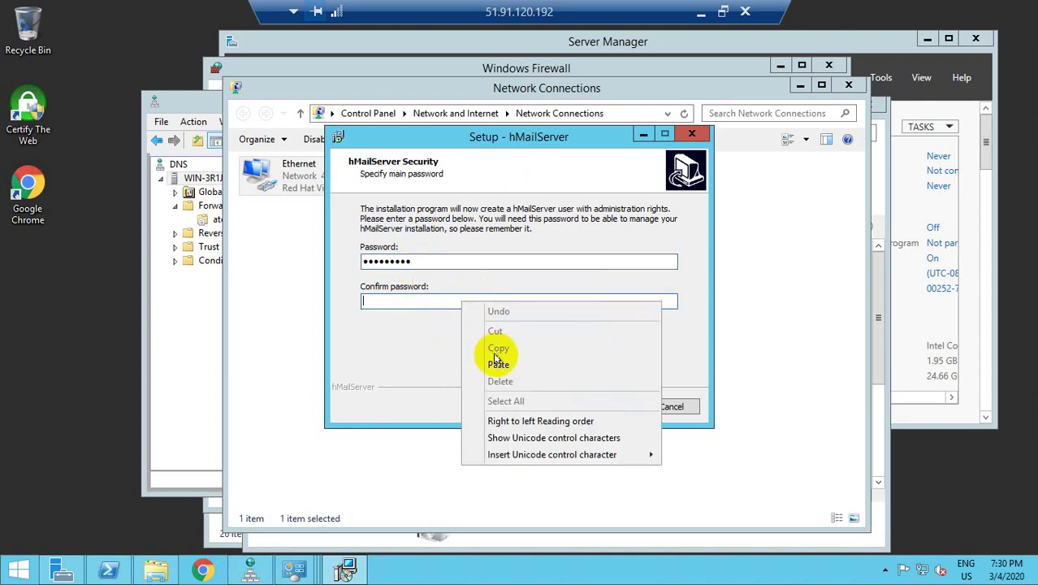
{"action": "left_click", "coordinate": [520, 365]}
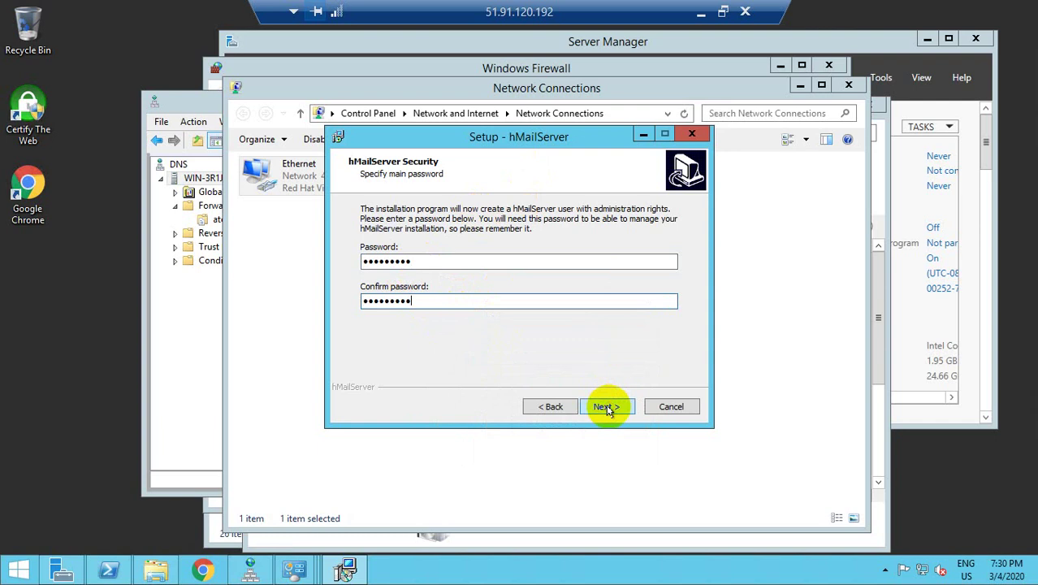
Continue, install hMailServer, and finish the setup wizard.
{"action": "left_click", "coordinate": [606, 406]}
{"action": "left_click", "coordinate": [607, 407]}
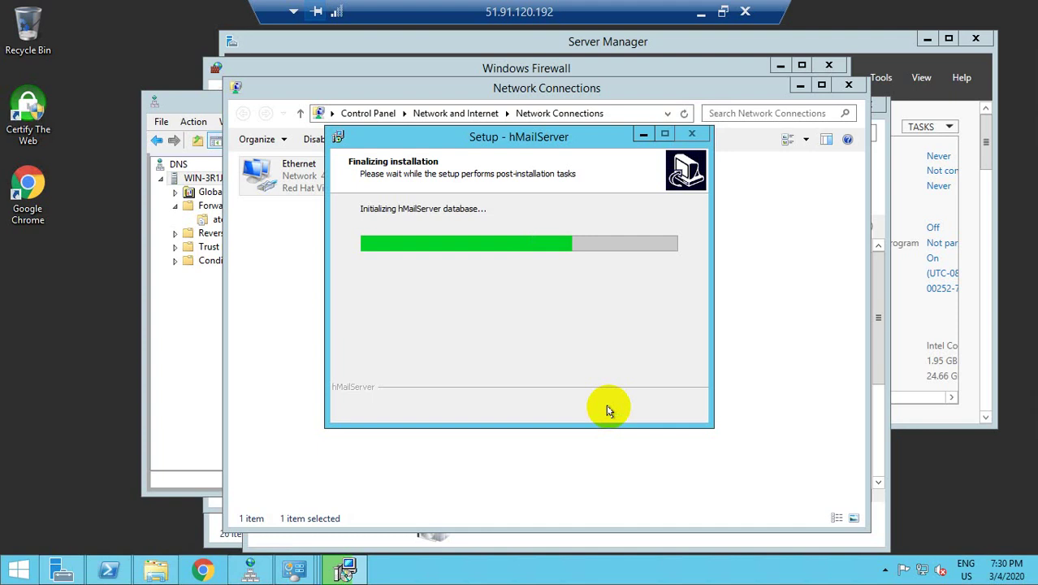
{"action": "left_click", "coordinate": [608, 407]}
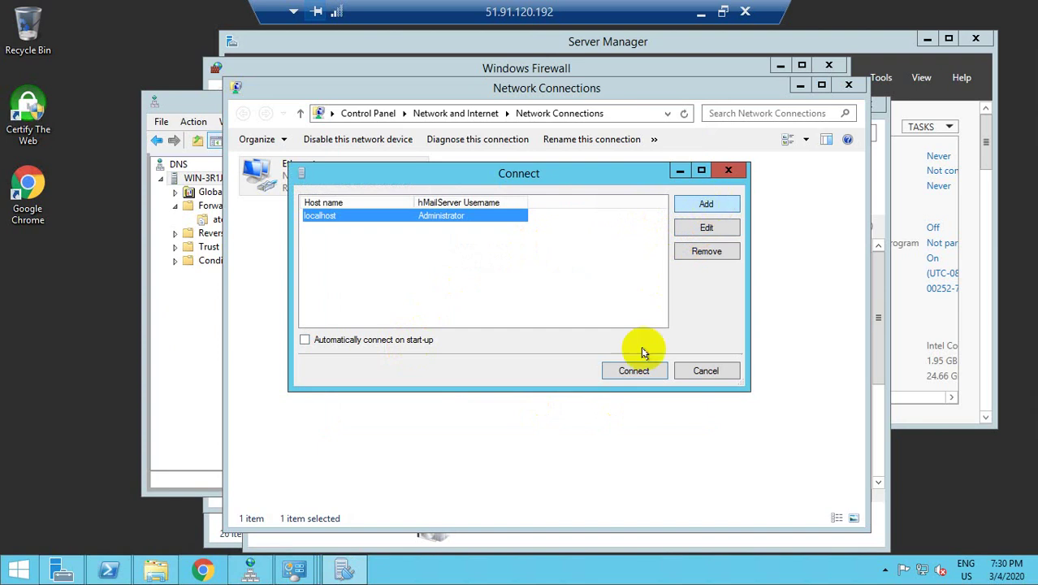
Connect to the localhost server with the administrator password and view the Domains list.
{"action": "left_click", "coordinate": [632, 370]}
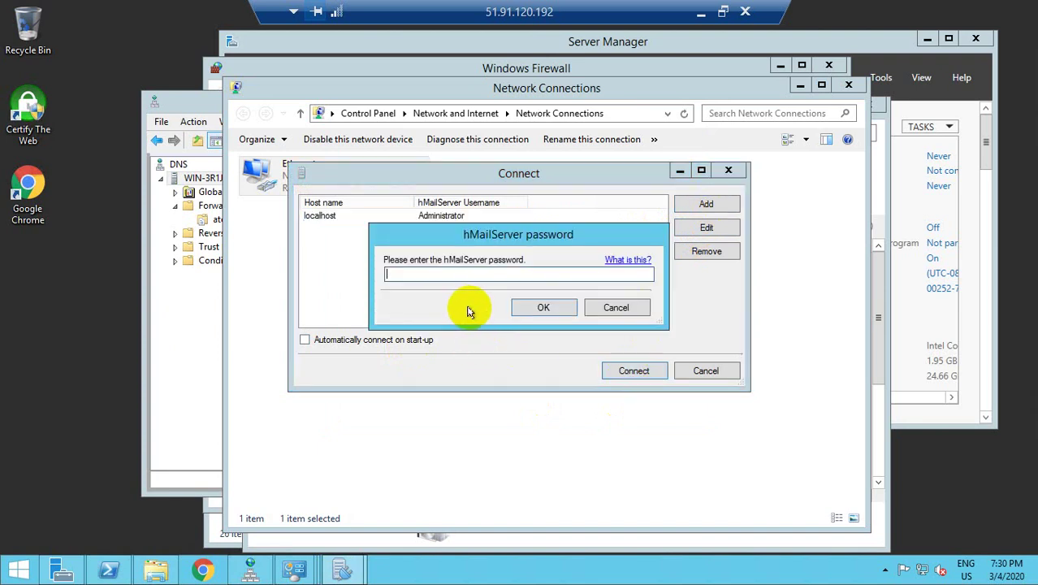
{"action": "key", "text": "ctrl+v"}
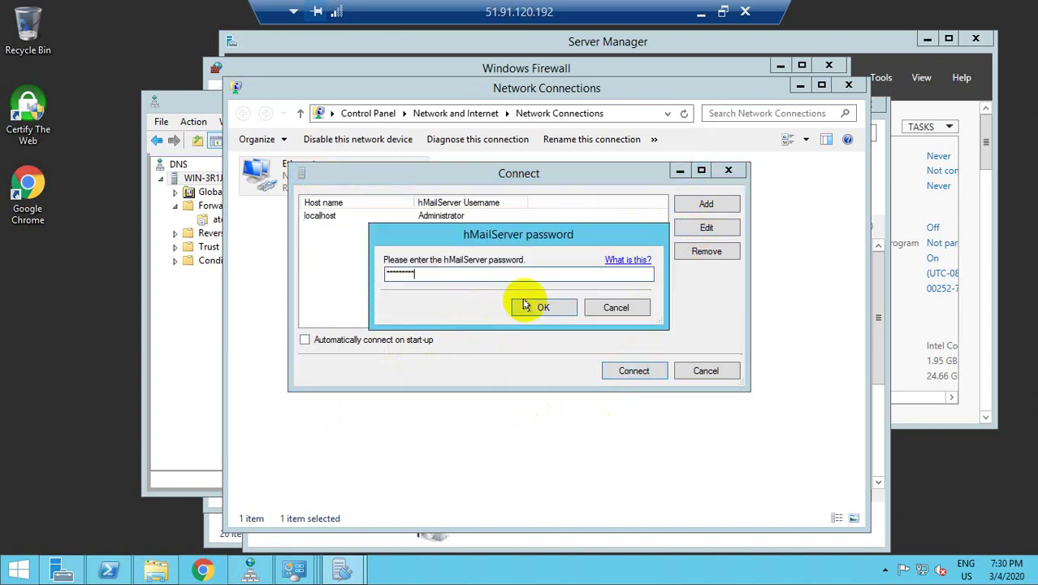
{"action": "left_click", "coordinate": [540, 307]}
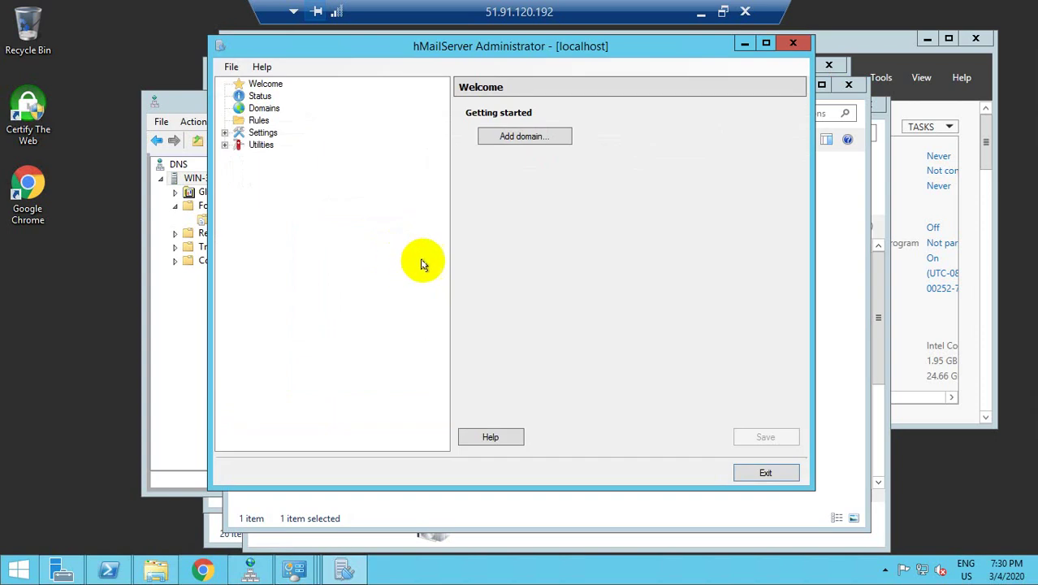
{"action": "left_click", "coordinate": [263, 108]}
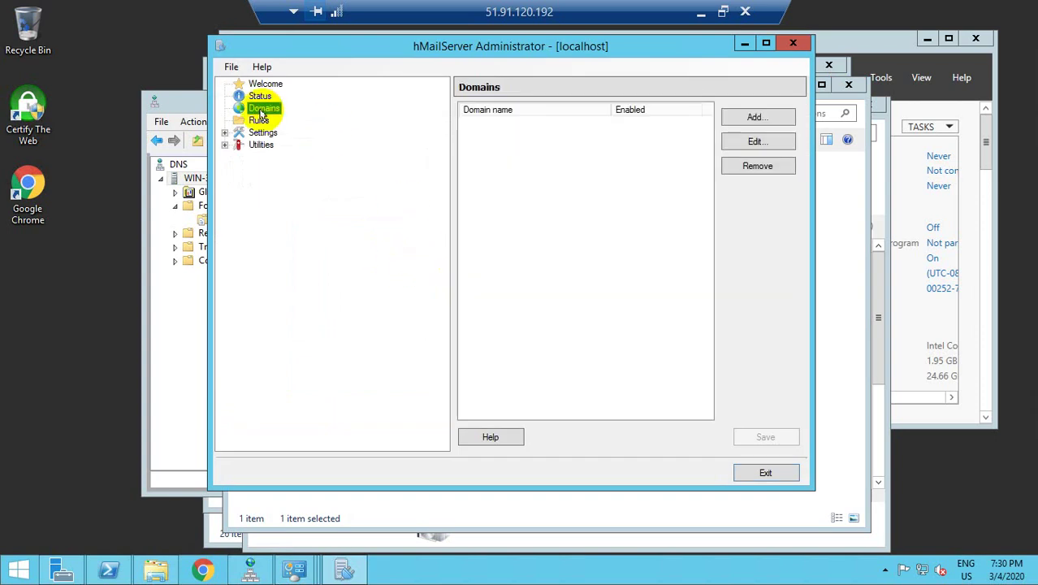
{"action": "left_click", "coordinate": [261, 96]}
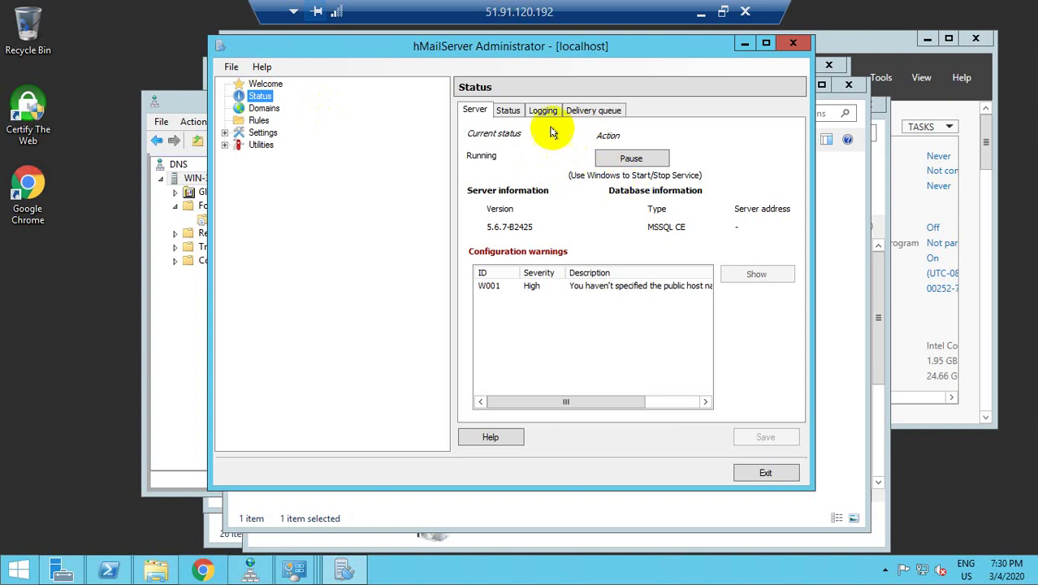
{"action": "left_click", "coordinate": [268, 108]}
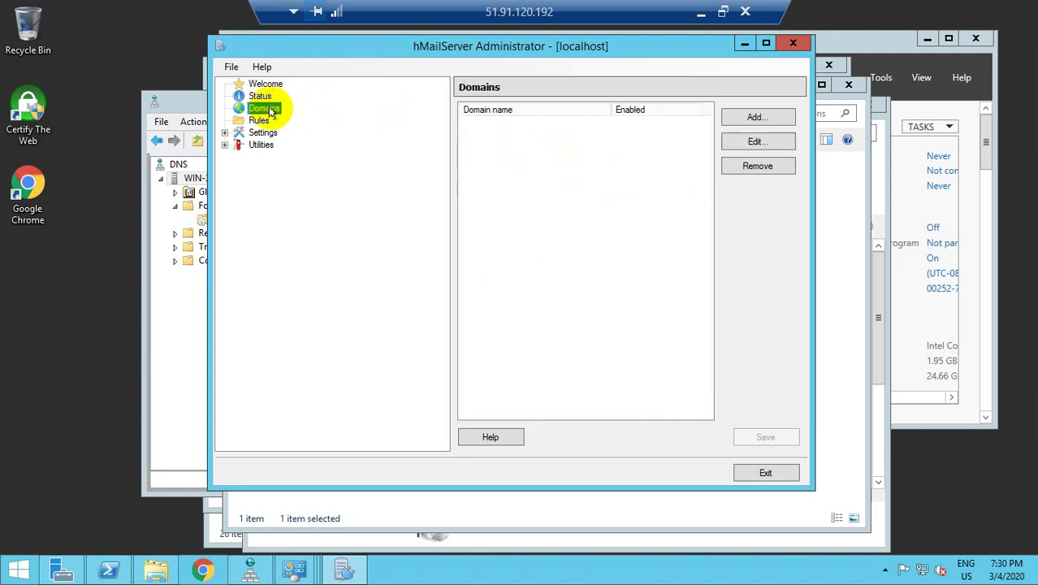
Add the domain atomicseller.fr, copied from local notes, and save it.
{"action": "left_click", "coordinate": [756, 120]}
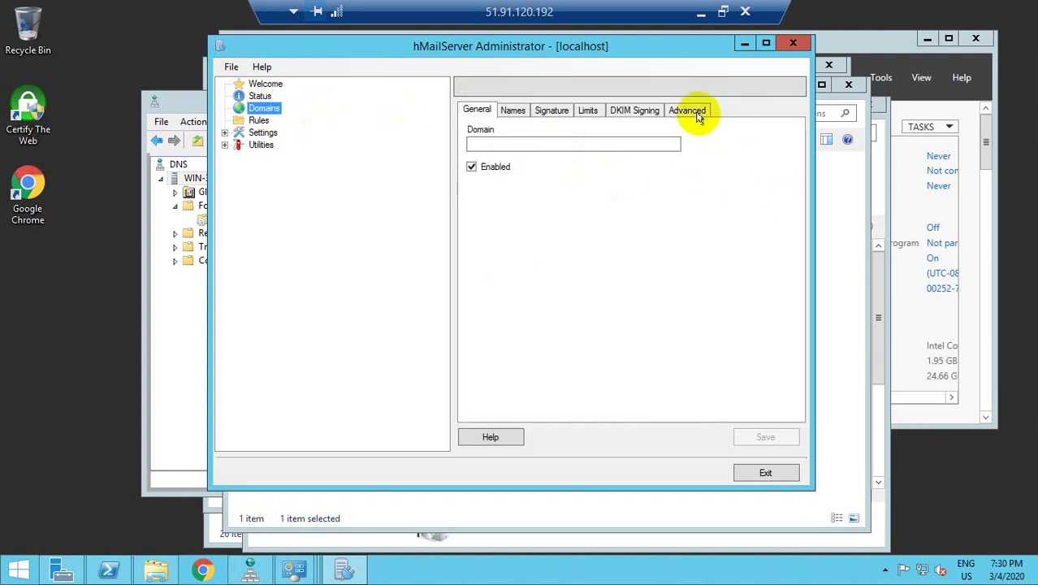
{"action": "left_click", "coordinate": [700, 17]}
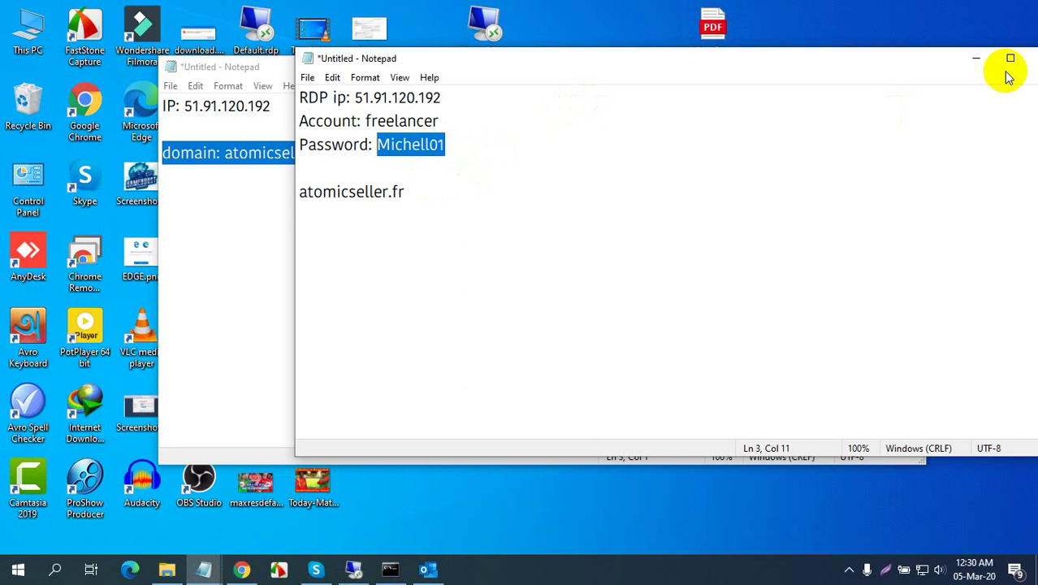
{"action": "left_click", "coordinate": [979, 60]}
{"action": "left_click_drag", "start_coordinate": [343, 155], "coordinate": [225, 153]}
{"action": "key", "text": "ctrl+c"}
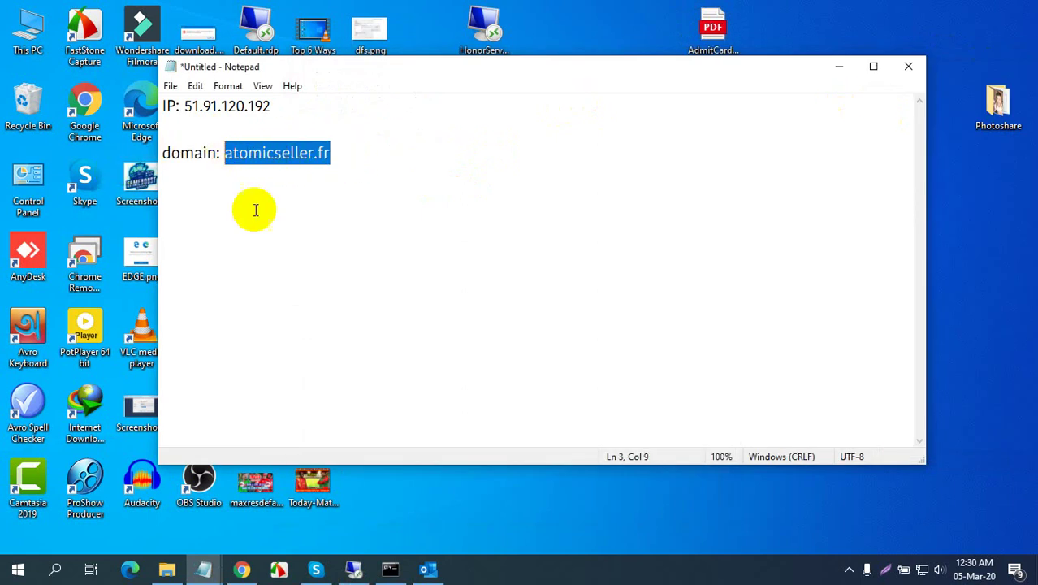
{"action": "left_click", "coordinate": [353, 554]}
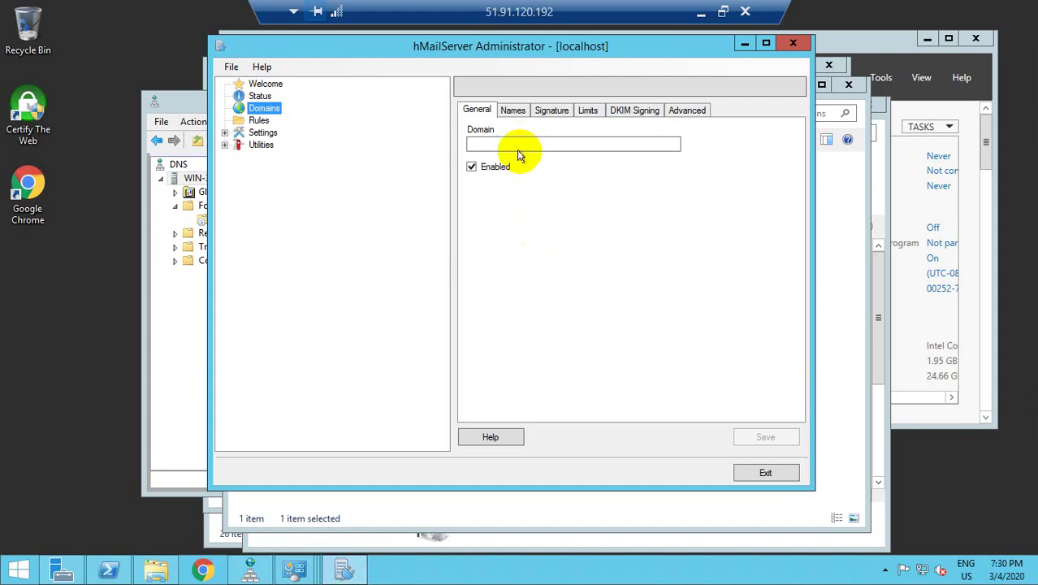
{"action": "left_click", "coordinate": [522, 145]}
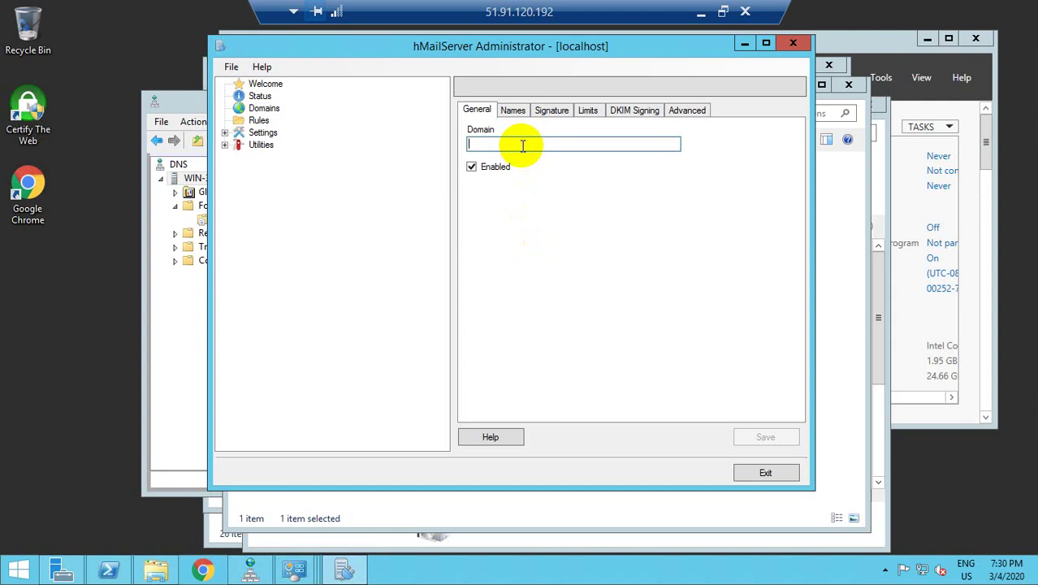
{"action": "key", "text": "ctrl+v"}
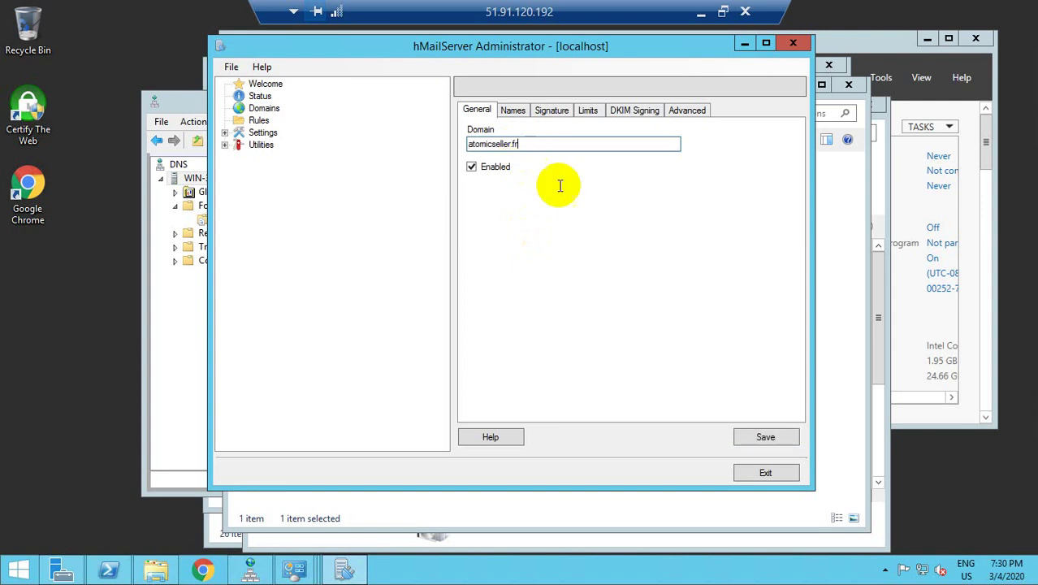
{"action": "left_click", "coordinate": [763, 436]}
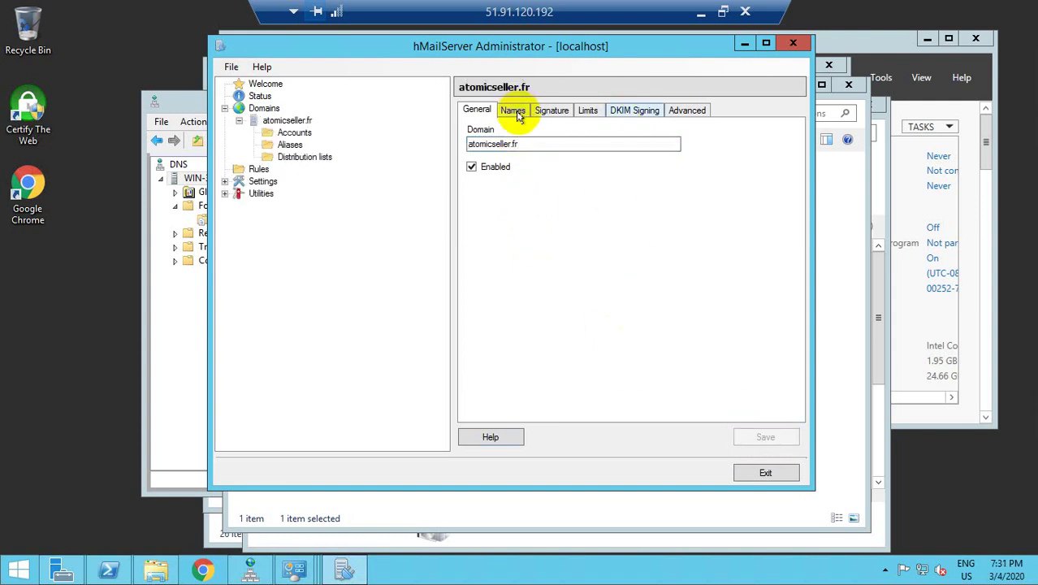
{"action": "left_click", "coordinate": [687, 110]}
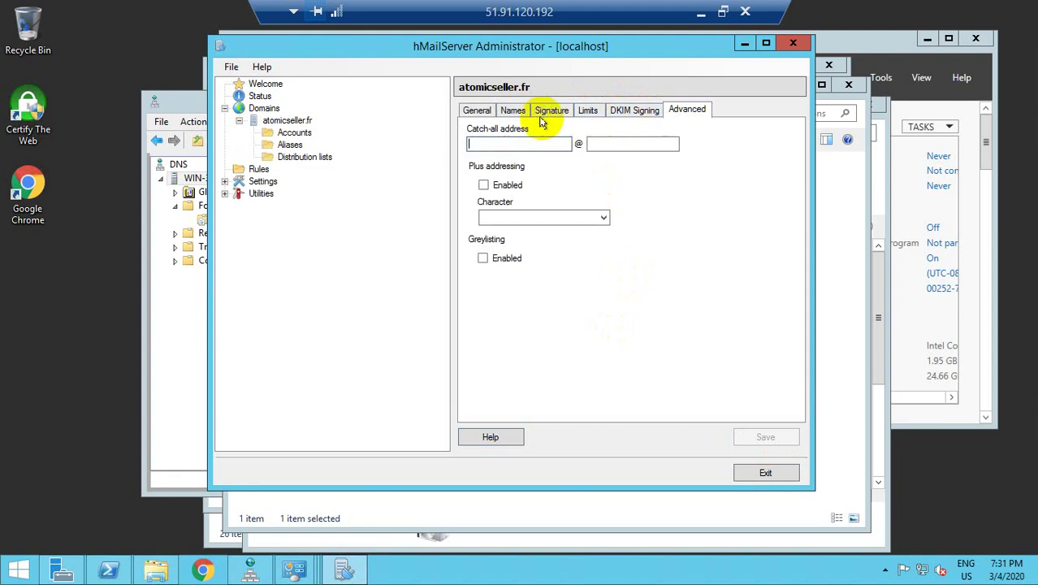
{"action": "left_click", "coordinate": [477, 110]}
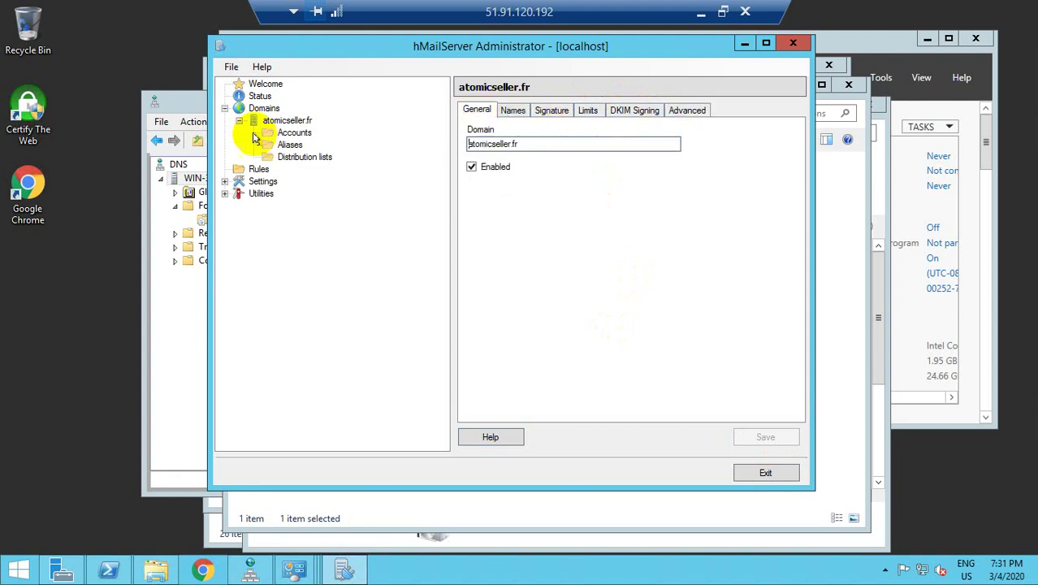
Under atomicseller.fr Accounts, add address 'test' with a password and save.
{"action": "left_click", "coordinate": [279, 134]}
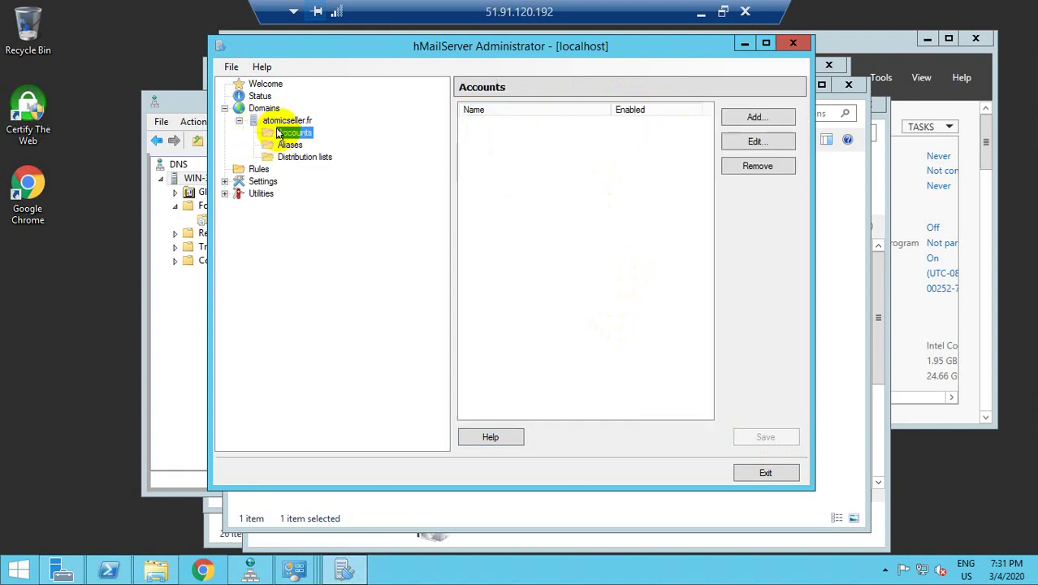
{"action": "left_click", "coordinate": [741, 119]}
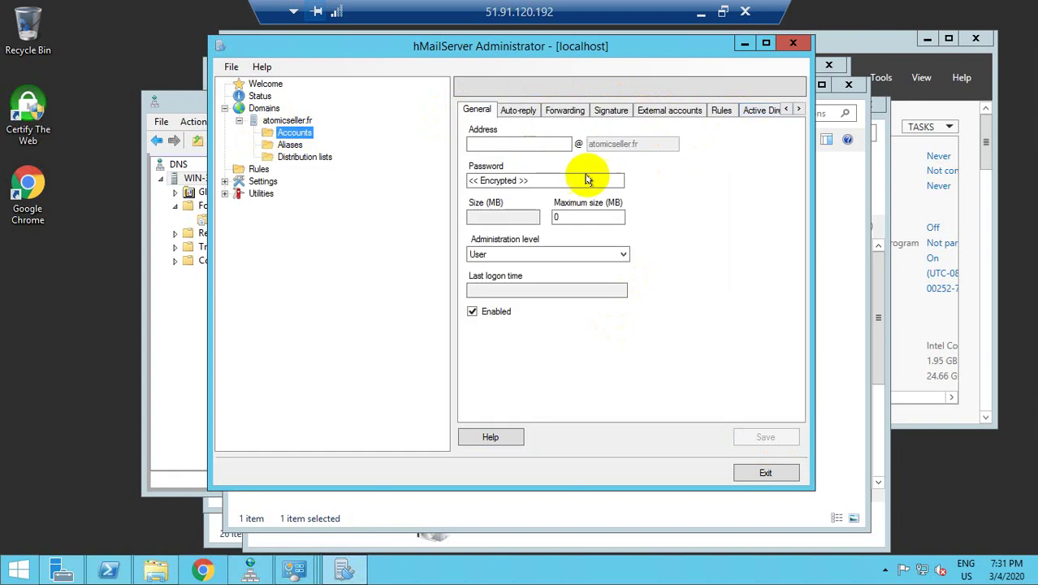
{"action": "type", "text": "les"}
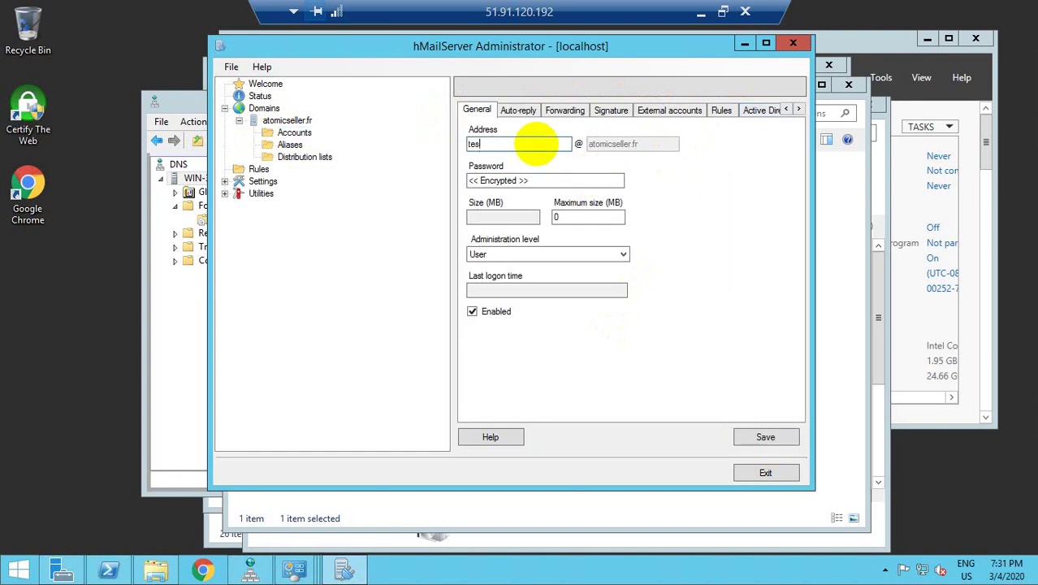
{"action": "type", "text": "t"}
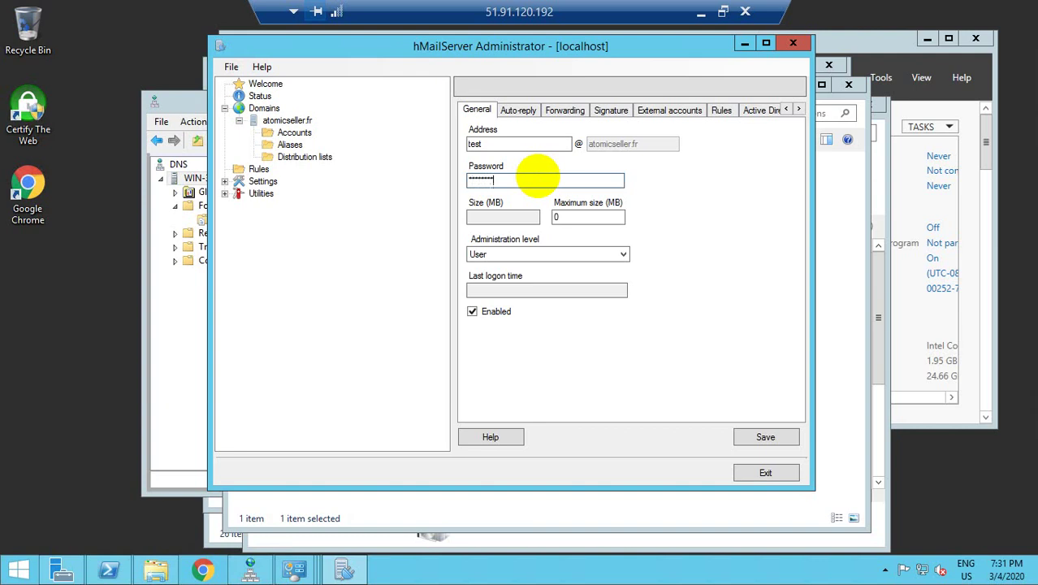
{"action": "type", "text": "*"}
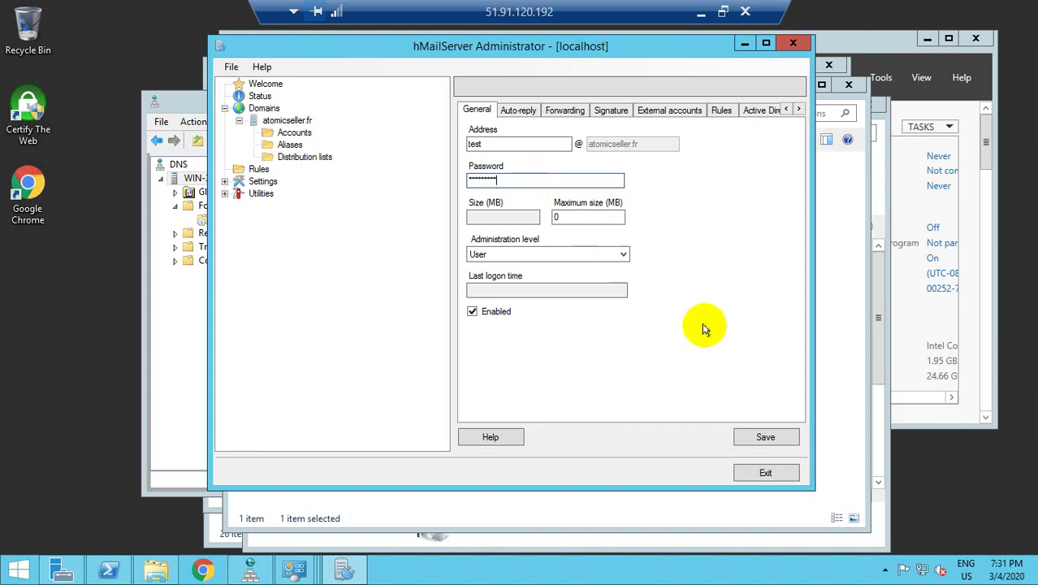
{"action": "left_click", "coordinate": [757, 445]}
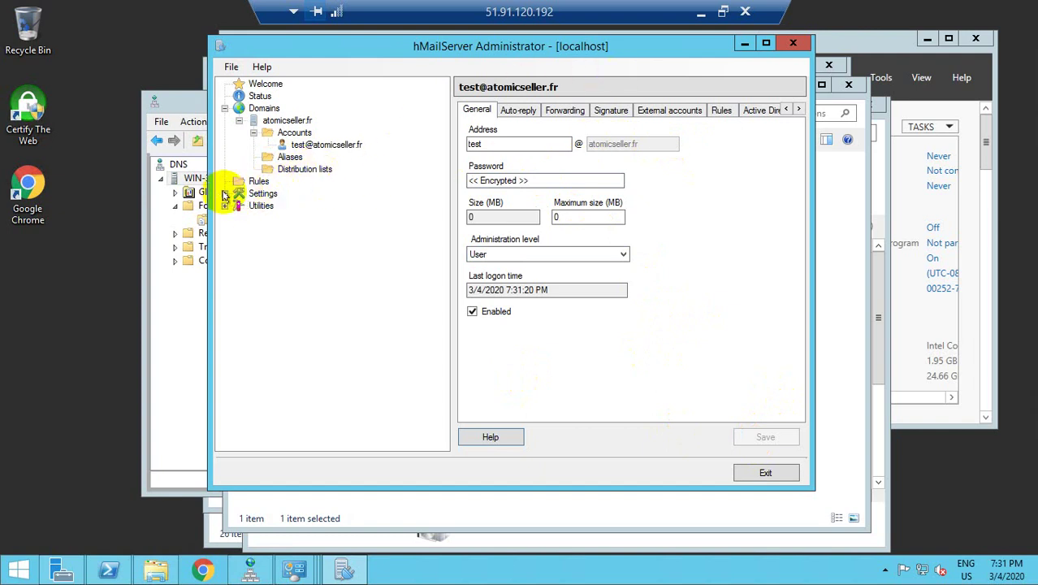
Under Protocols > SMTP, enter mail.atomicseller.fr as the delivery Local host name and save.
{"action": "left_click", "coordinate": [225, 194]}
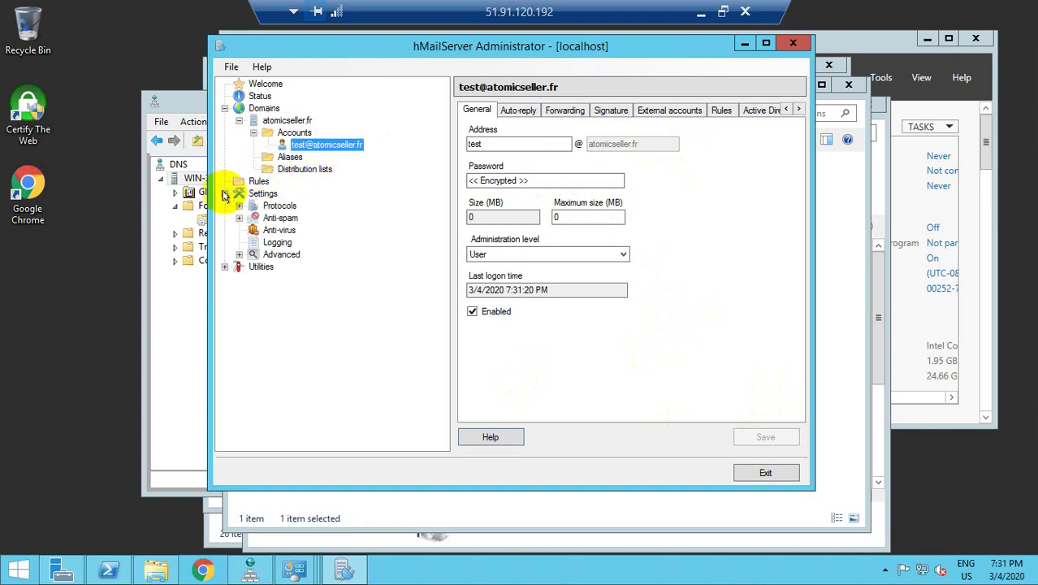
{"action": "left_click", "coordinate": [284, 120]}
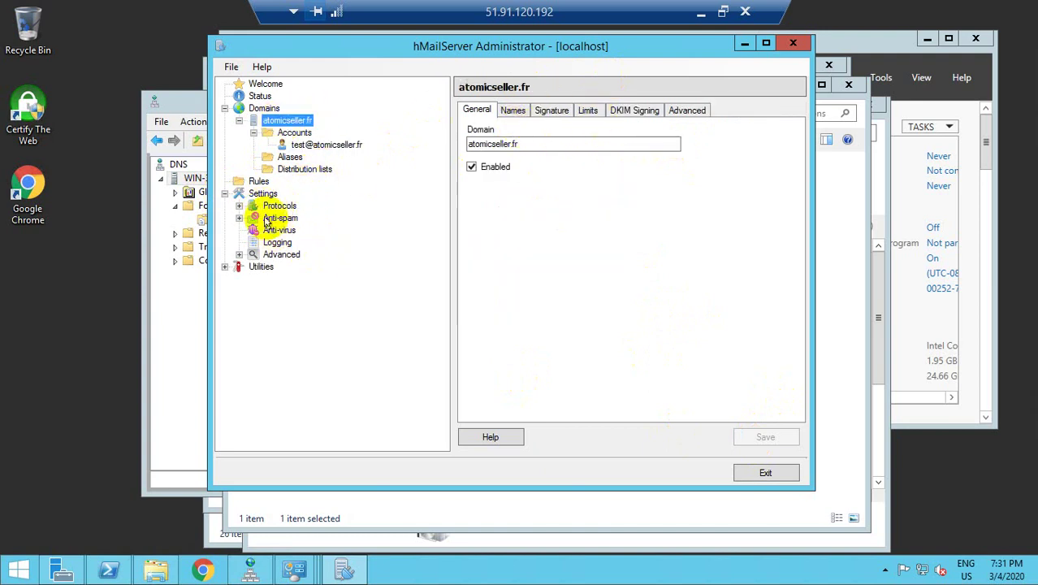
{"action": "left_click", "coordinate": [239, 206]}
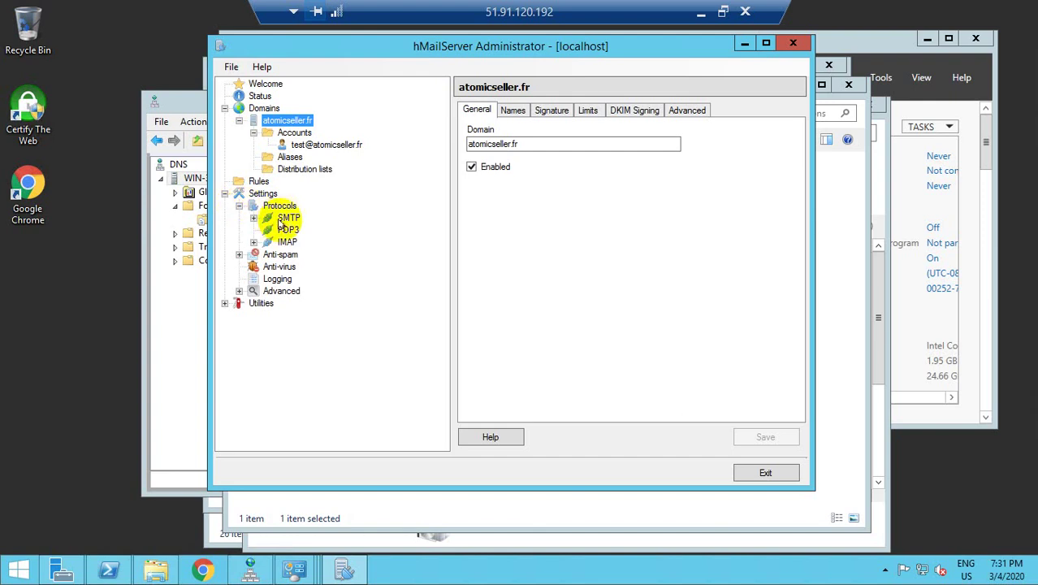
{"action": "left_click", "coordinate": [270, 218]}
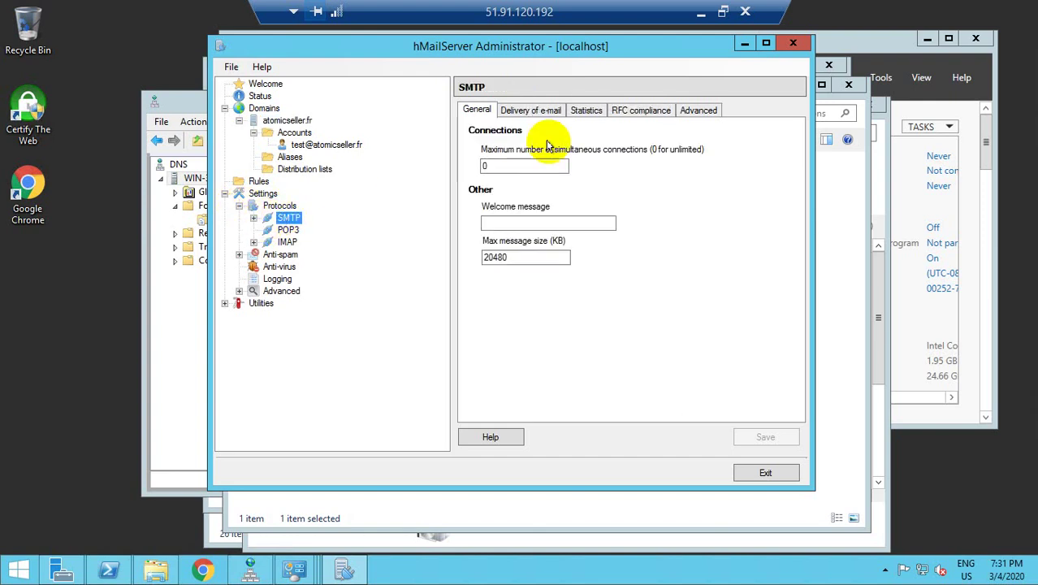
{"action": "left_click", "coordinate": [551, 110]}
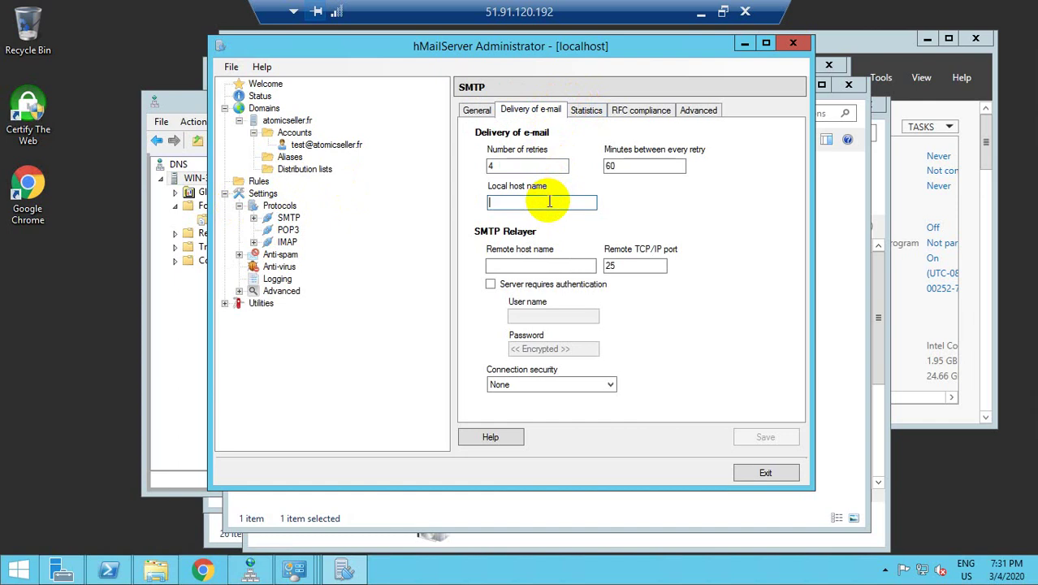
{"action": "type", "text": "mail.atomicseller.fr"}
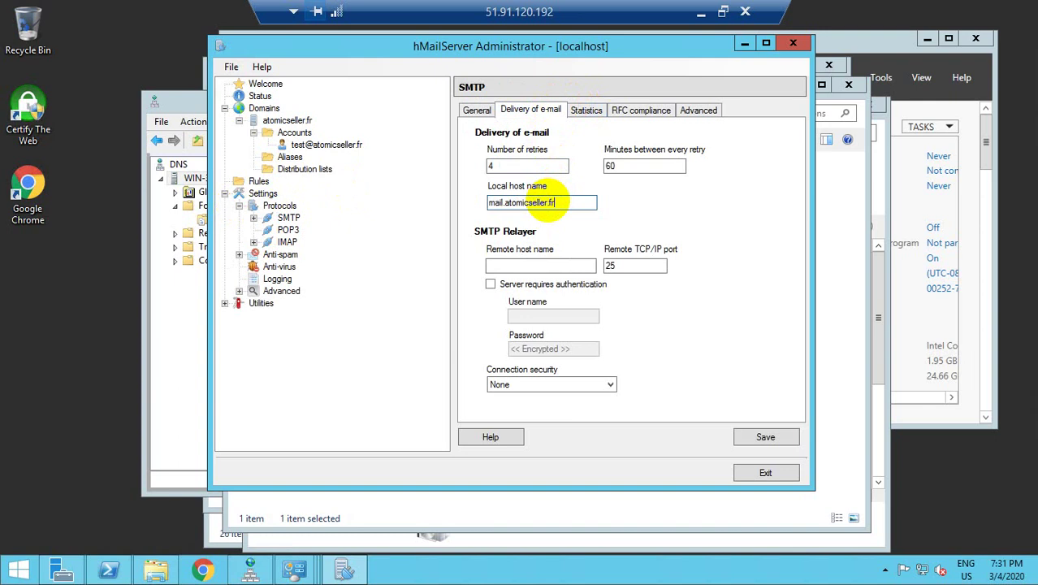
{"action": "left_click", "coordinate": [765, 438]}
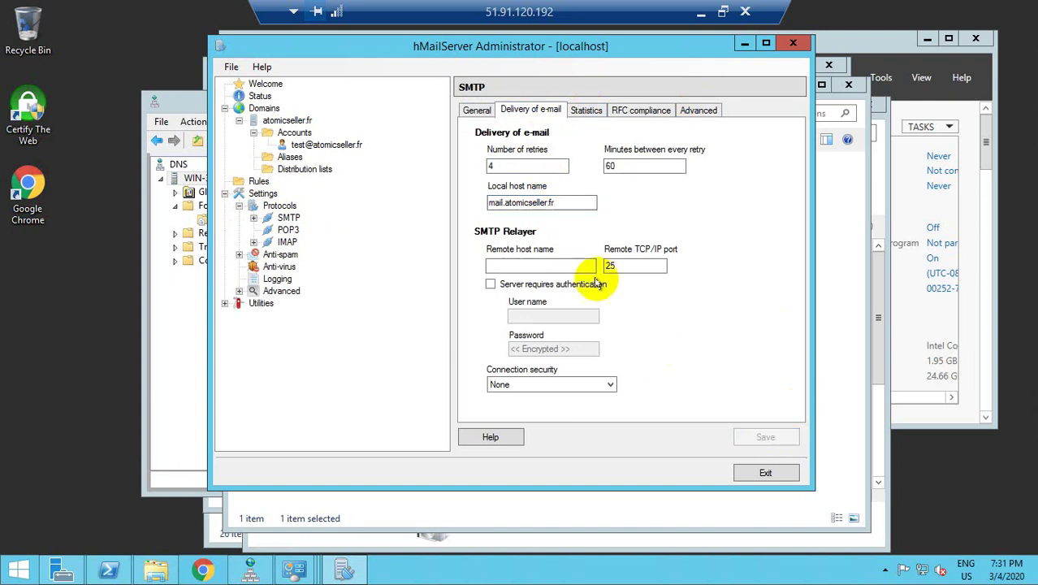
Copy 51.91.120.192 from the local notes into SMTP's Advanced Bind to local IP address and save.
{"action": "left_click", "coordinate": [590, 114]}
{"action": "left_click", "coordinate": [698, 112]}
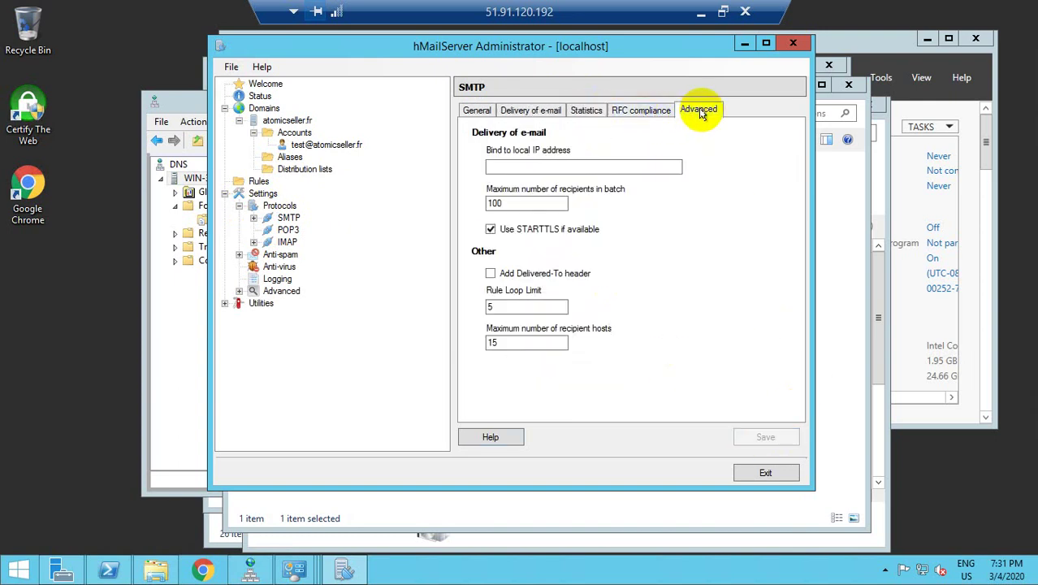
{"action": "left_click", "coordinate": [569, 166]}
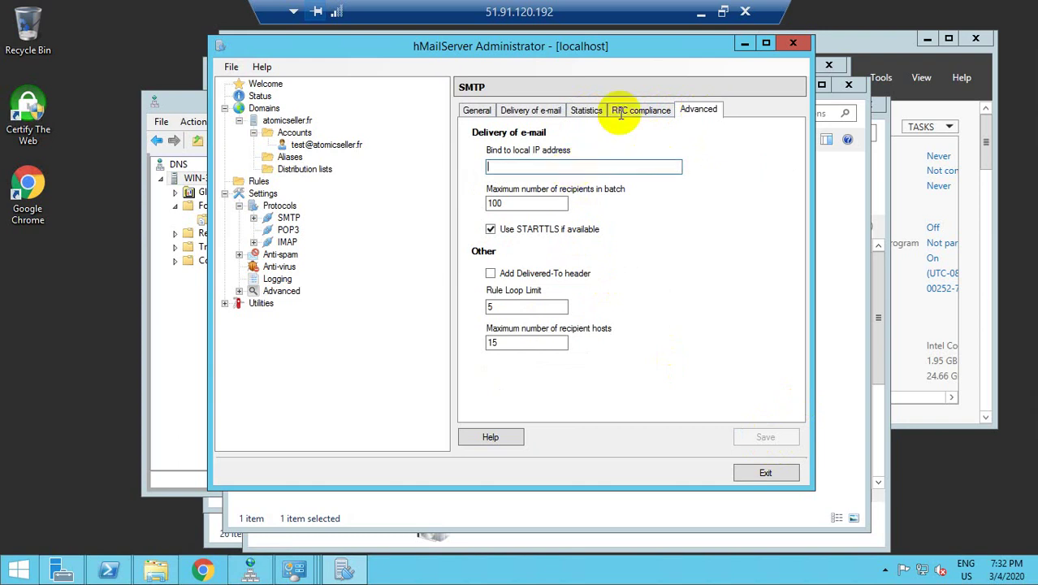
{"action": "left_click", "coordinate": [700, 13]}
{"action": "left_click_drag", "start_coordinate": [297, 109], "coordinate": [180, 108]}
{"action": "key", "text": "ctrl+c"}
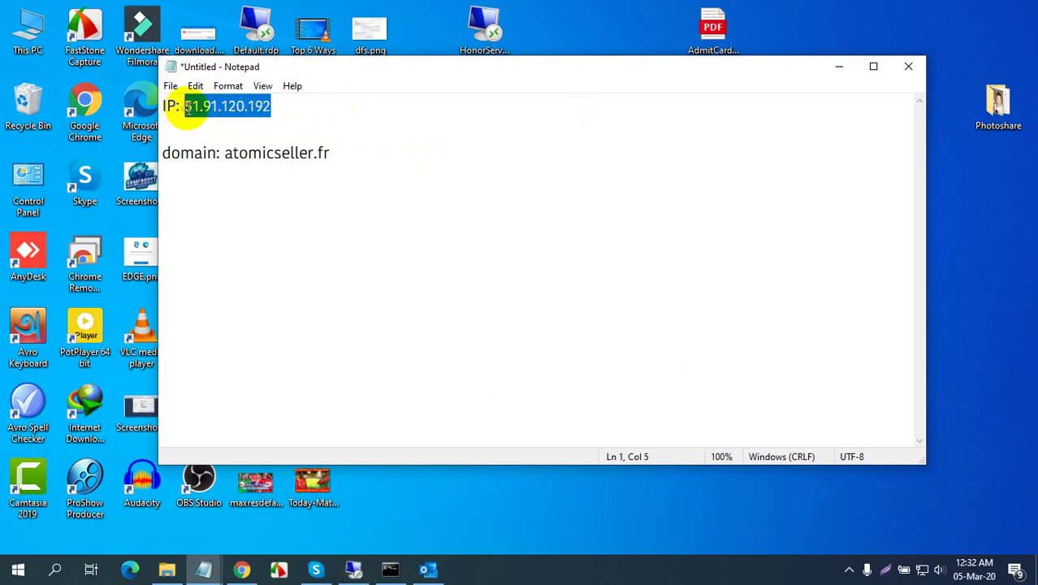
{"action": "left_click", "coordinate": [353, 569]}
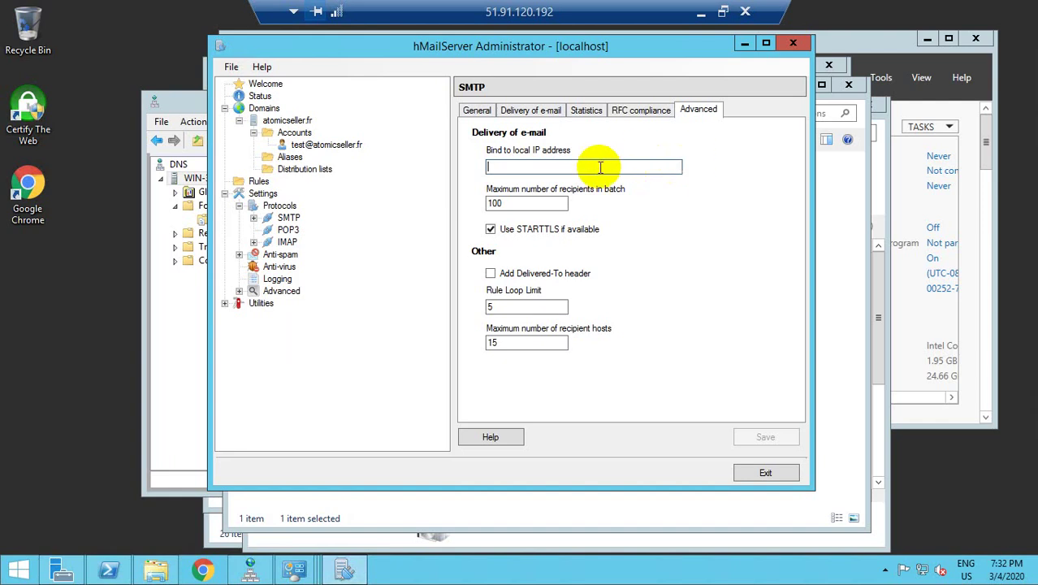
{"action": "key", "text": "ctrl+v"}
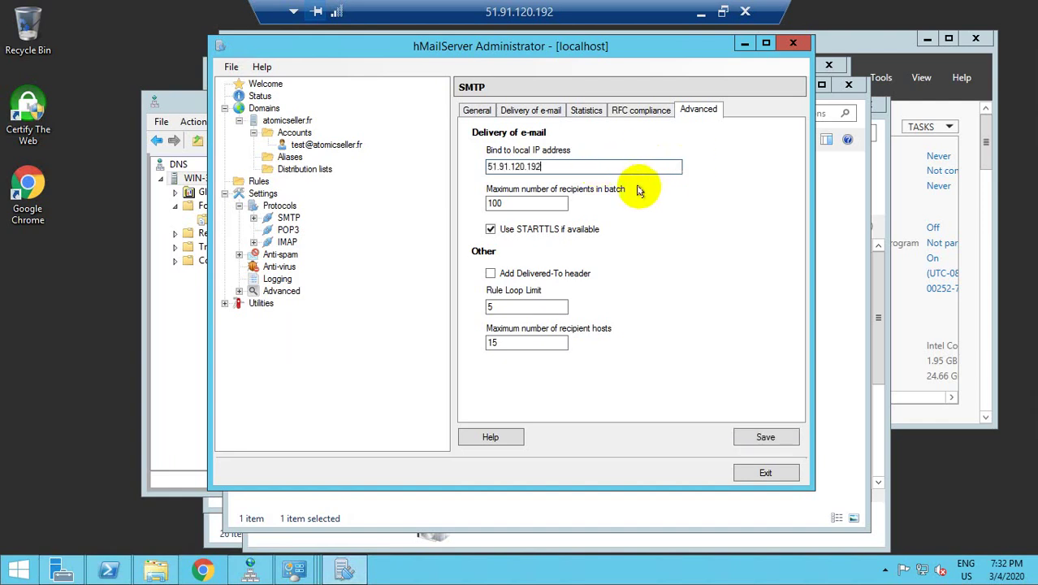
{"action": "left_click", "coordinate": [767, 436]}
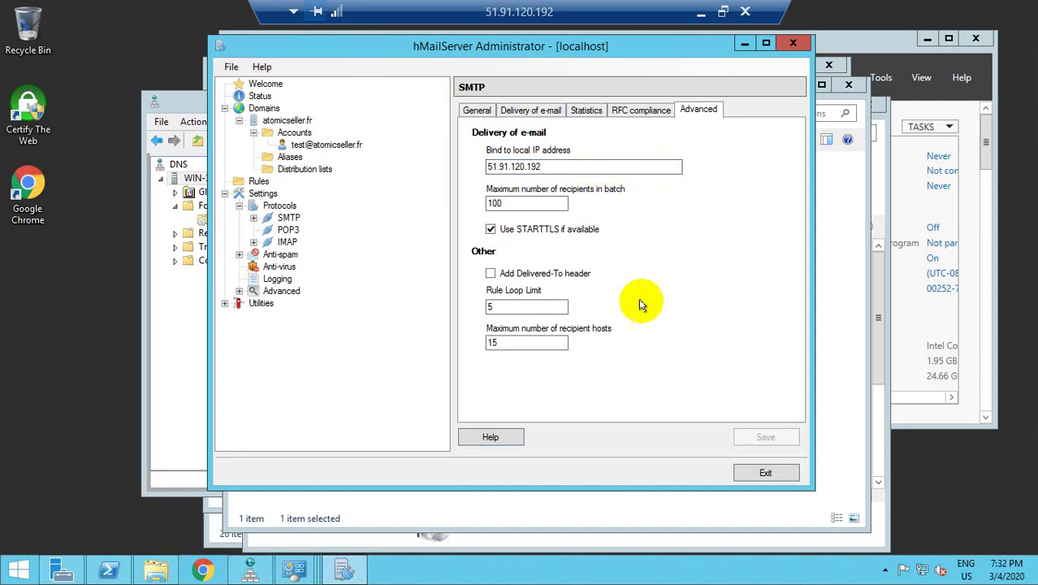
In SMTP RFC compliance, tick Allow plain text authentication and Disconnect client after too many invalid commands, then save.
{"action": "left_click", "coordinate": [619, 110]}
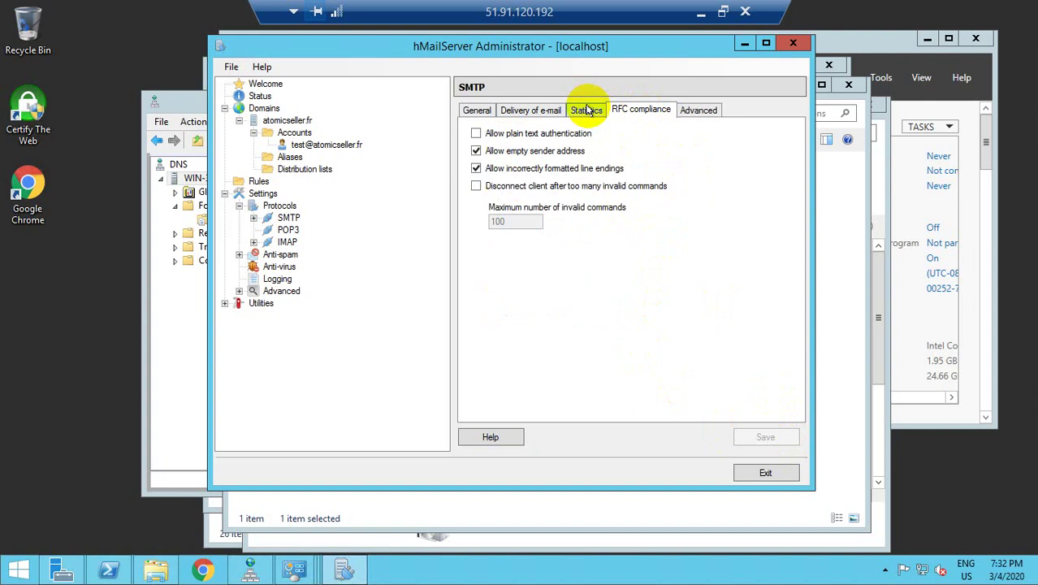
{"action": "left_click", "coordinate": [475, 134]}
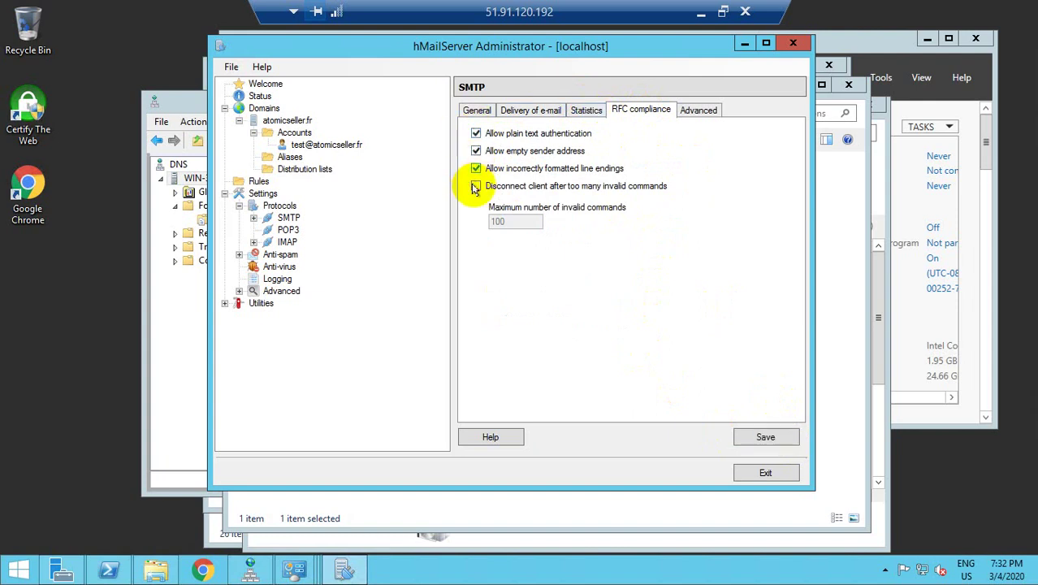
{"action": "left_click", "coordinate": [476, 186]}
{"action": "left_click", "coordinate": [784, 436]}
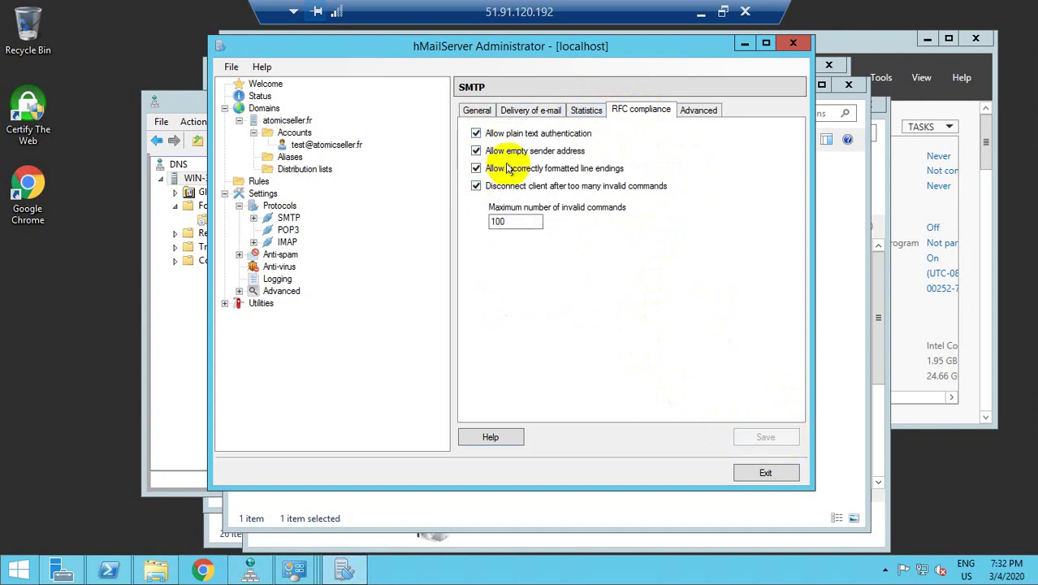
{"action": "left_click", "coordinate": [514, 112]}
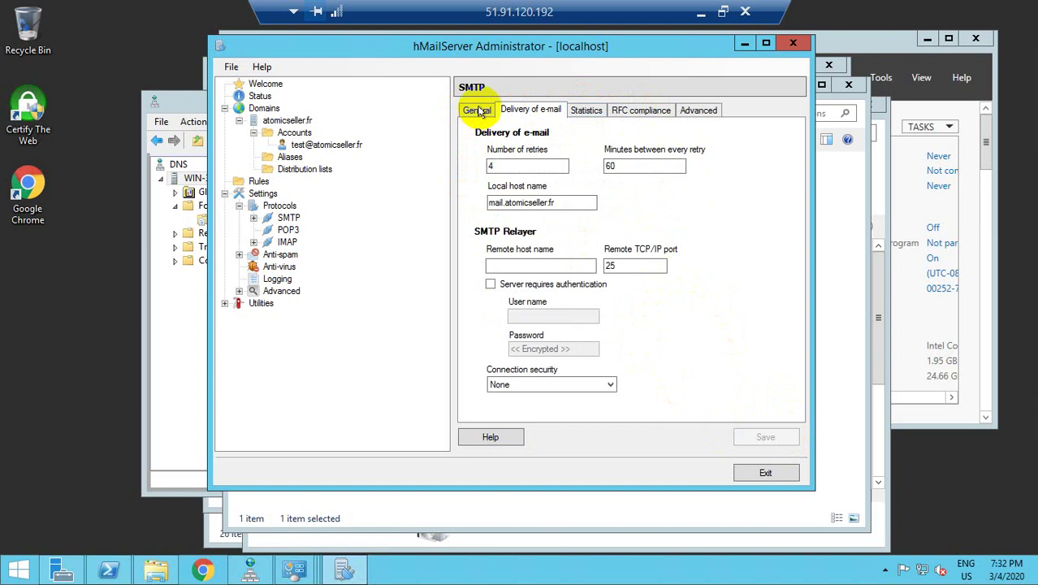
{"action": "left_click", "coordinate": [478, 111]}
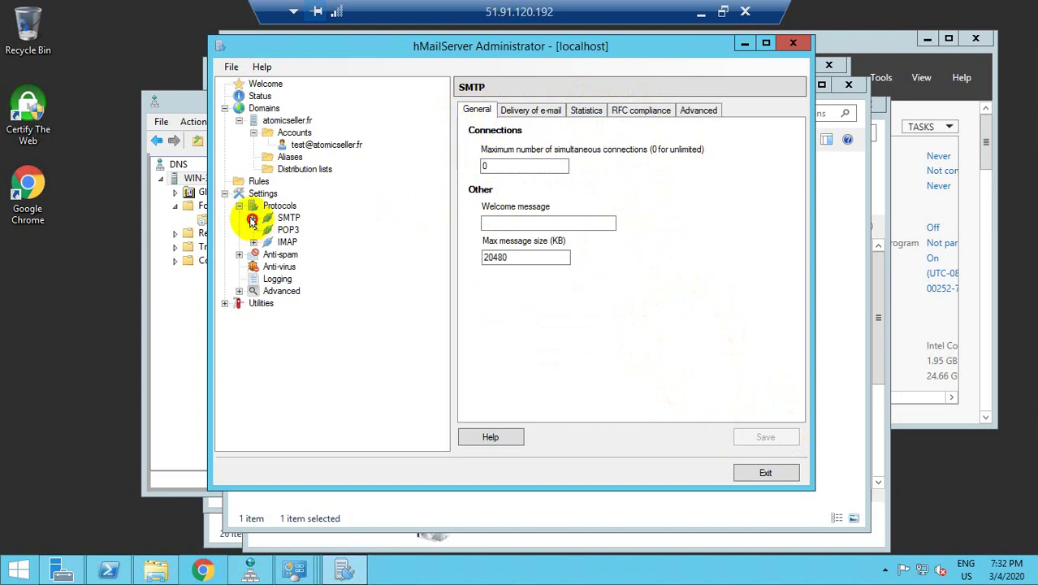
Look over the SMTP, POP3 and IMAP protocol settings.
{"action": "left_click", "coordinate": [253, 218]}
{"action": "left_click", "coordinate": [288, 218]}
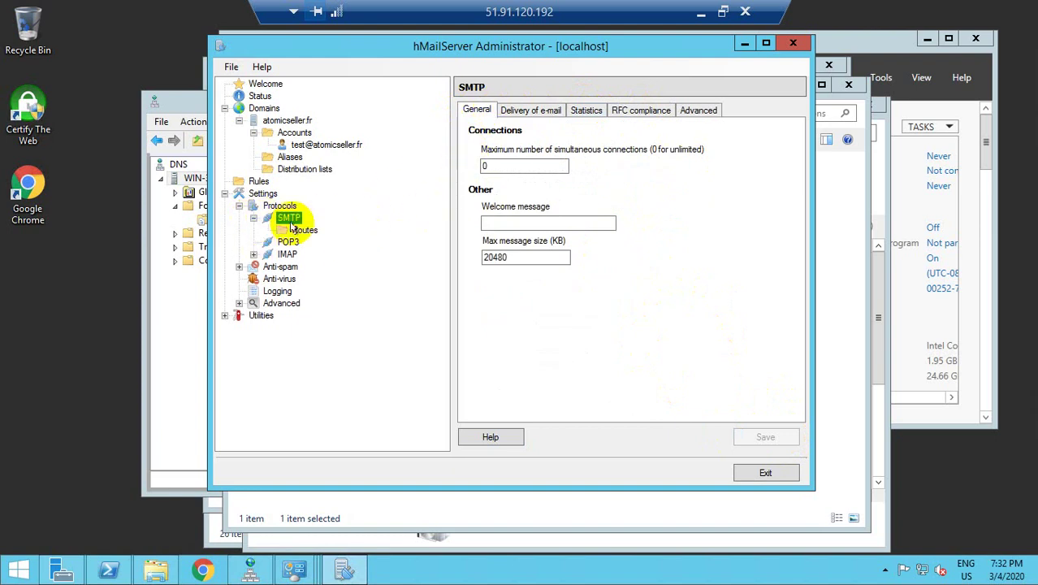
{"action": "left_click", "coordinate": [698, 15]}
{"action": "left_click", "coordinate": [849, 567]}
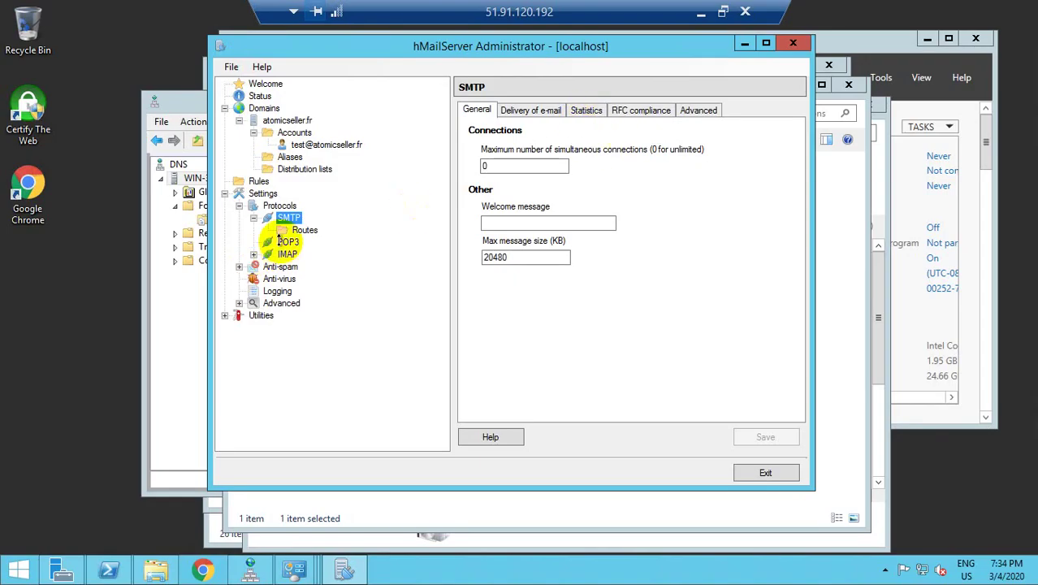
{"action": "left_click", "coordinate": [286, 242]}
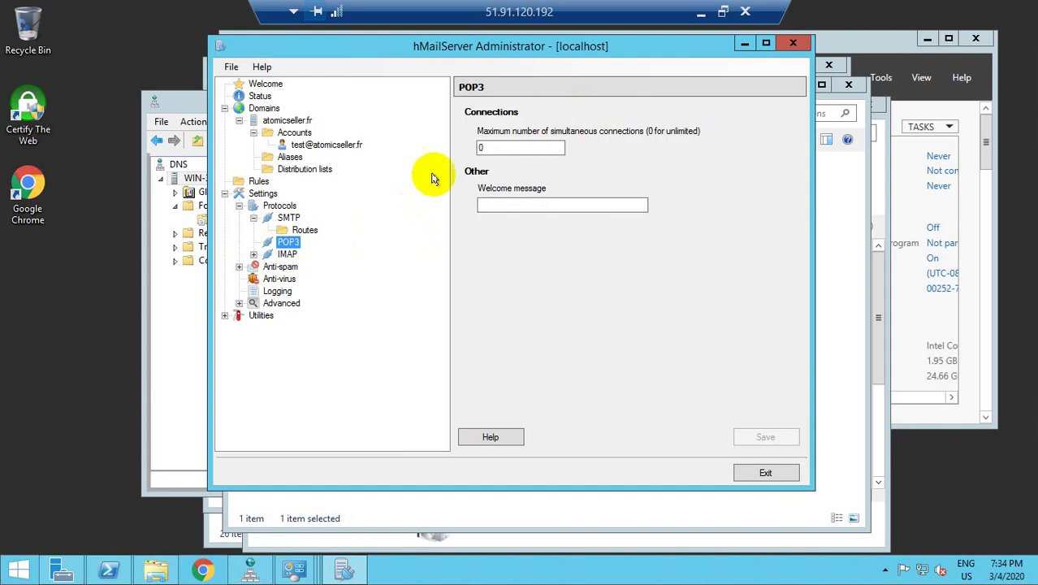
{"action": "left_click", "coordinate": [281, 254]}
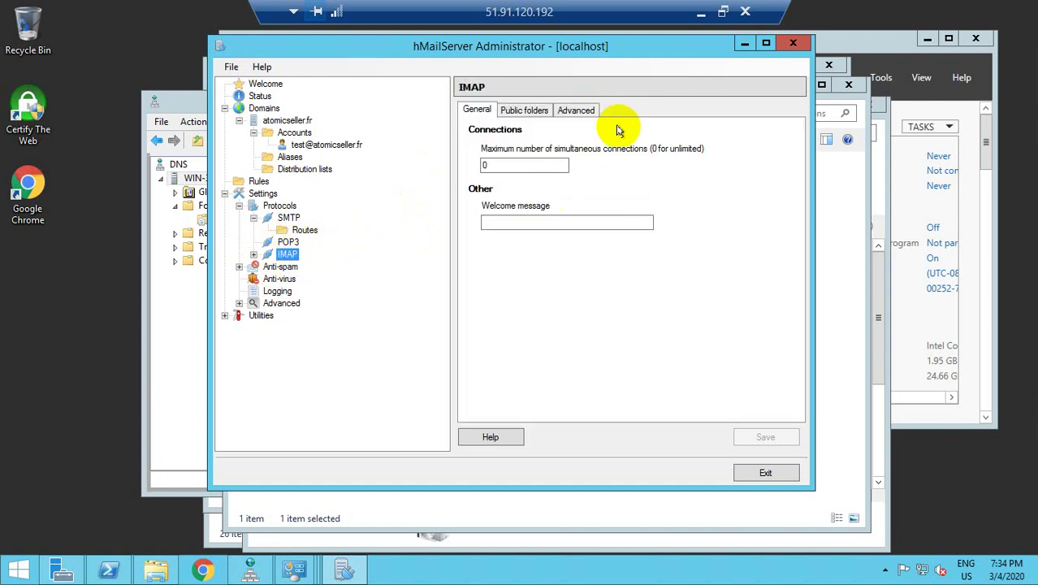
Browse anti-spam, DNS blacklists, SURBL, greylisting, white listing and anti-virus, ending on Logging.
{"action": "left_click", "coordinate": [241, 267]}
{"action": "left_click", "coordinate": [276, 268]}
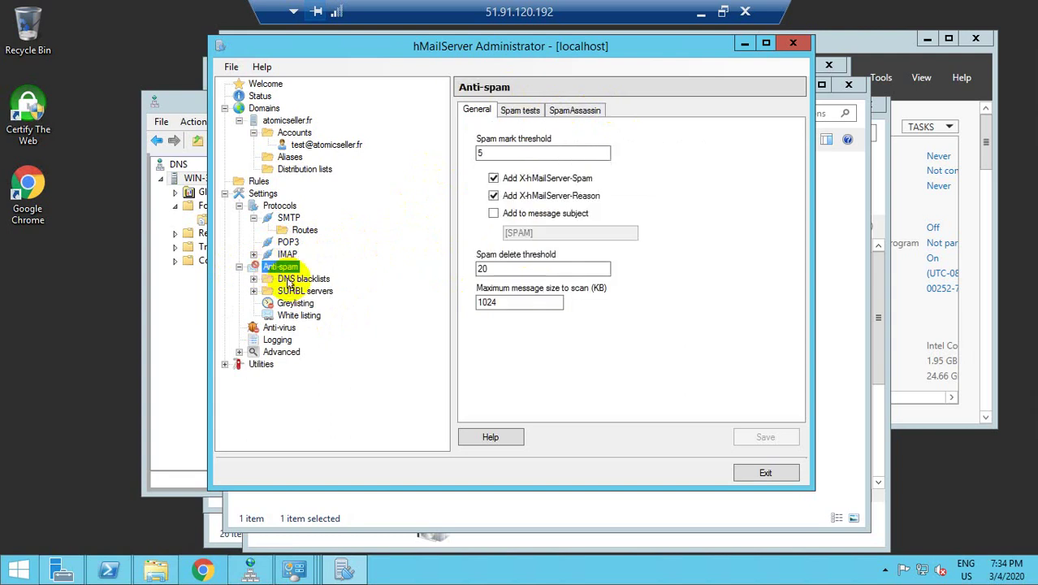
{"action": "left_click", "coordinate": [289, 281]}
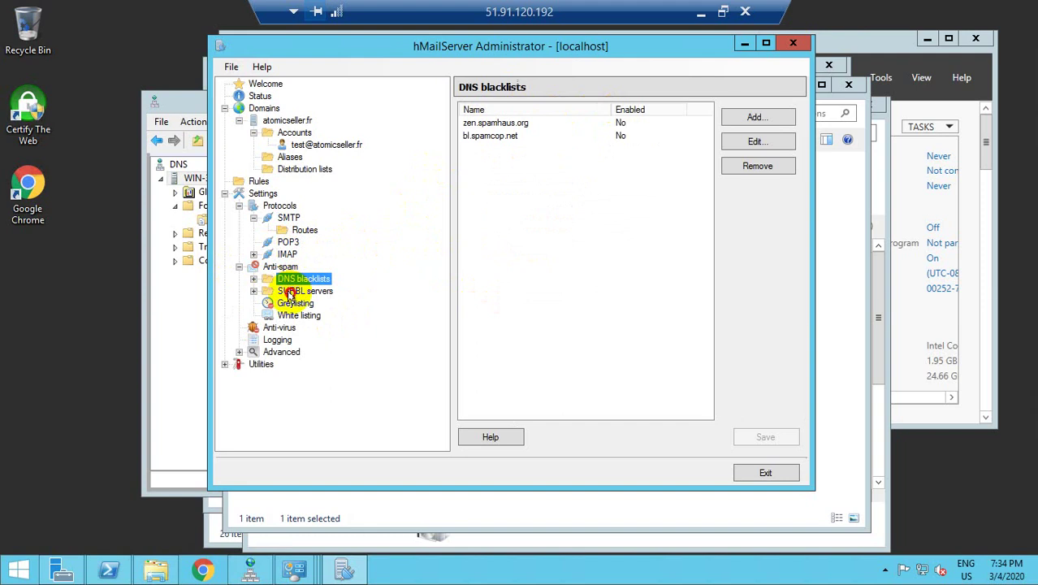
{"action": "left_click", "coordinate": [290, 292]}
{"action": "left_click", "coordinate": [290, 305]}
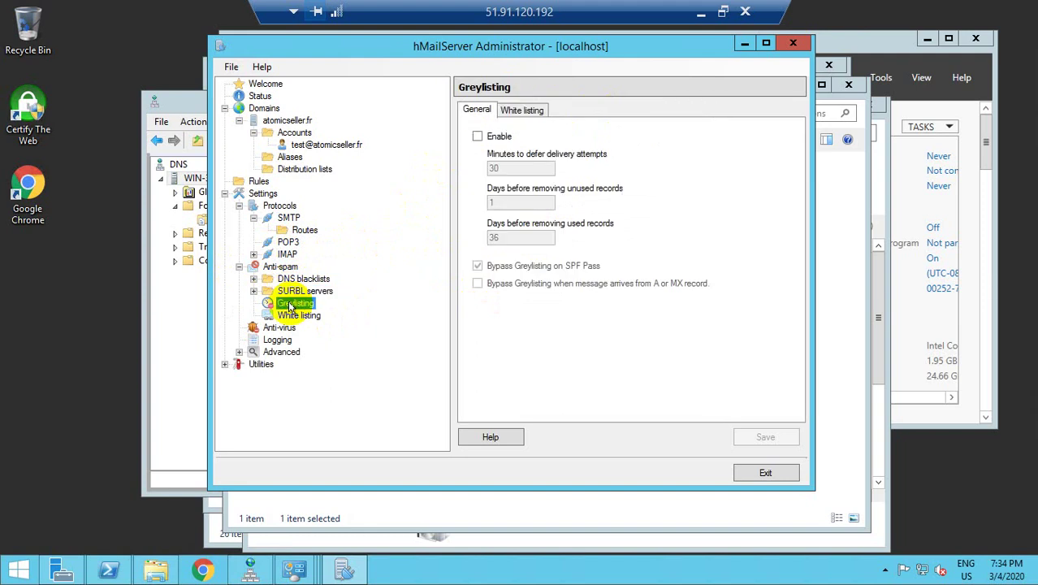
{"action": "left_click", "coordinate": [293, 316]}
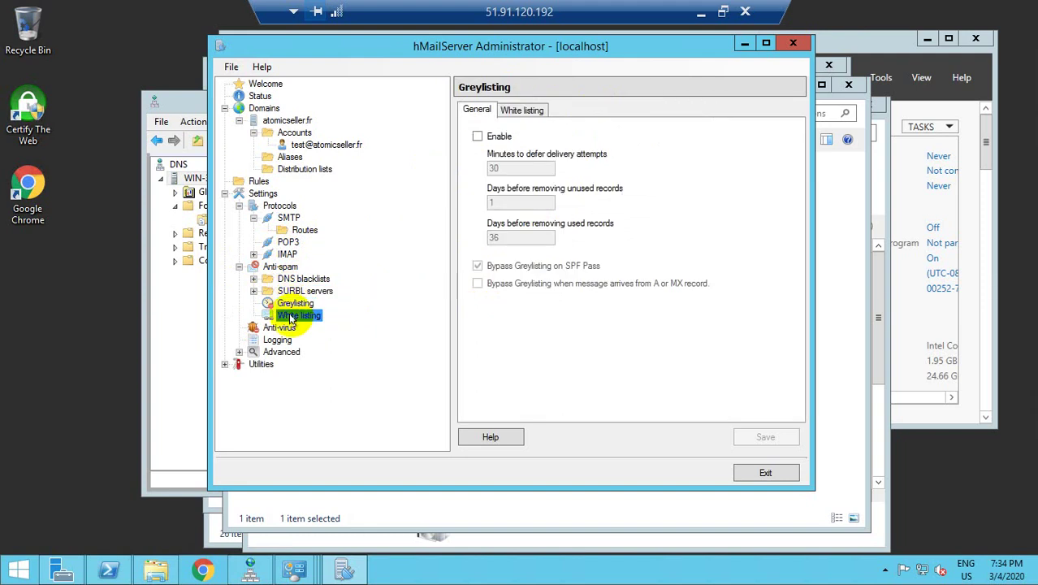
{"action": "left_click", "coordinate": [280, 328]}
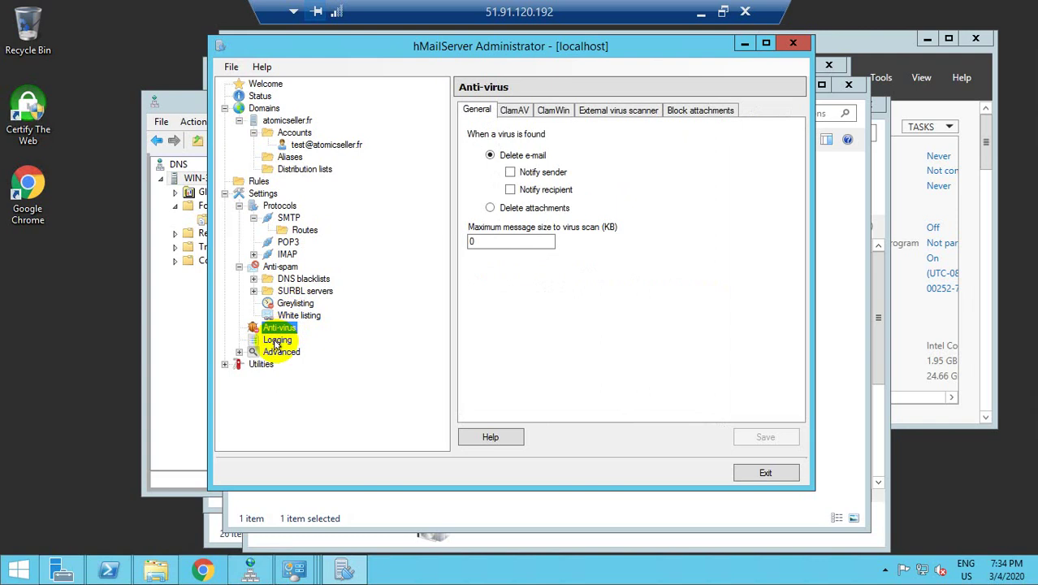
{"action": "left_click", "coordinate": [276, 340]}
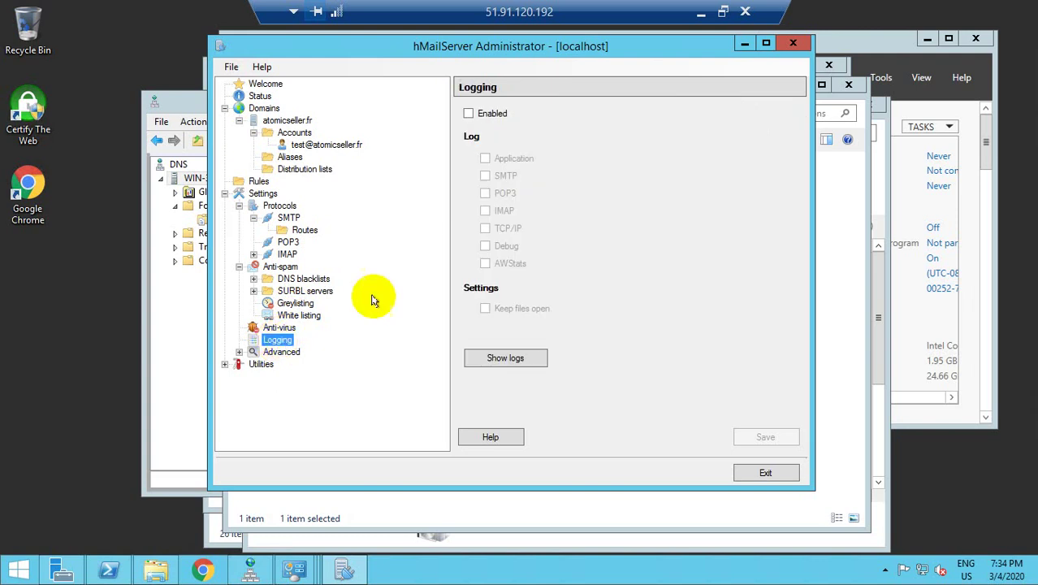
Enable logging with Application, SMTP, POP3, IMAP, TCP/IP, Debug and AWStats logs, and save.
{"action": "left_click", "coordinate": [467, 115]}
{"action": "left_click", "coordinate": [484, 159]}
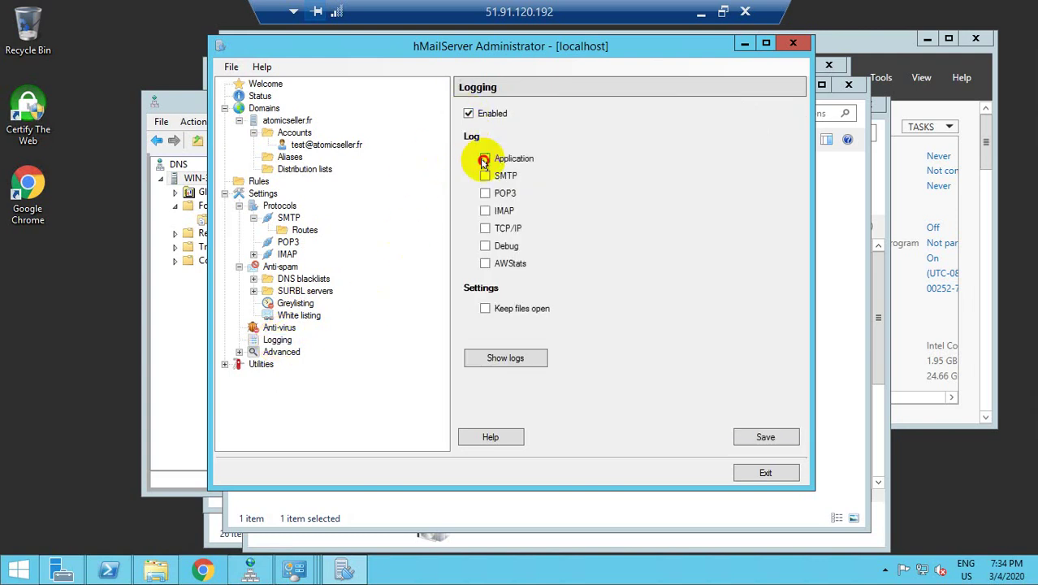
{"action": "left_click", "coordinate": [485, 175]}
{"action": "left_click", "coordinate": [485, 193]}
{"action": "left_click", "coordinate": [485, 210]}
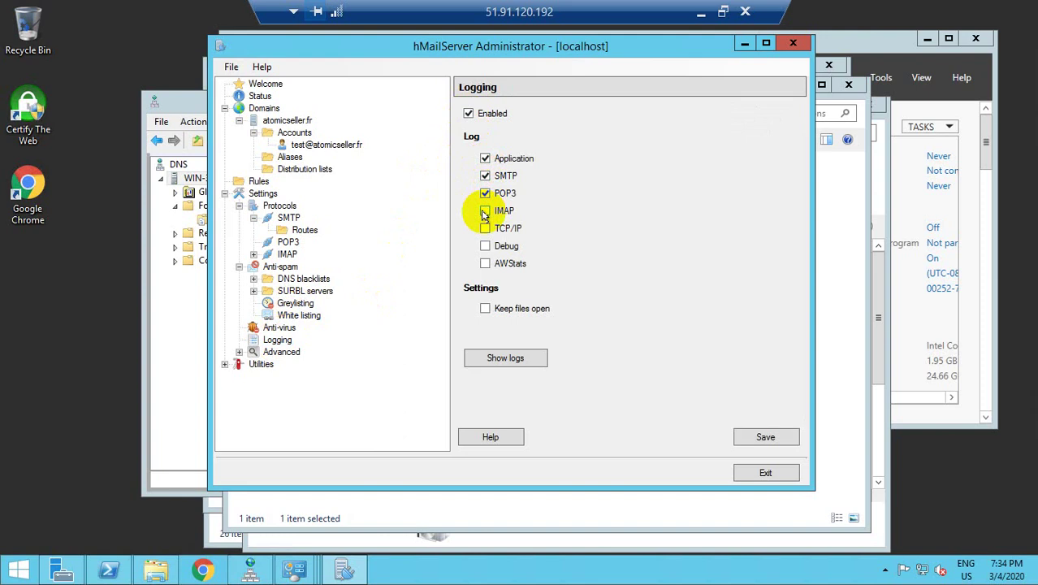
{"action": "left_click", "coordinate": [485, 228]}
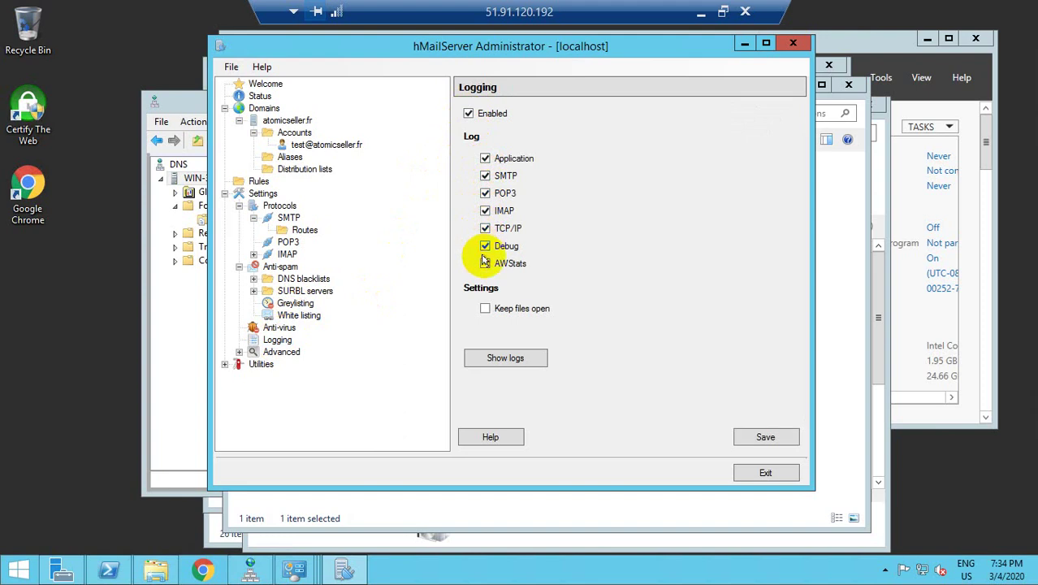
{"action": "left_click", "coordinate": [485, 264]}
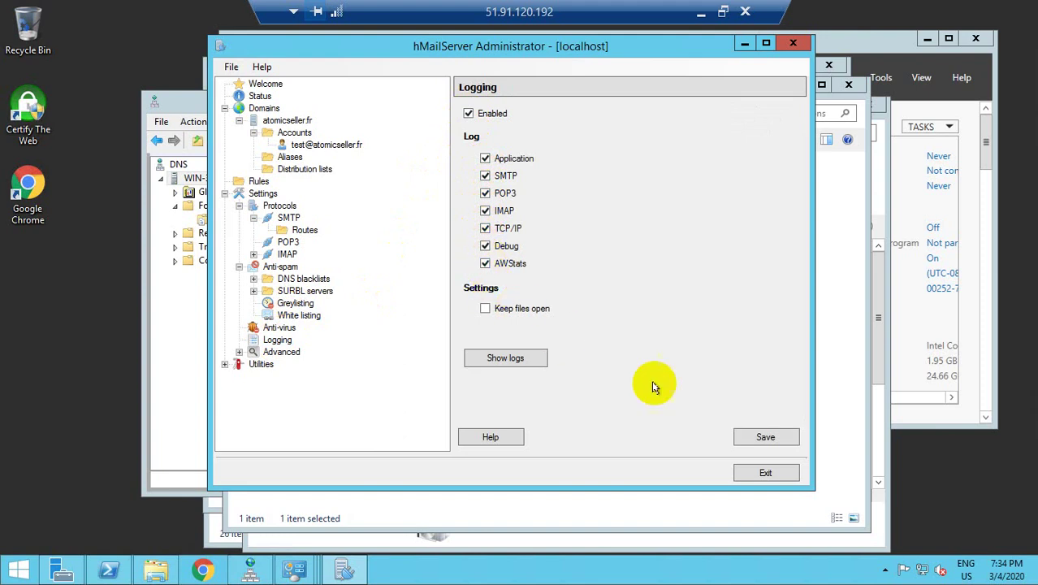
{"action": "left_click", "coordinate": [766, 434]}
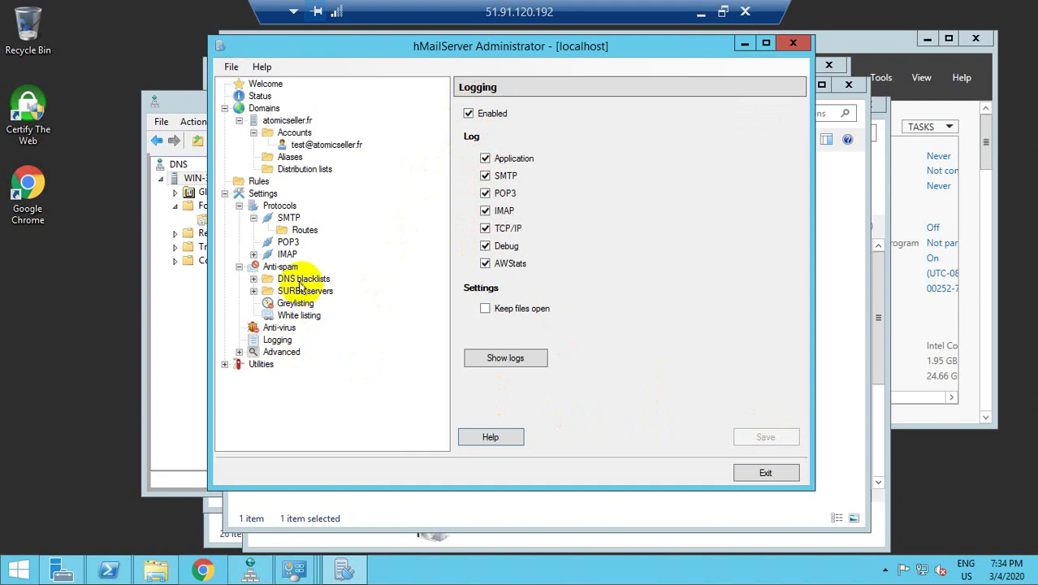
Expand Advanced, glance at the general, Auto-ban and SSL certificates pages, then select IP Ranges.
{"action": "left_click", "coordinate": [239, 351]}
{"action": "left_click", "coordinate": [285, 316]}
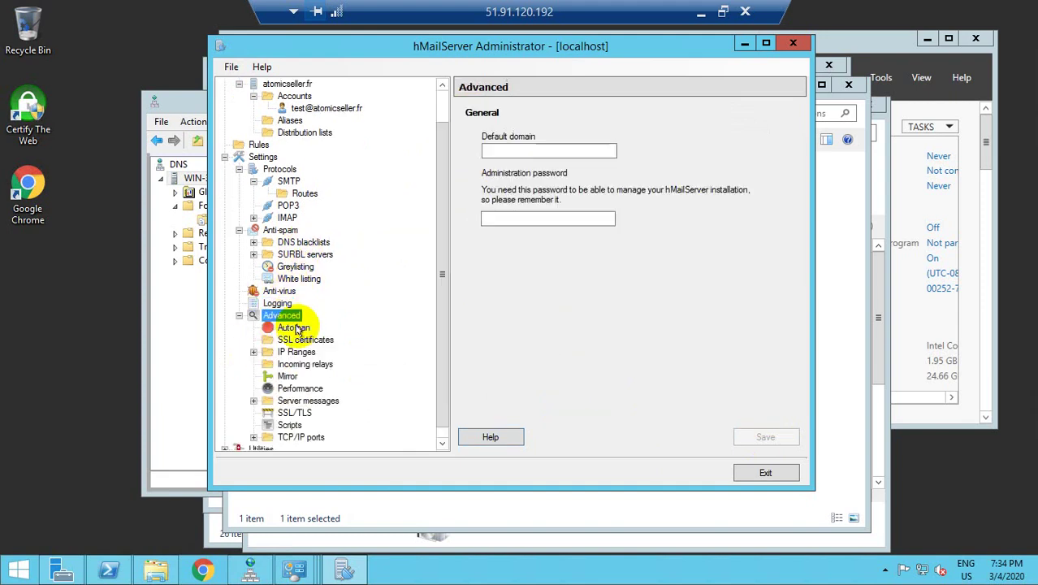
{"action": "left_click", "coordinate": [294, 327]}
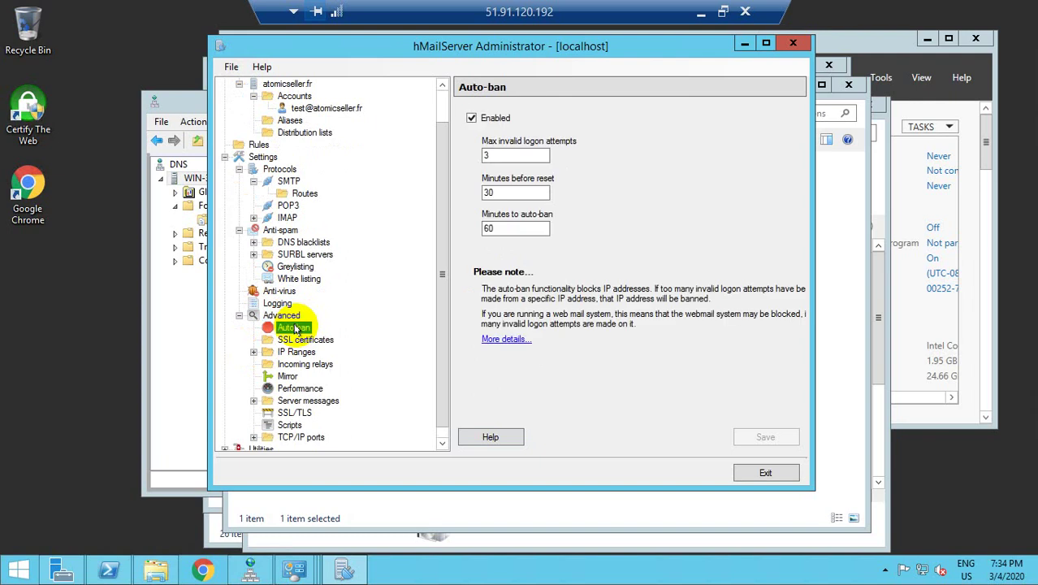
{"action": "left_click", "coordinate": [285, 318]}
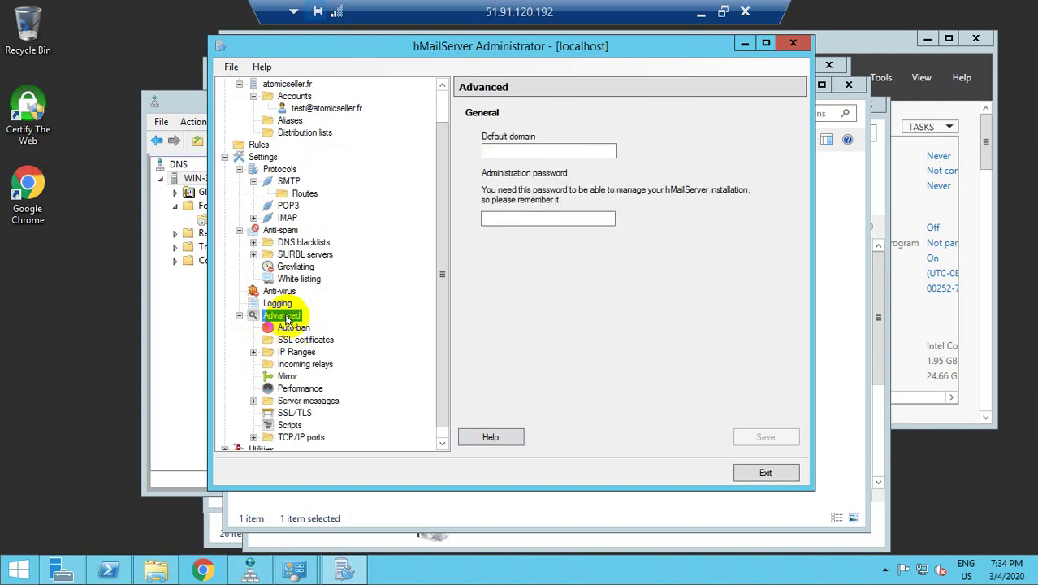
{"action": "left_click", "coordinate": [291, 328]}
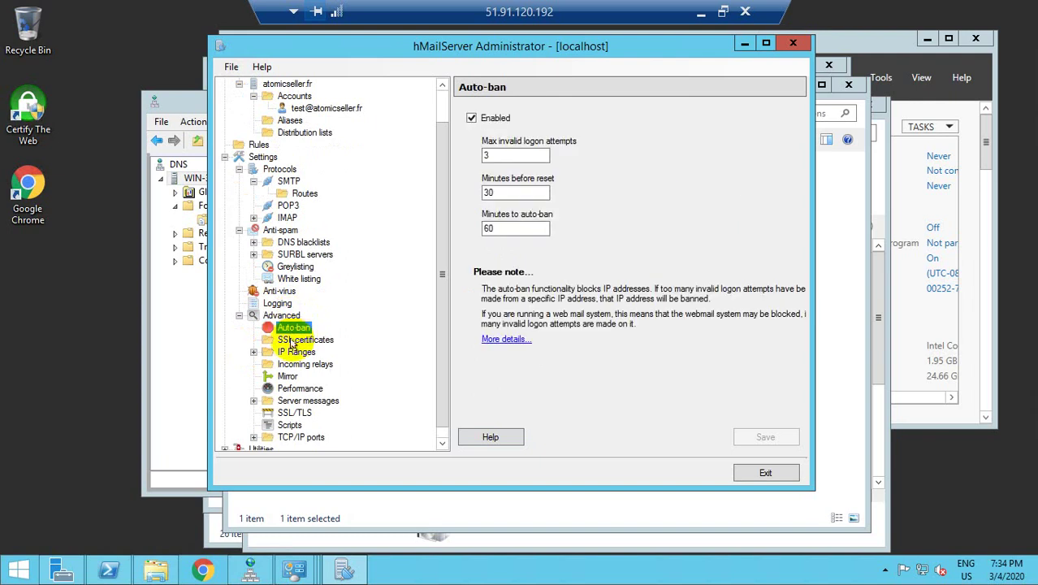
{"action": "left_click", "coordinate": [293, 339]}
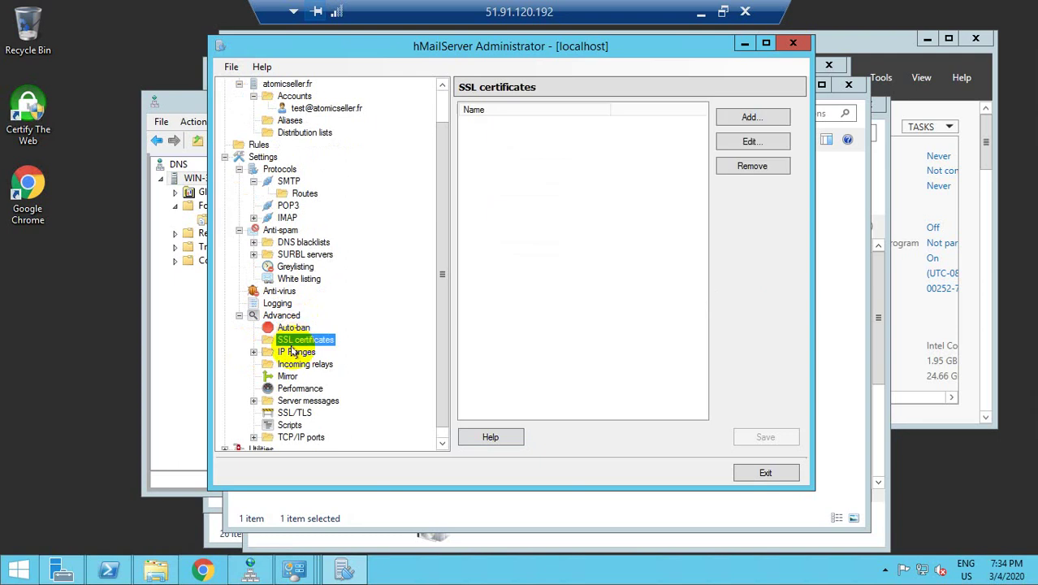
{"action": "left_click", "coordinate": [294, 351]}
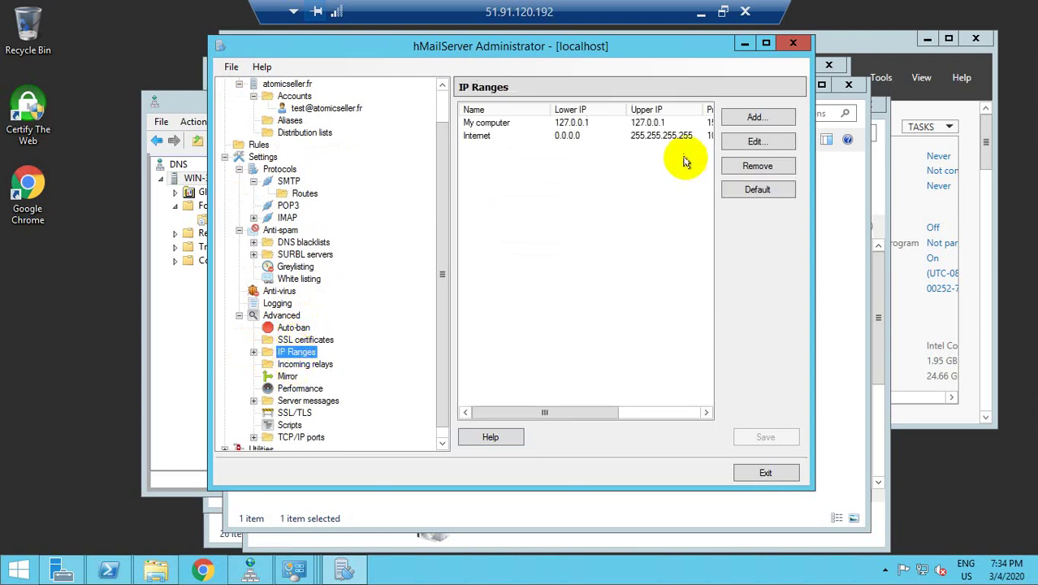
On the My computer range, require SMTP auth for local-to-local and local-to-external, block external-to-external, and save.
{"action": "left_click", "coordinate": [659, 123]}
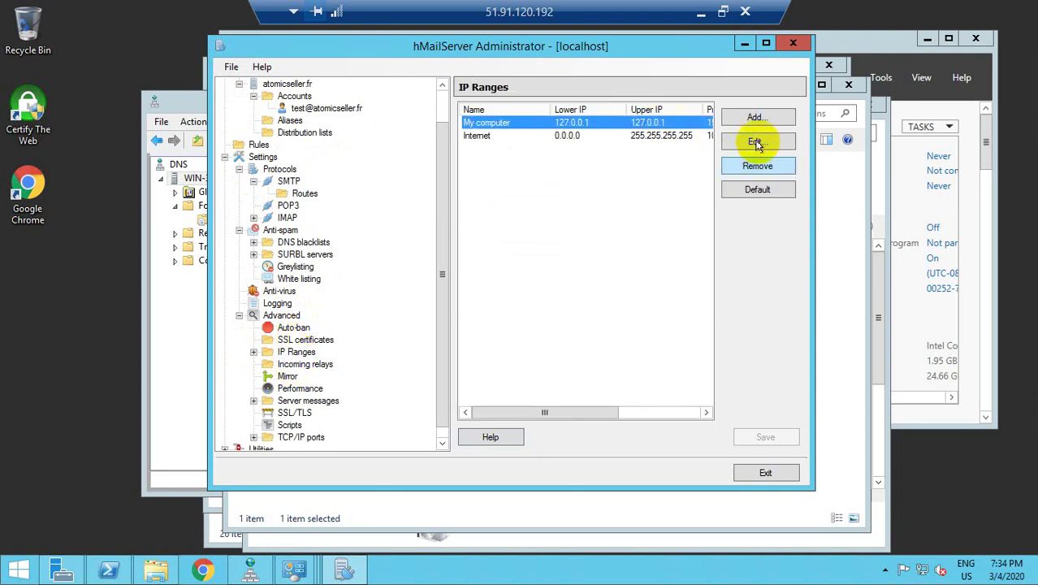
{"action": "left_click", "coordinate": [754, 141]}
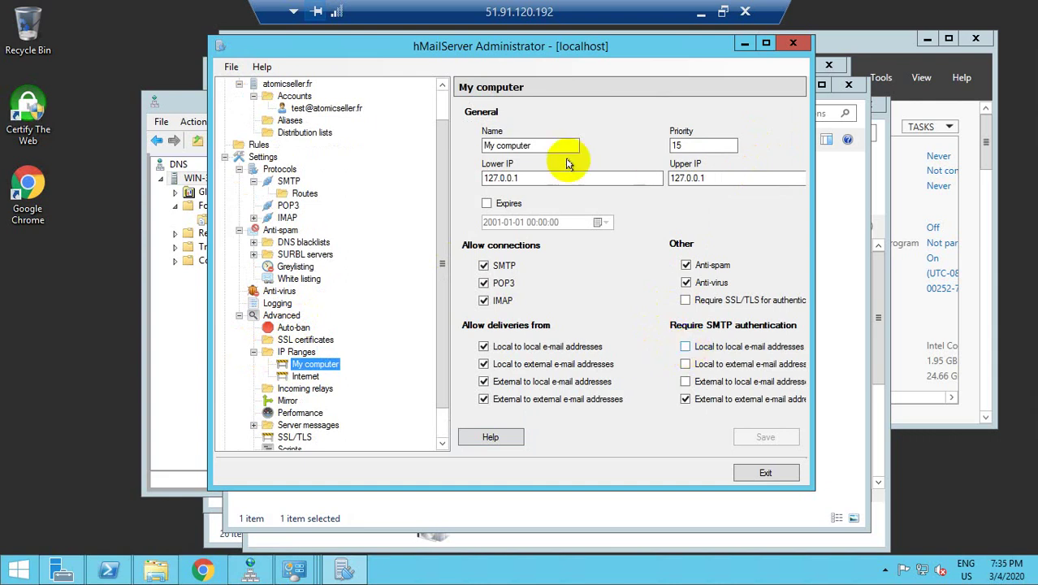
{"action": "left_click", "coordinate": [686, 347]}
{"action": "left_click", "coordinate": [686, 363]}
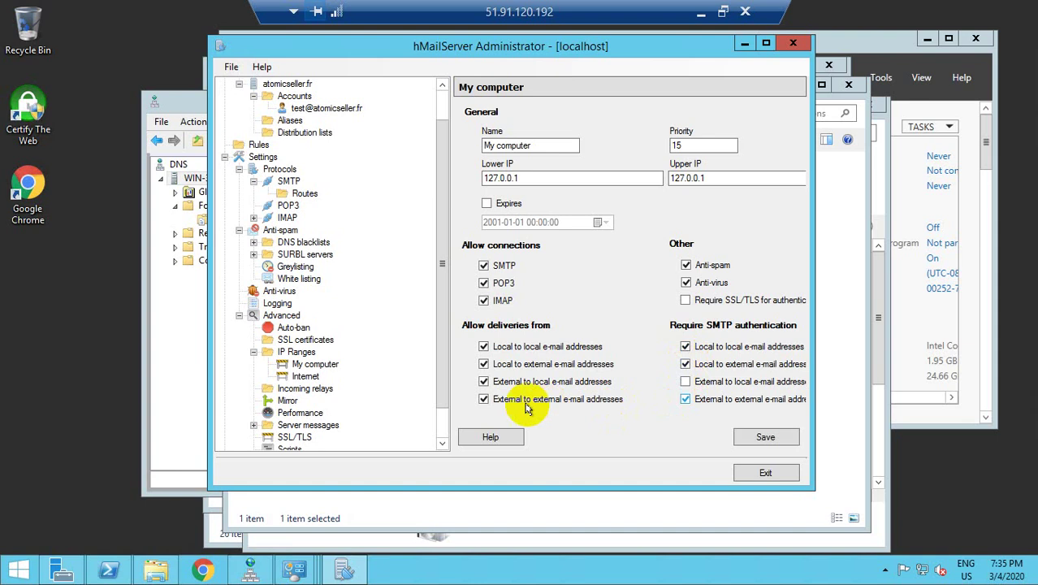
{"action": "left_click", "coordinate": [484, 399]}
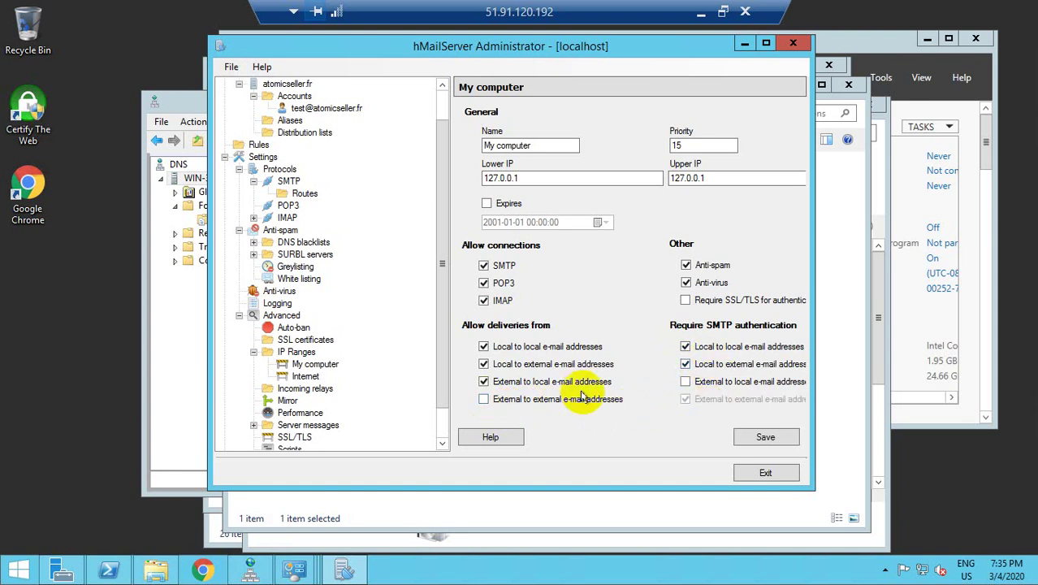
{"action": "left_click", "coordinate": [767, 437]}
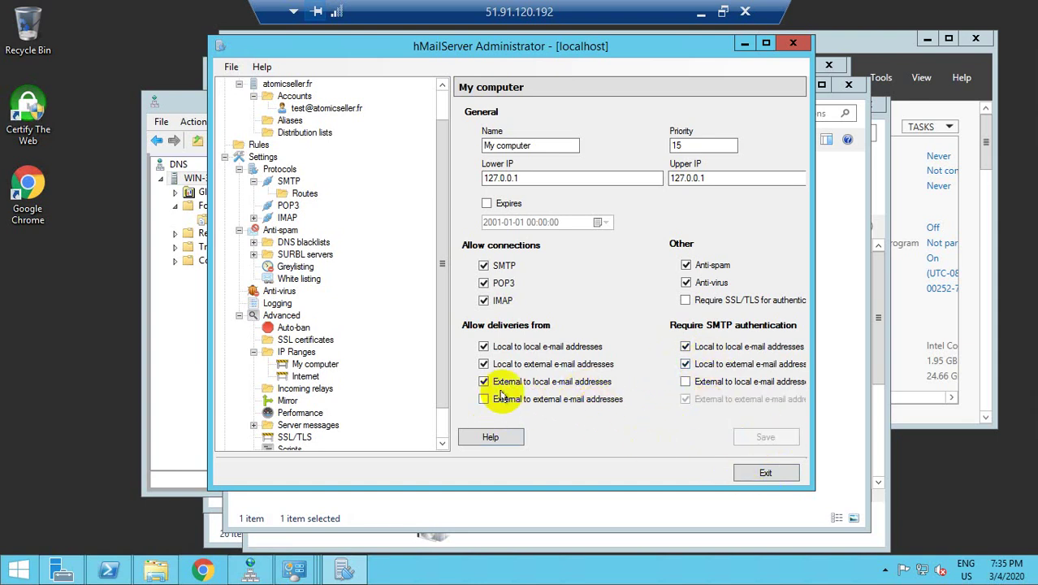
On the Internet IP range, block external-to-external deliveries and save.
{"action": "left_click", "coordinate": [302, 376]}
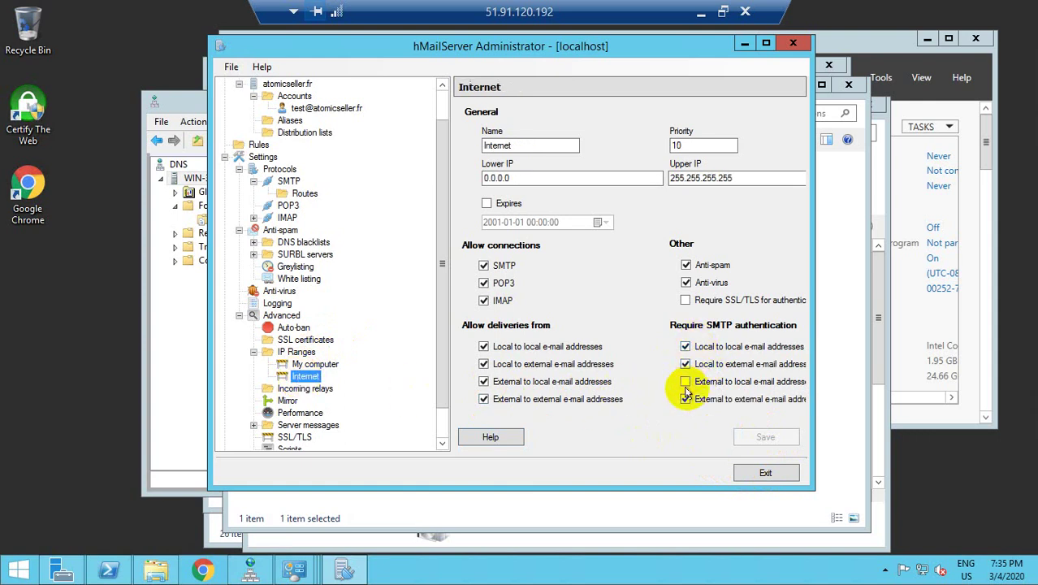
{"action": "left_click", "coordinate": [484, 399]}
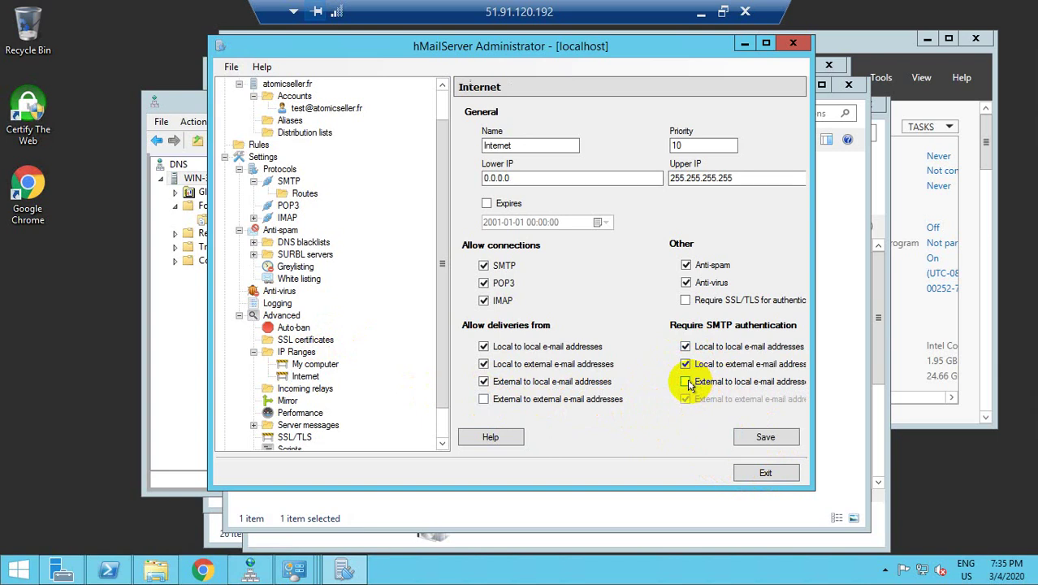
{"action": "left_click", "coordinate": [700, 14]}
{"action": "left_click", "coordinate": [849, 569]}
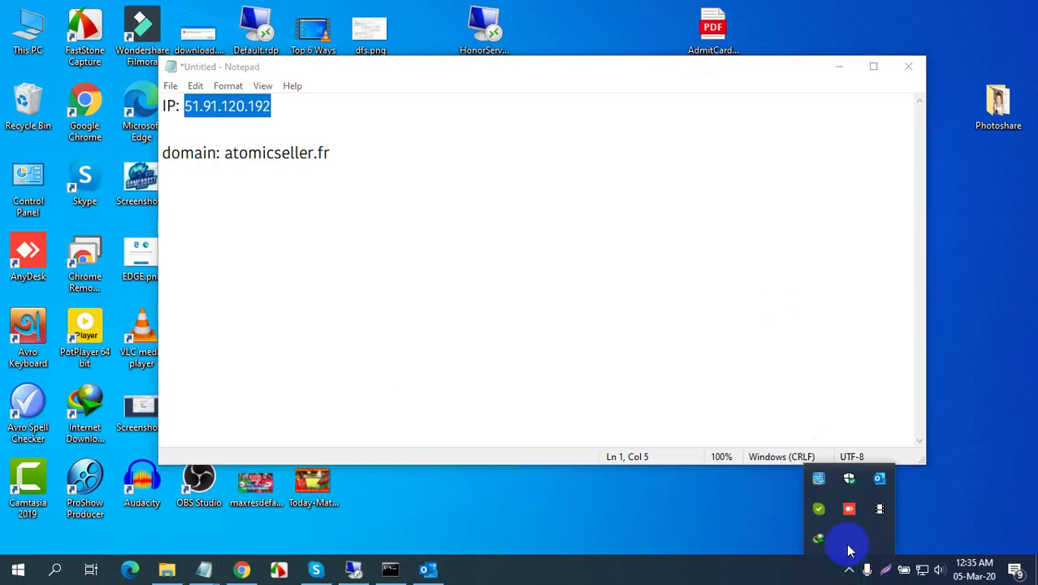
{"action": "left_click", "coordinate": [879, 508]}
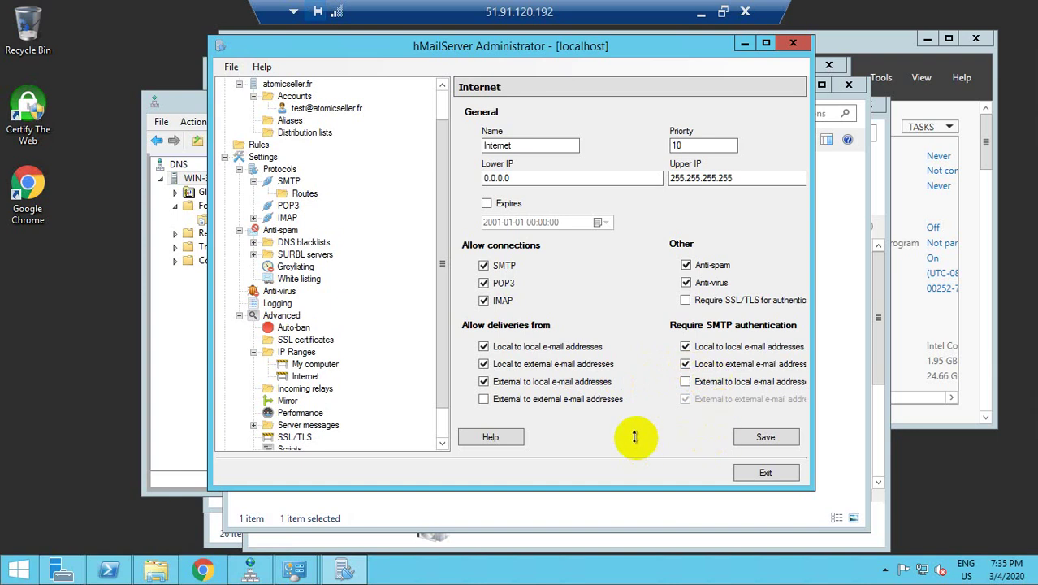
{"action": "left_click", "coordinate": [764, 436]}
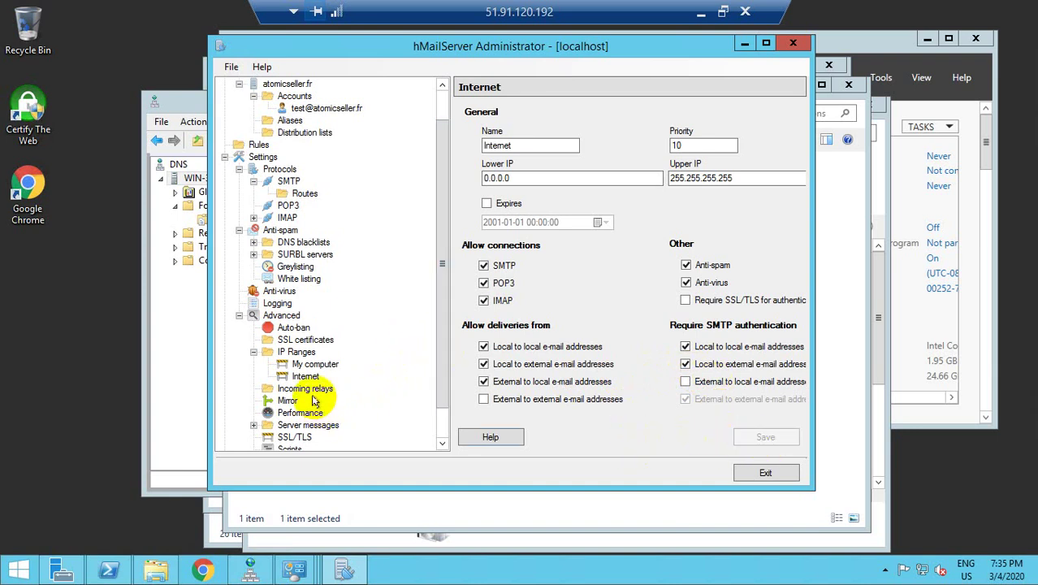
{"action": "scroll", "coordinate": [433, 430], "scroll_direction": "down", "scroll_amount": 1}
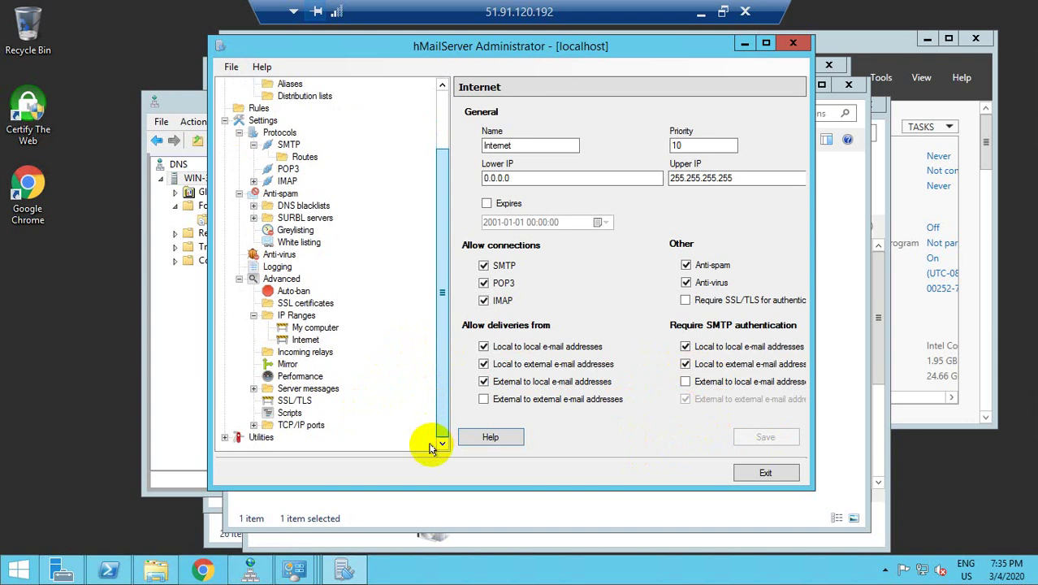
{"action": "left_click", "coordinate": [225, 436]}
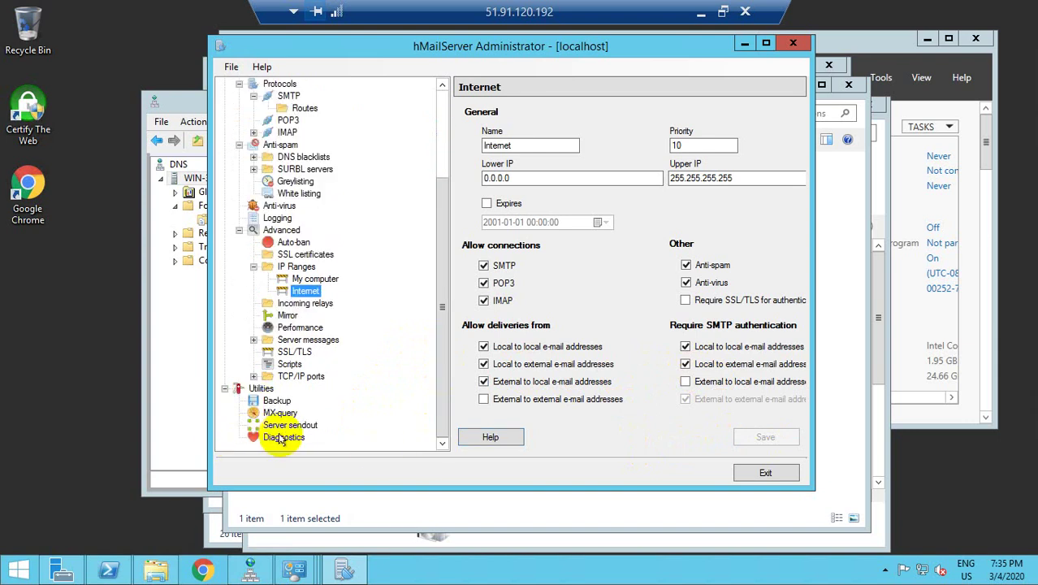
Run the hMailServer diagnostics for atomicseller.fr, review the results, and switch to Server Manager.
{"action": "left_click", "coordinate": [280, 437]}
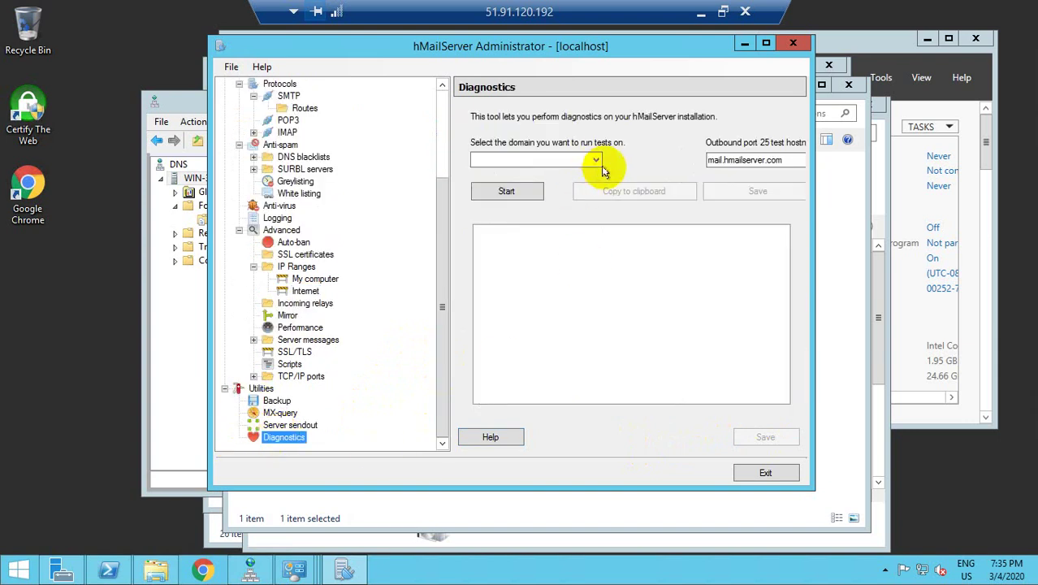
{"action": "left_click", "coordinate": [596, 160]}
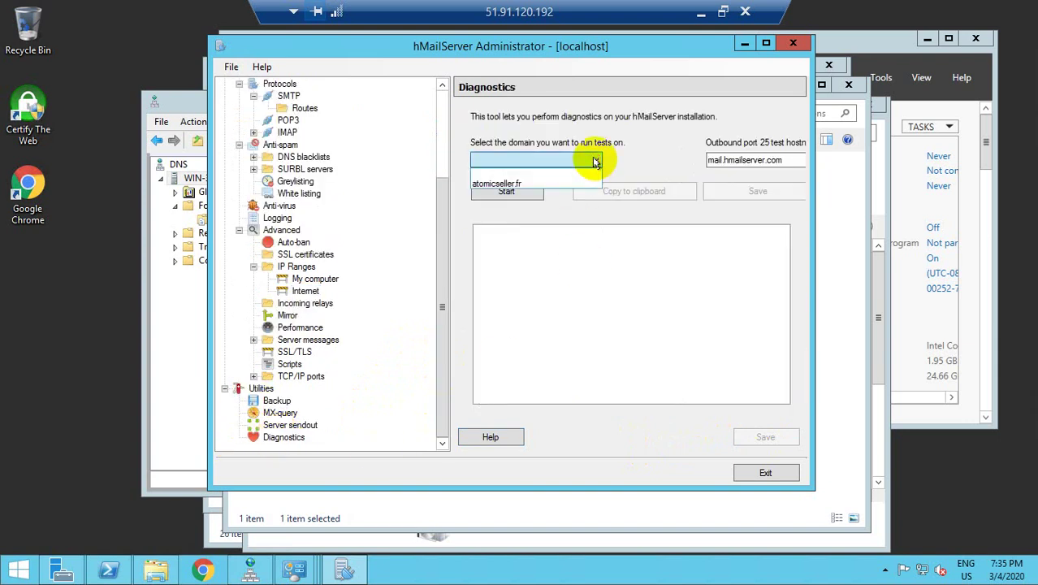
{"action": "left_click", "coordinate": [532, 183]}
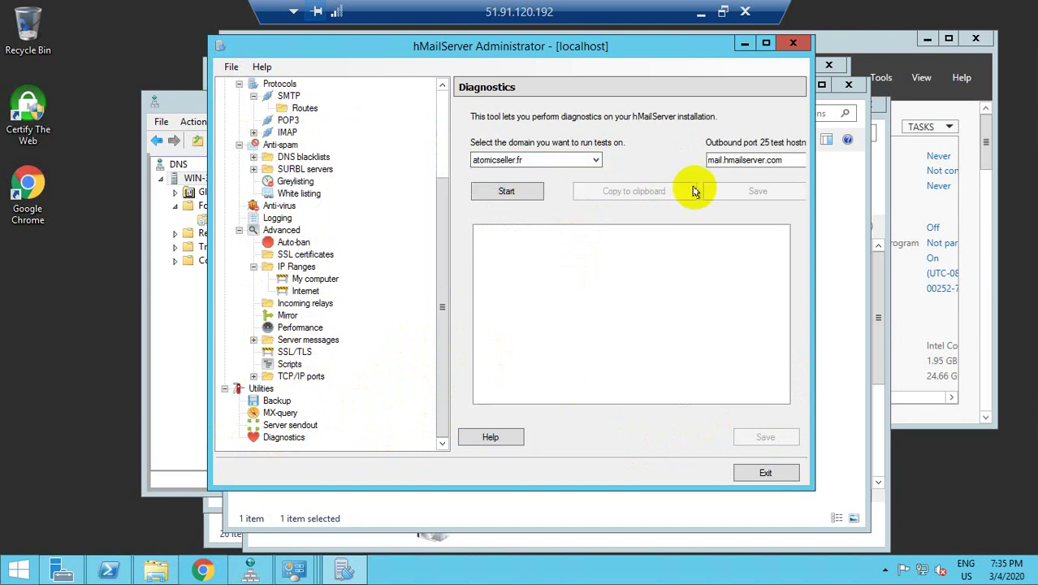
{"action": "left_click", "coordinate": [764, 160]}
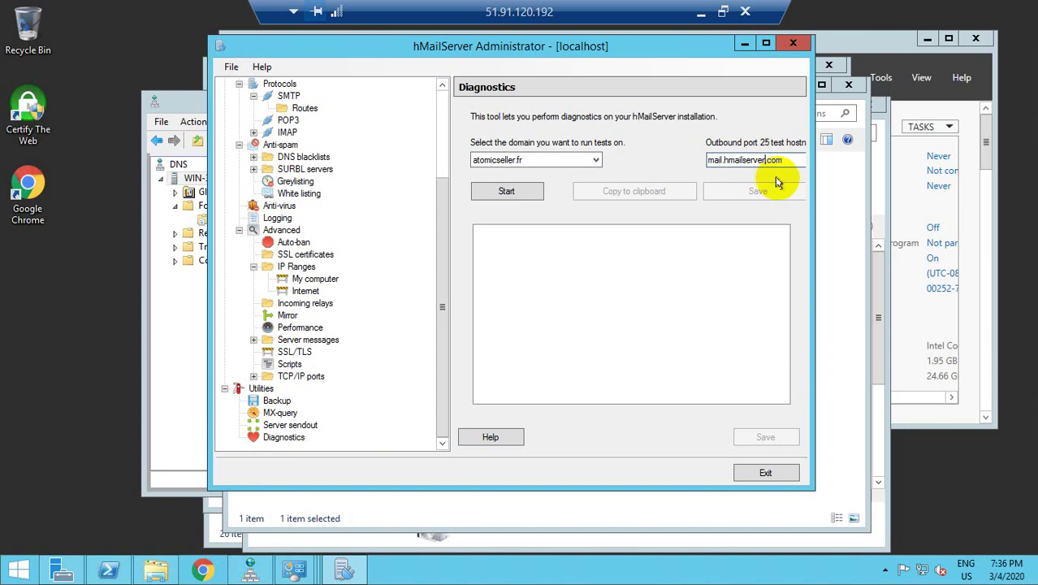
{"action": "left_click", "coordinate": [700, 18]}
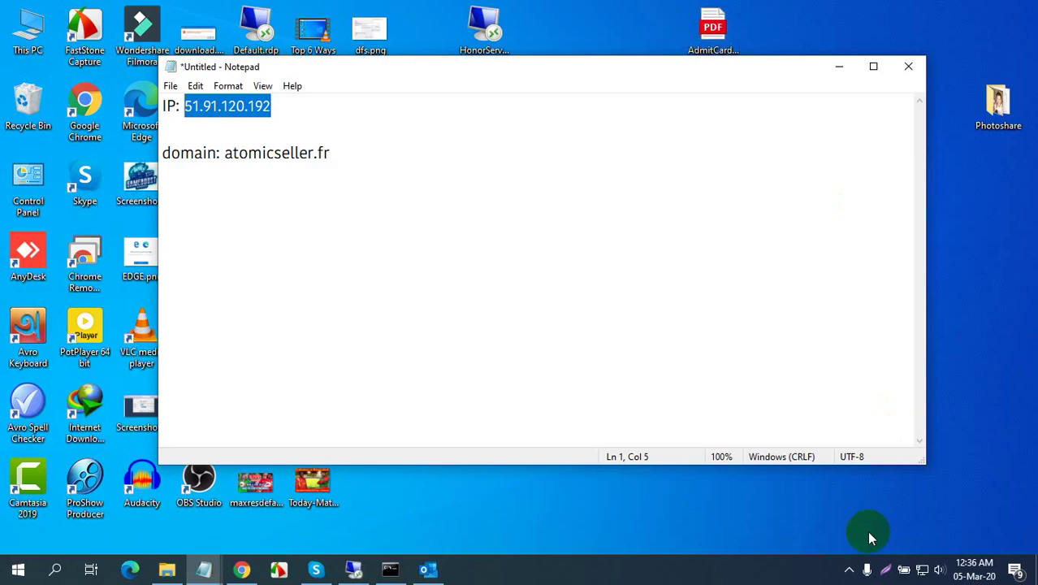
{"action": "left_click", "coordinate": [850, 568]}
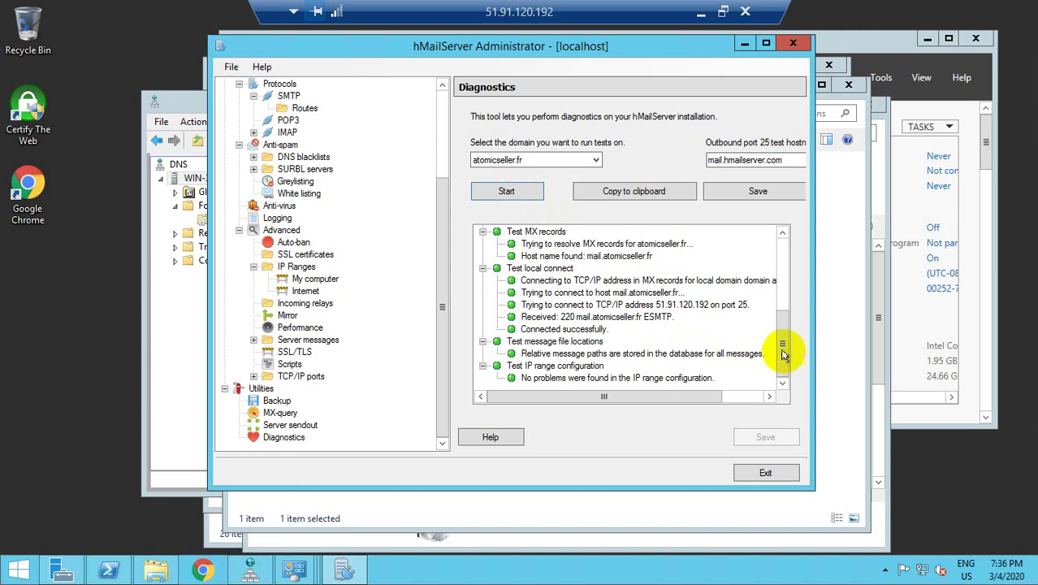
{"action": "left_click_drag", "start_coordinate": [783, 341], "coordinate": [778, 236]}
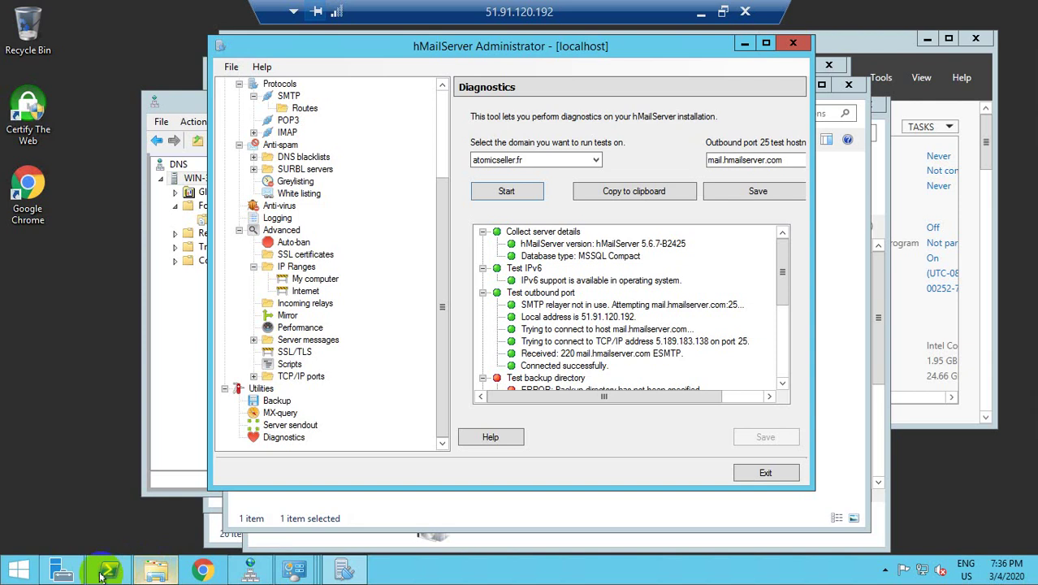
{"action": "left_click", "coordinate": [63, 570]}
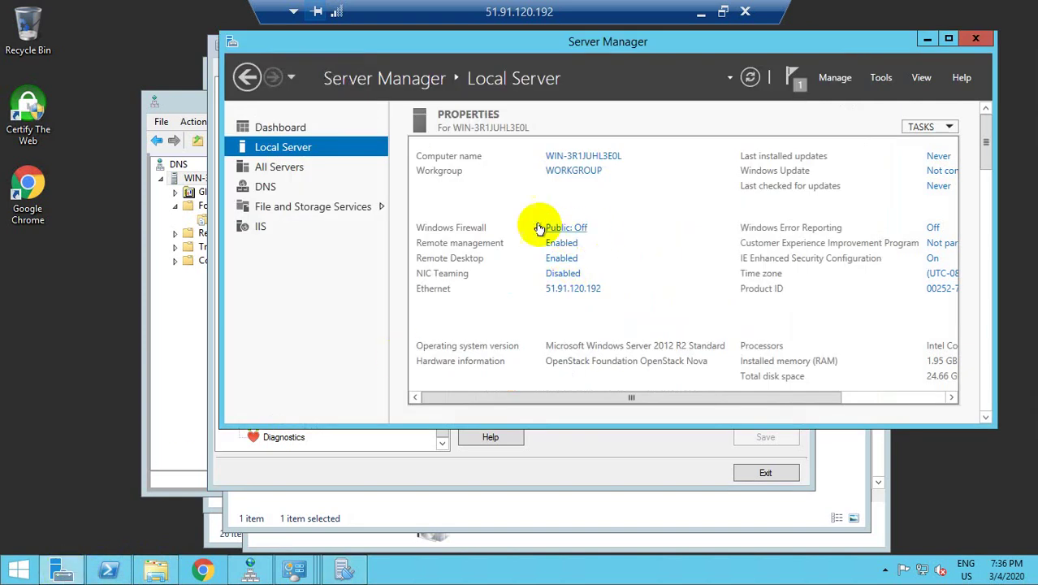
Bring up local Outlook and update the Inbox folder from the mail server.
{"action": "left_click", "coordinate": [703, 12]}
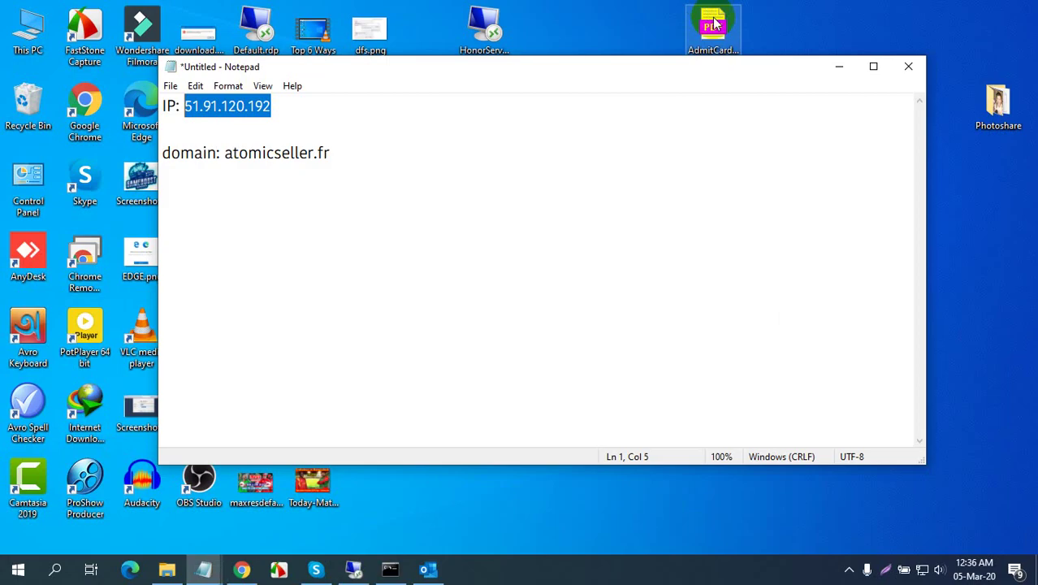
{"action": "left_click", "coordinate": [837, 68]}
{"action": "left_click", "coordinate": [427, 569]}
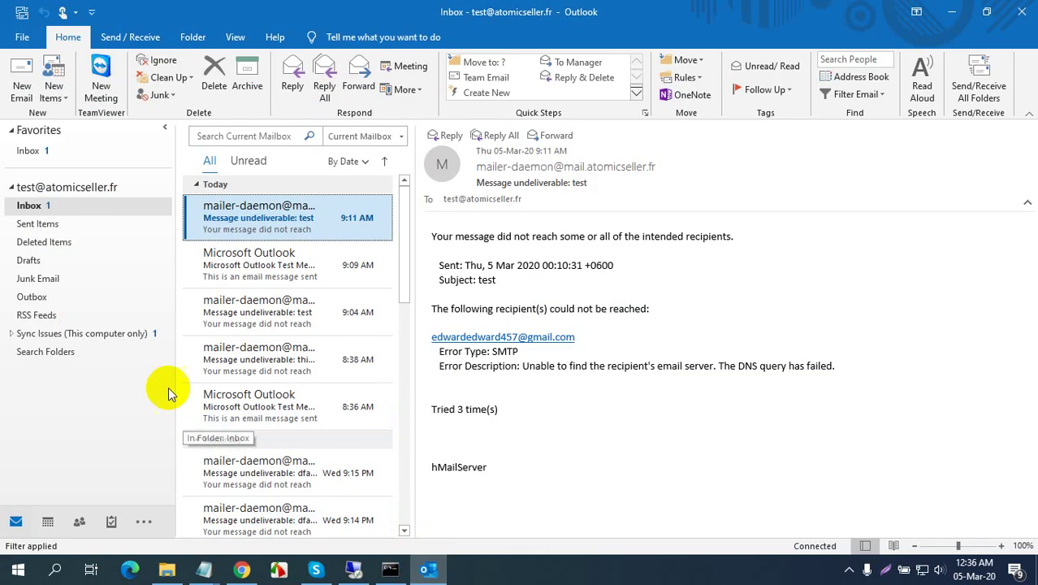
{"action": "left_click", "coordinate": [132, 37]}
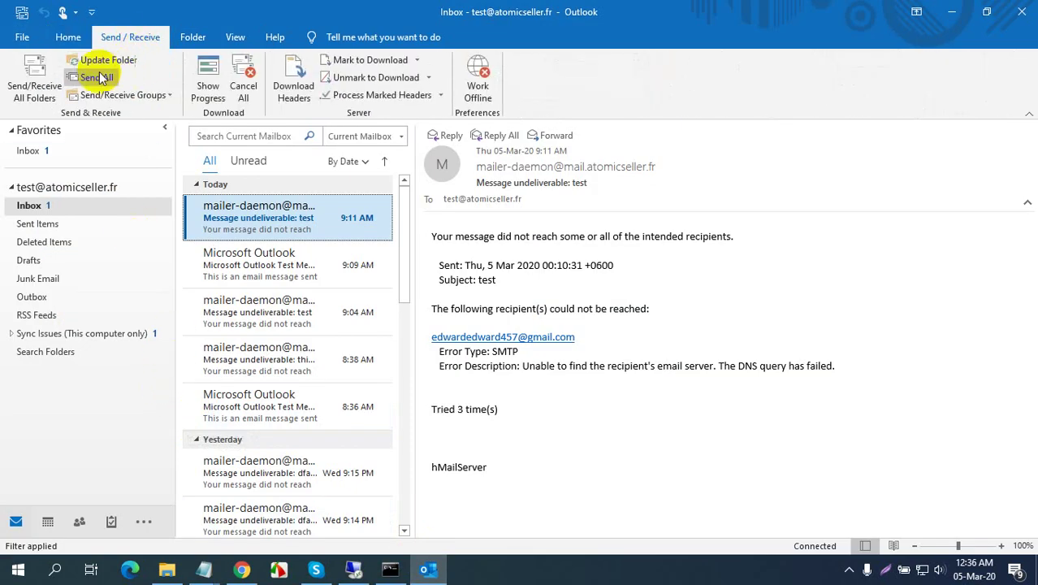
{"action": "left_click", "coordinate": [103, 60]}
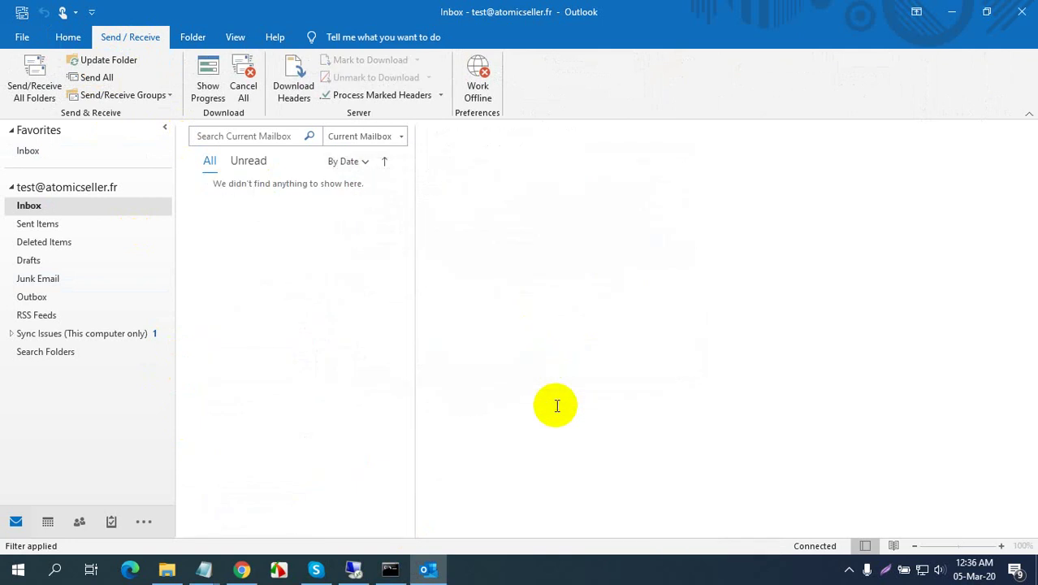
{"action": "left_click", "coordinate": [94, 206]}
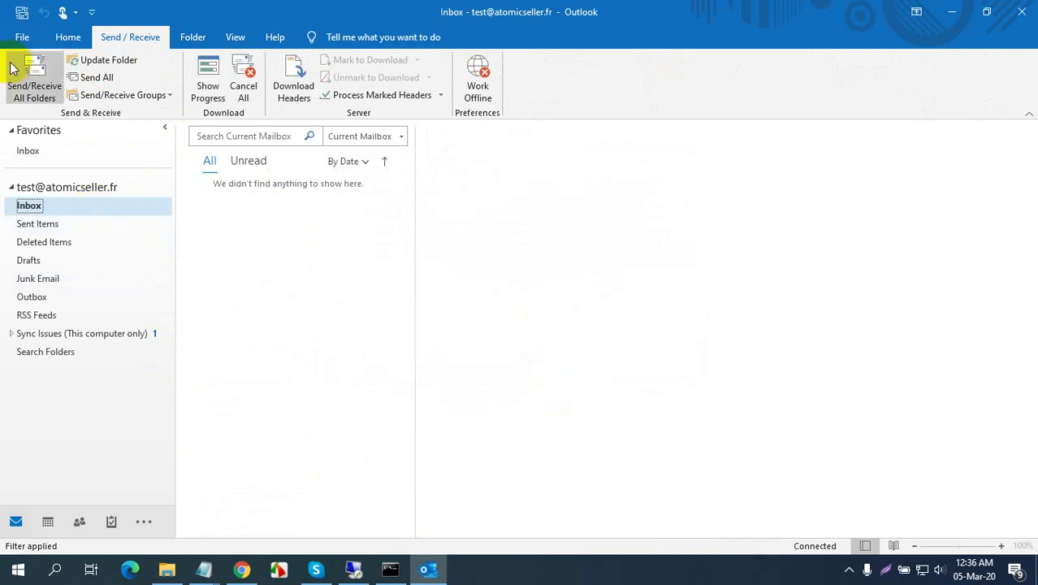
{"action": "left_click", "coordinate": [60, 39]}
Send a mail titled 'this is test mail' with body 'This is test' to the Gmail recipient.
{"action": "left_click", "coordinate": [20, 83]}
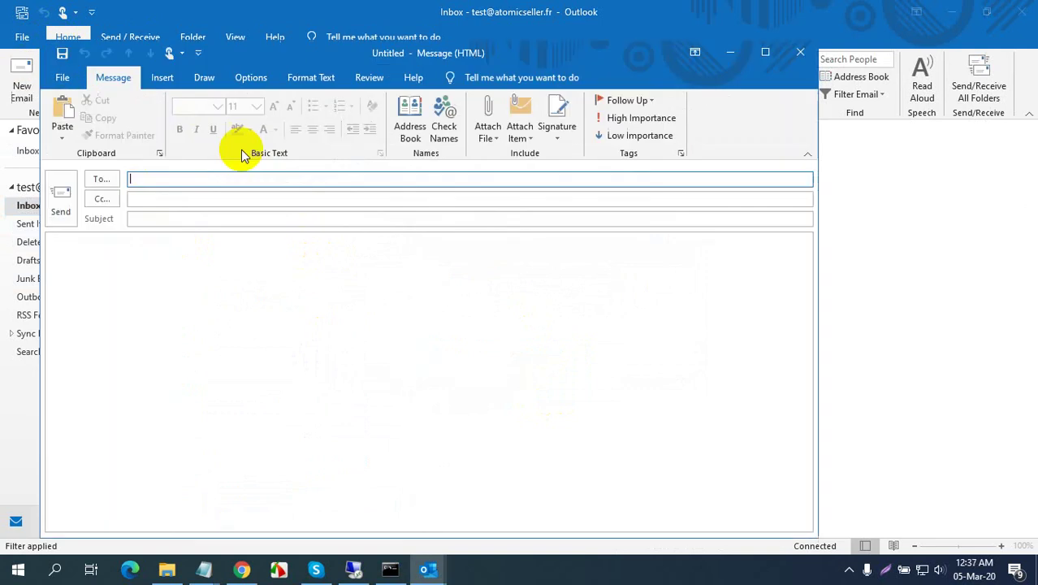
{"action": "type", "text": "ed"}
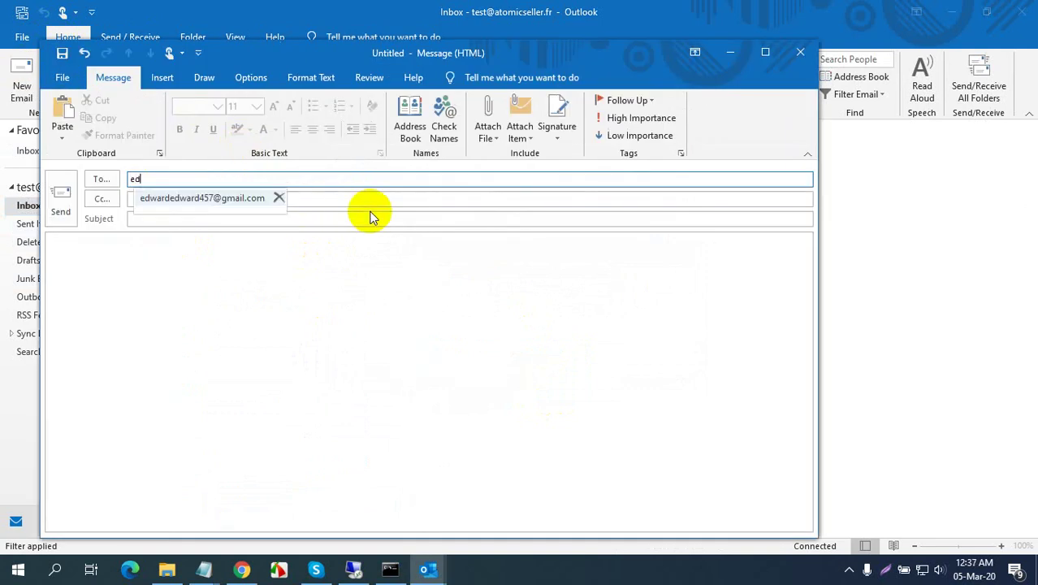
{"action": "left_click", "coordinate": [201, 199]}
{"action": "left_click", "coordinate": [188, 220]}
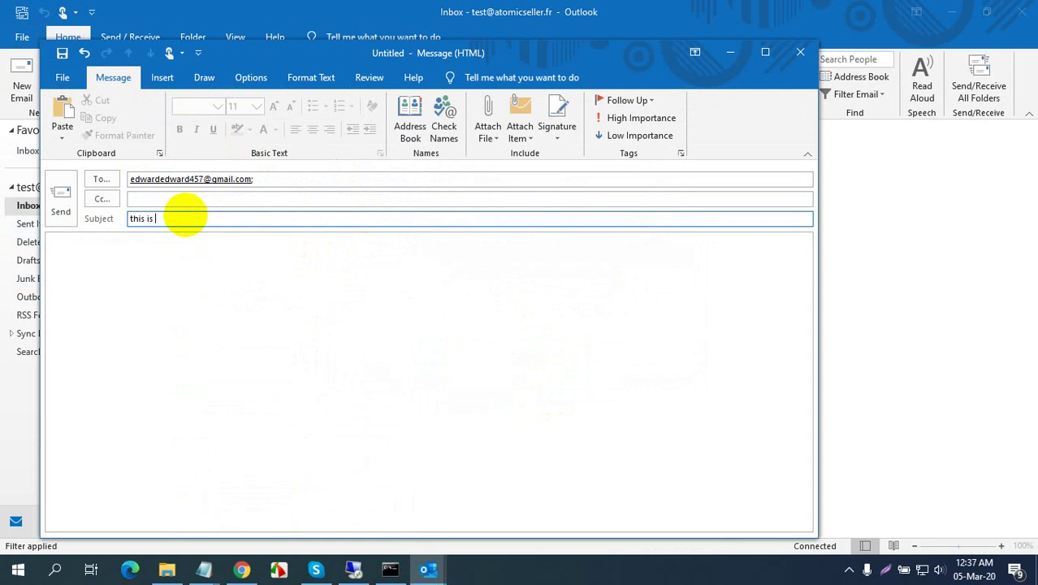
{"action": "type", "text": "this is test mail"}
{"action": "key", "text": "Tab"}
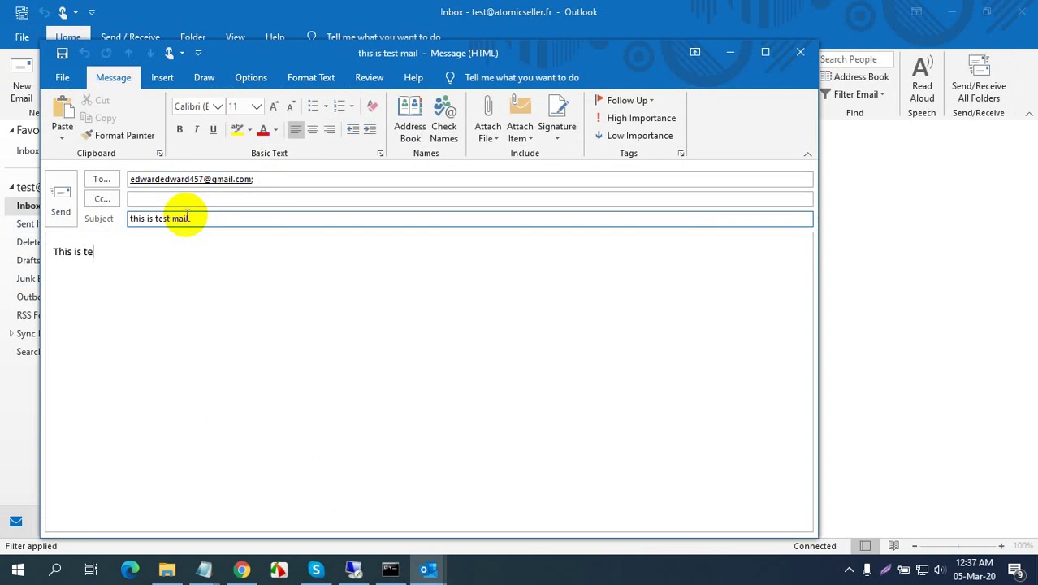
{"action": "left_click", "coordinate": [62, 208]}
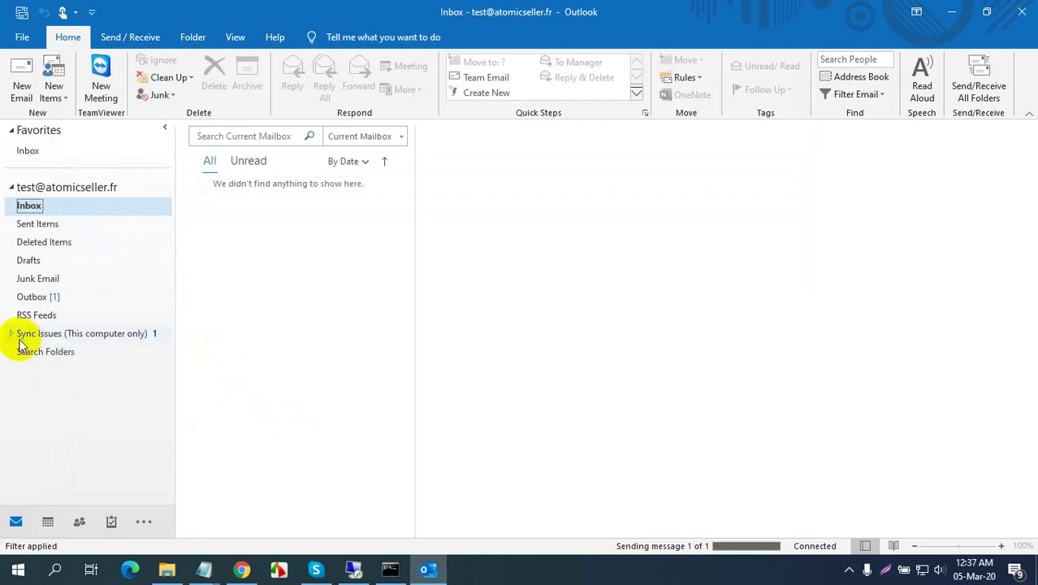
{"action": "left_click", "coordinate": [353, 569]}
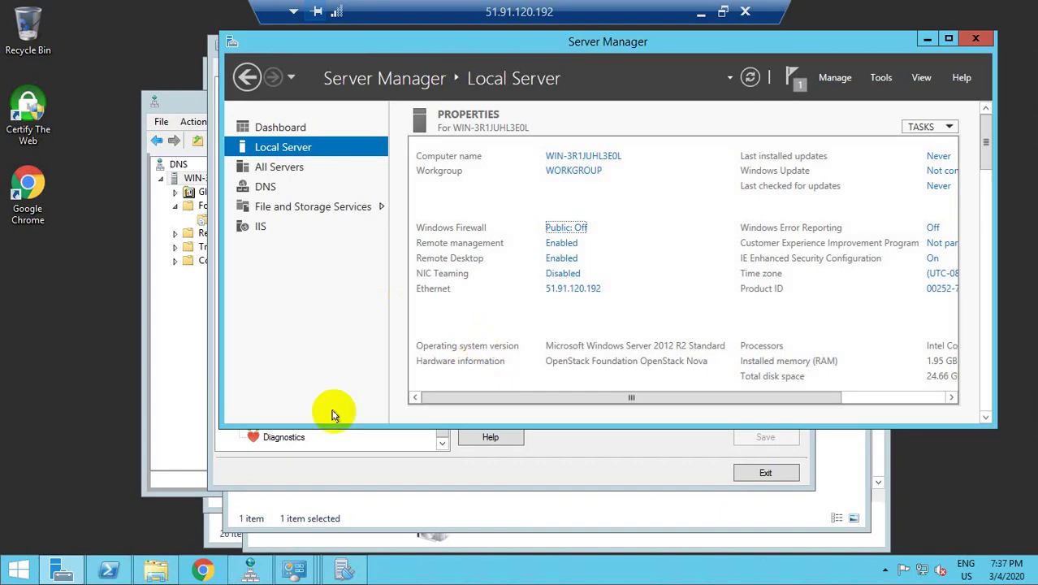
Refresh the Status delivery queue to confirm it holds 0 messages, then leave the remote session.
{"action": "left_click", "coordinate": [261, 467]}
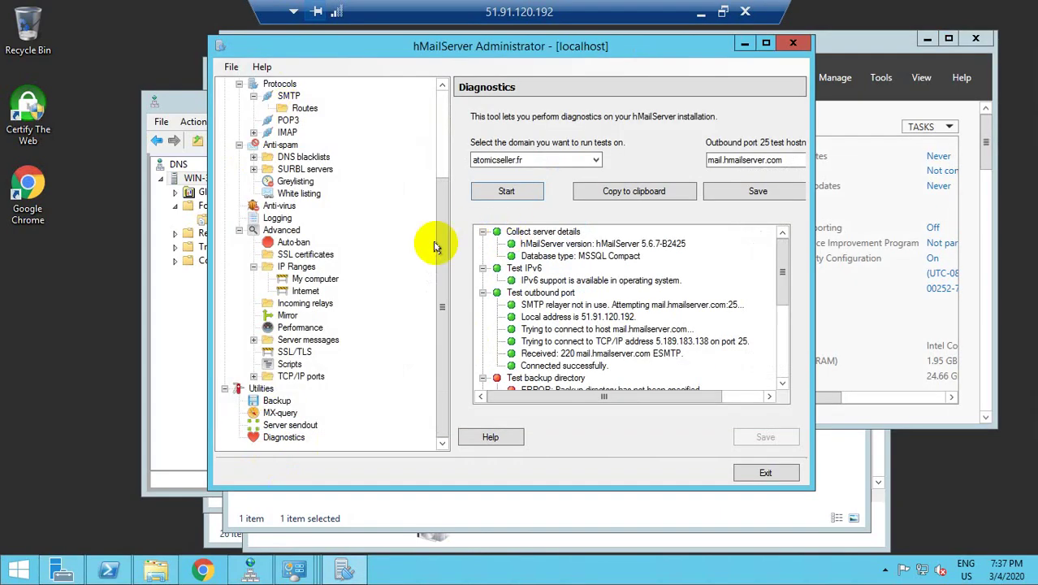
{"action": "left_click_drag", "start_coordinate": [439, 239], "coordinate": [394, 95]}
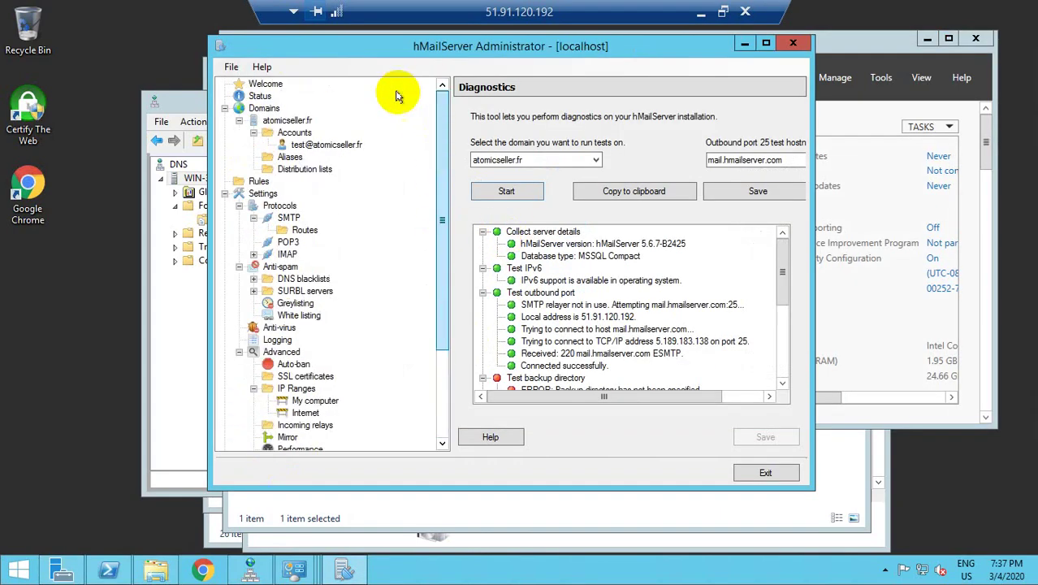
{"action": "left_click", "coordinate": [254, 99]}
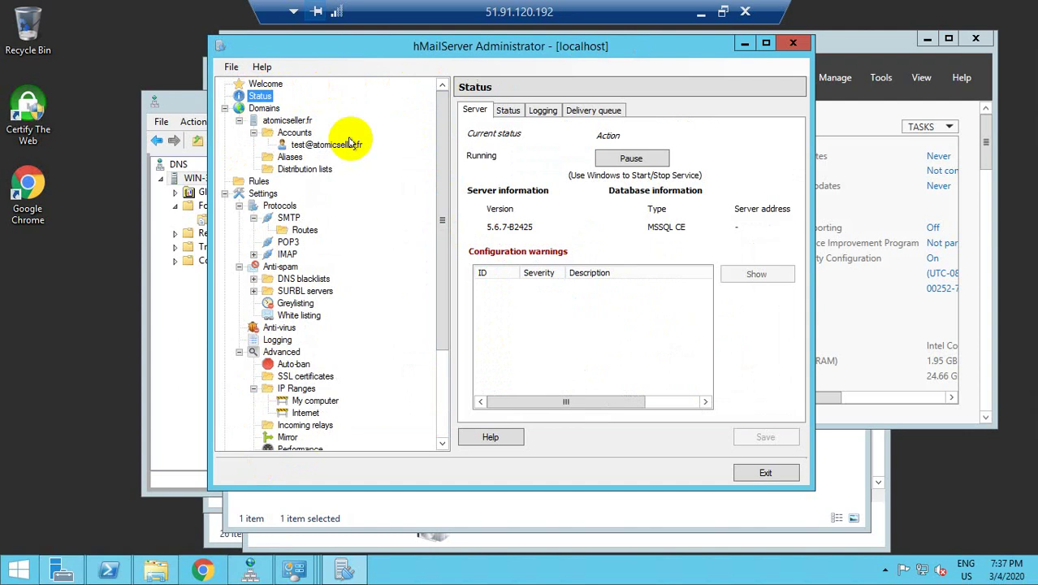
{"action": "left_click", "coordinate": [603, 113]}
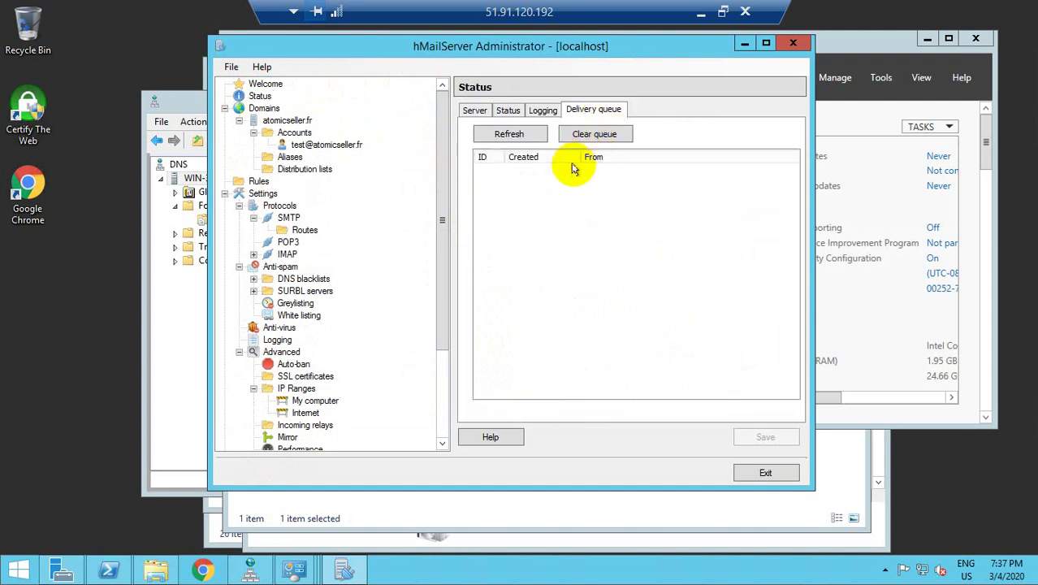
{"action": "left_click", "coordinate": [530, 136]}
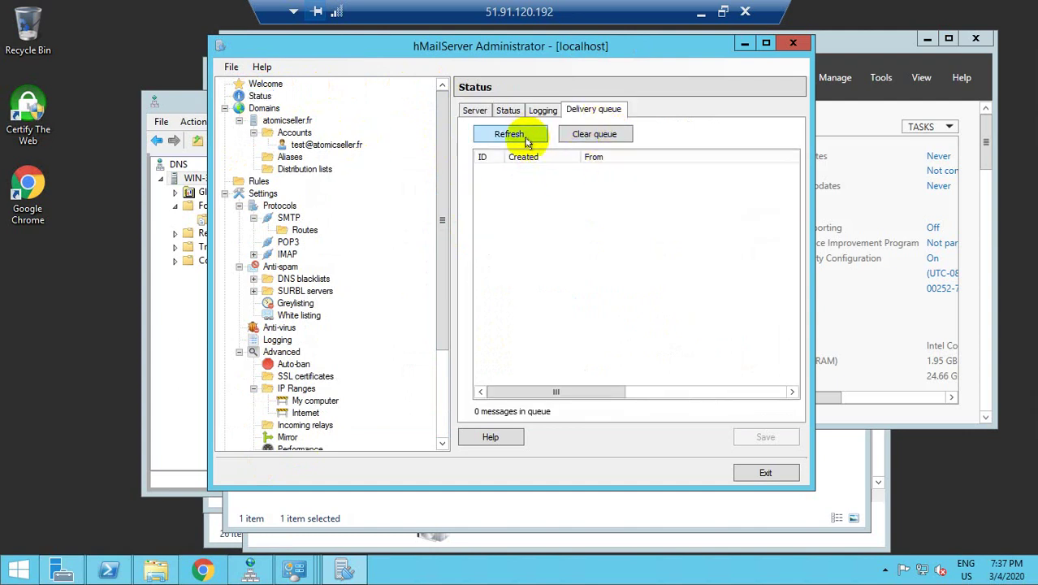
{"action": "left_click", "coordinate": [703, 13]}
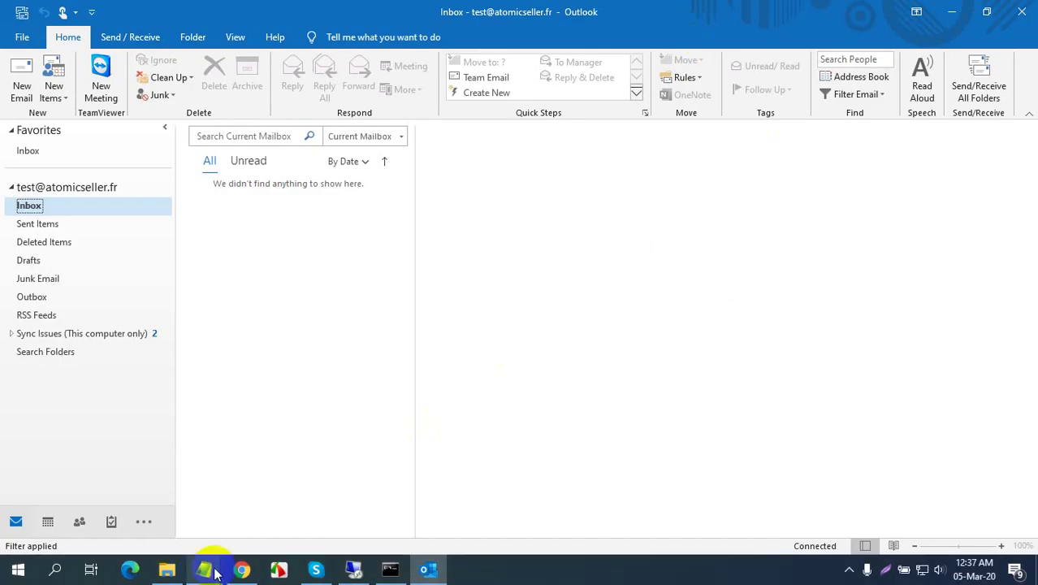
In Chrome's Gmail tab, open the 'this is test mail' message from the test account in Spam.
{"action": "left_click", "coordinate": [242, 569]}
{"action": "left_click", "coordinate": [848, 10]}
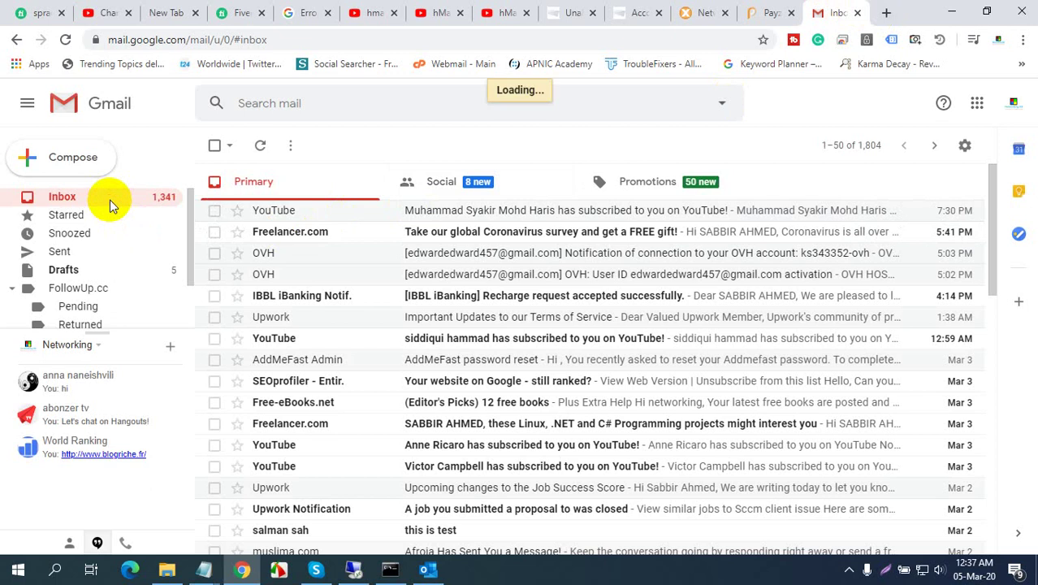
{"action": "scroll", "coordinate": [100, 294], "scroll_direction": "down", "scroll_amount": 1}
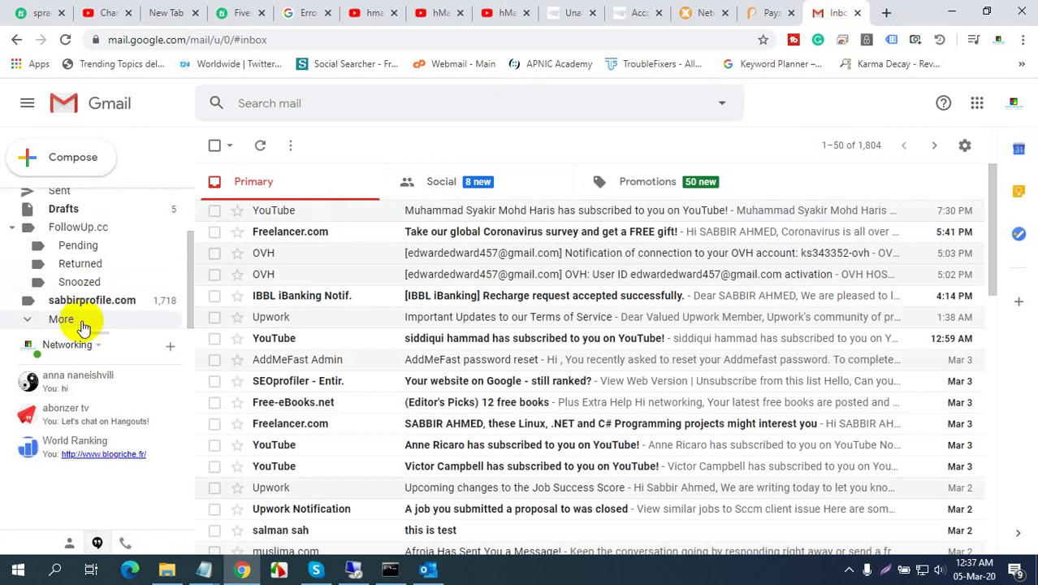
{"action": "scroll", "coordinate": [84, 317], "scroll_direction": "down", "scroll_amount": 3}
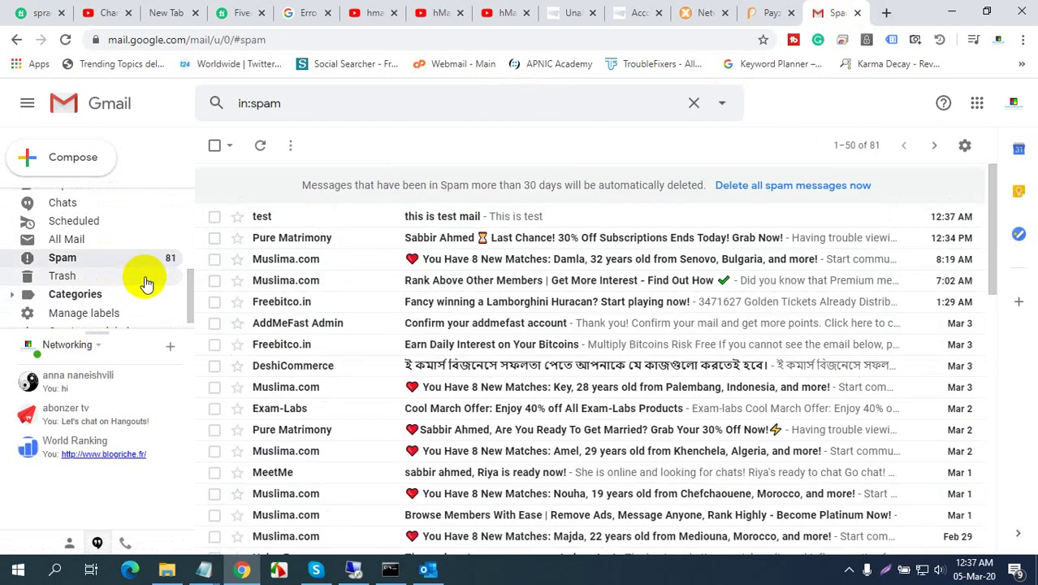
{"action": "left_click", "coordinate": [443, 216]}
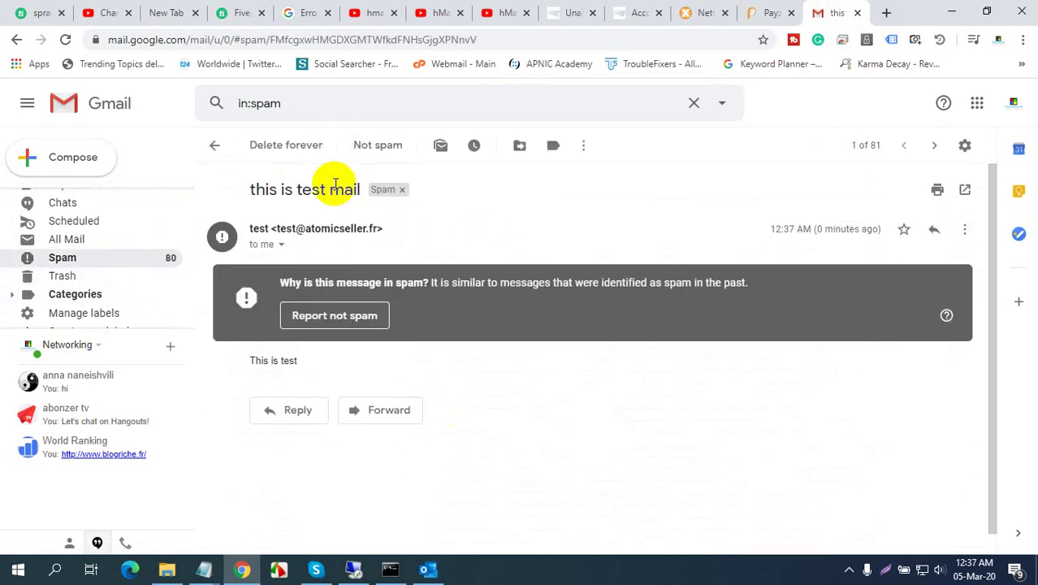